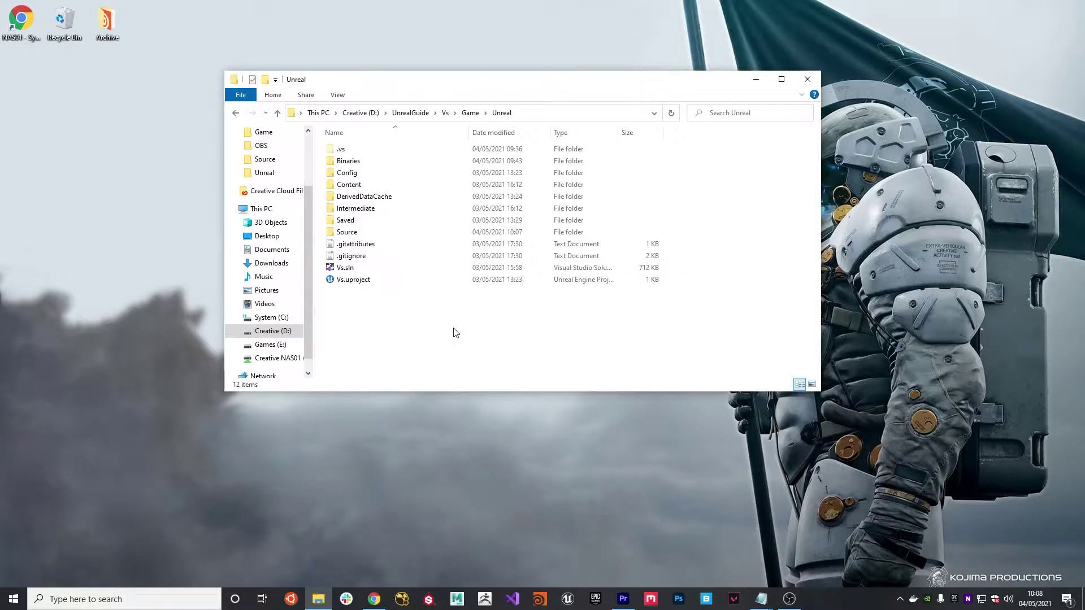
Open the Vs.sln solution in Visual Studio and start adding a new item to the Vs game project's Source folder.
double_click(346, 267)
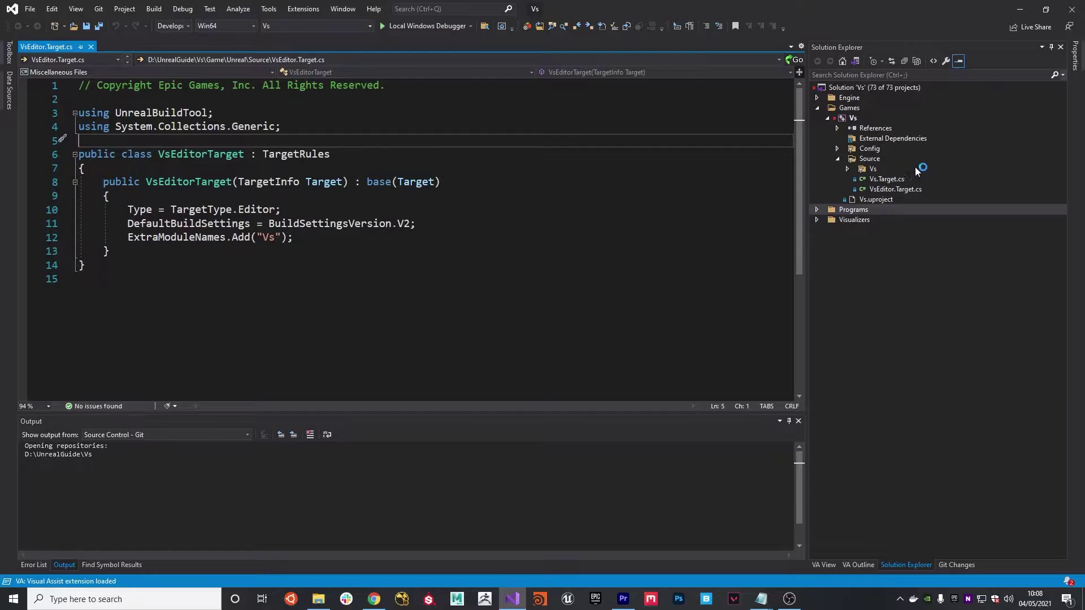
right_click(872, 160)
mouse_move(908, 168)
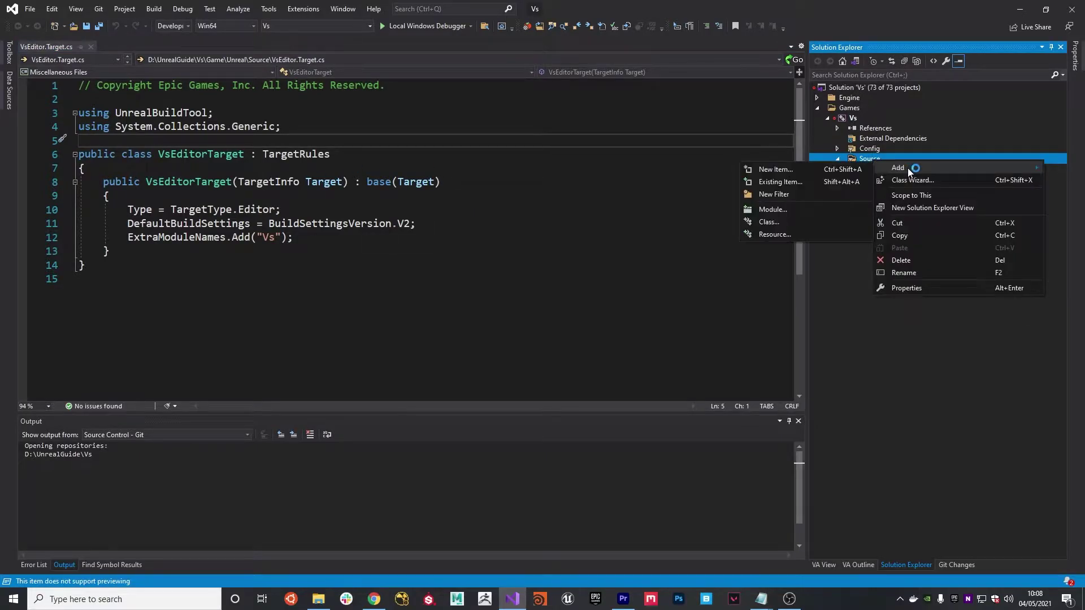
left_click(811, 170)
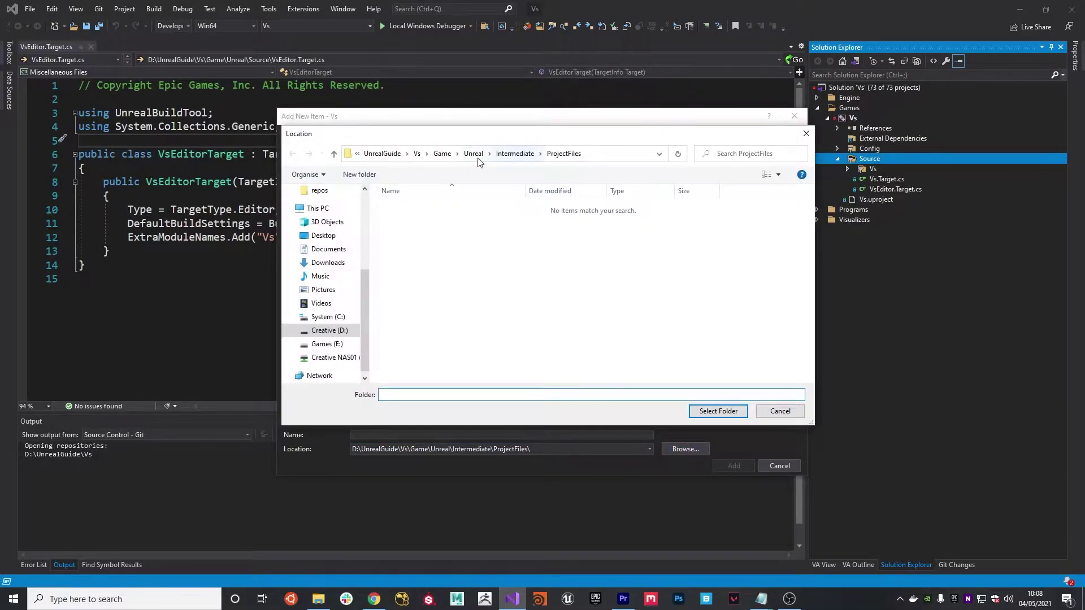
Create the new file VsServer.Target.cs, located in the Unreal project's Source directory.
left_click(478, 156)
double_click(404, 290)
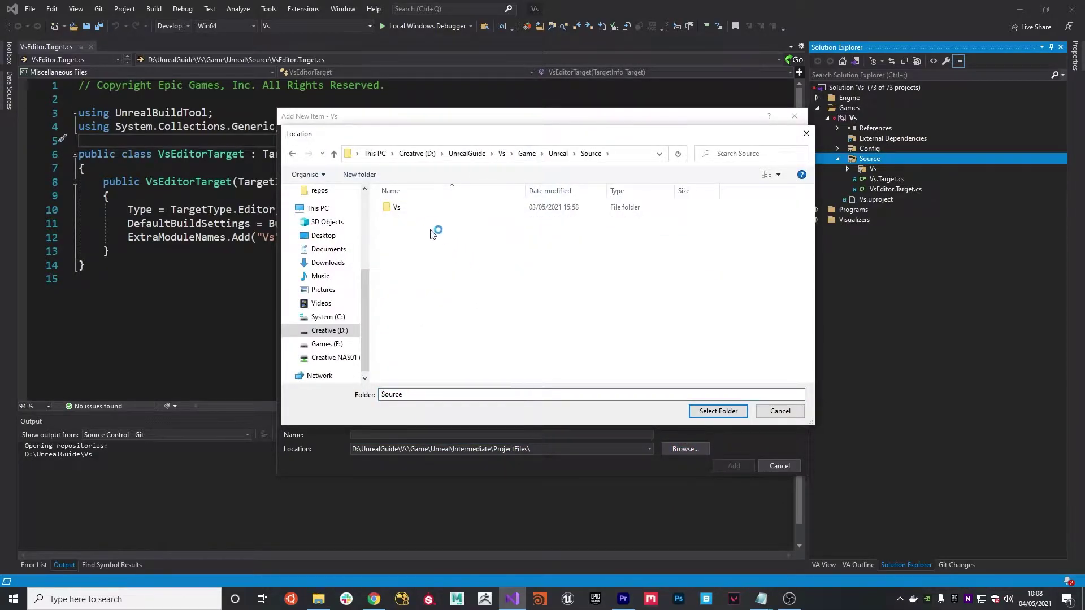
left_click(716, 412)
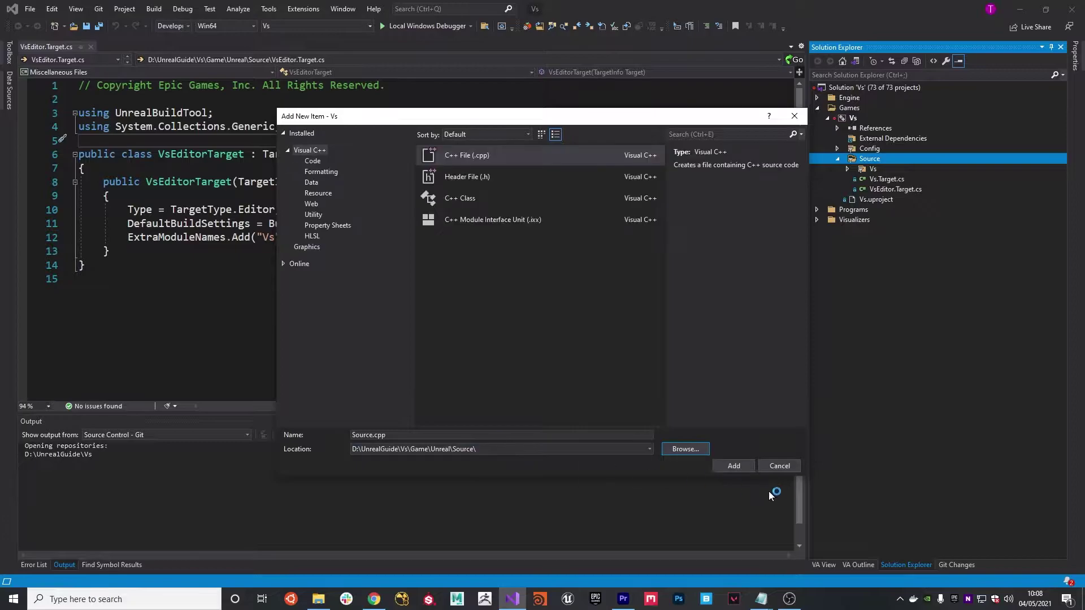
left_click_drag(394, 435, 287, 395)
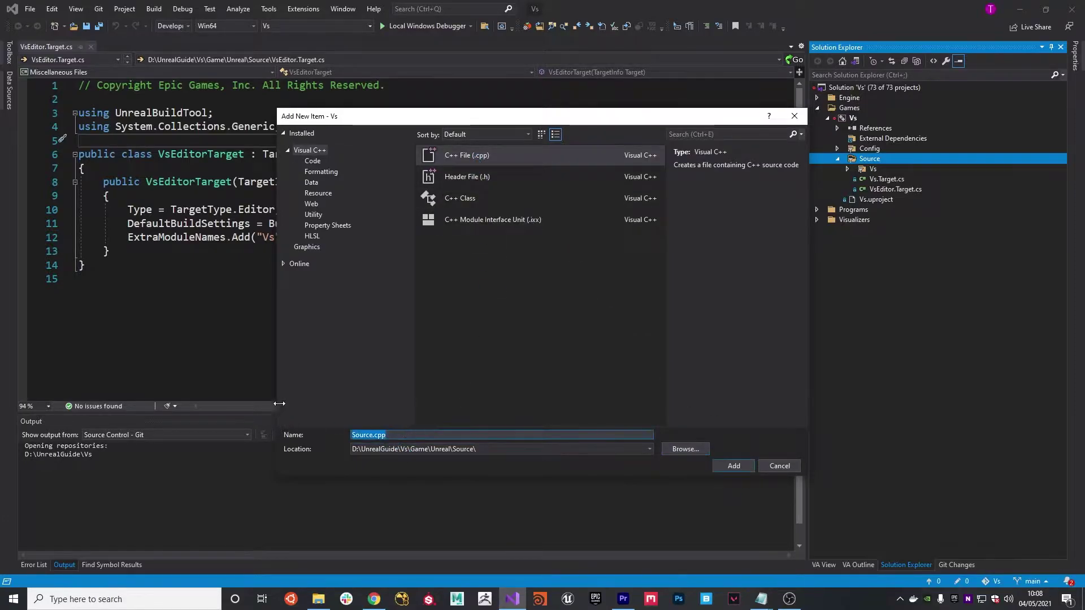
type("Vs")
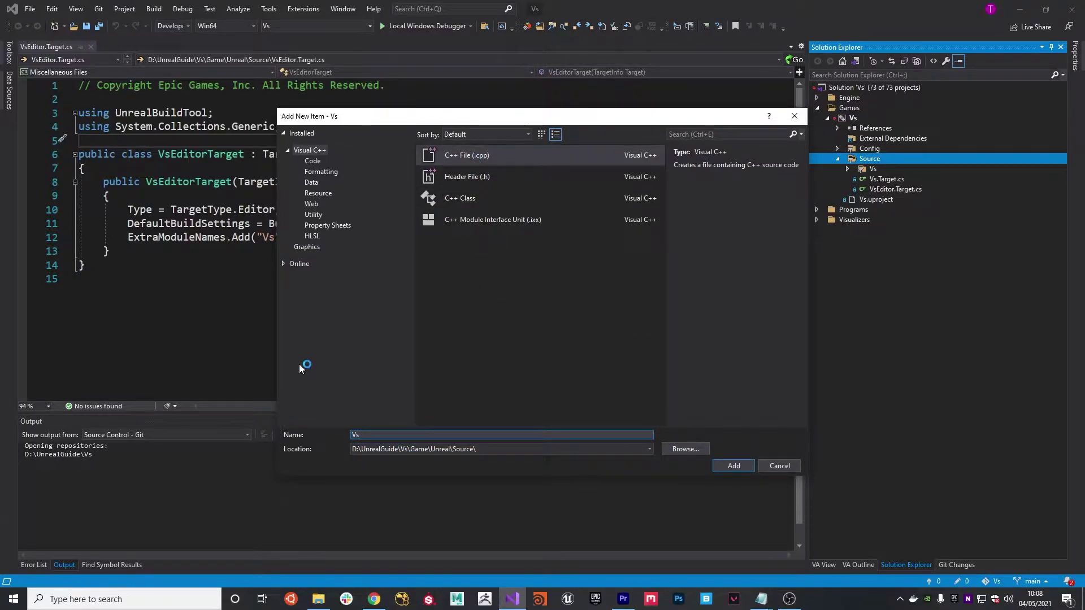
type("Server.Target.cs")
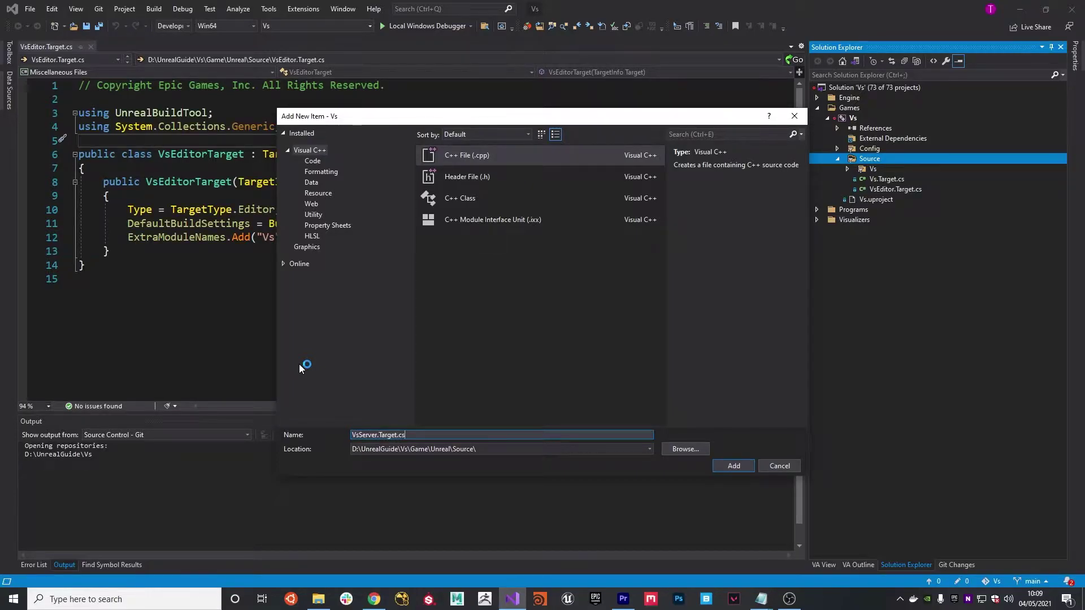
left_click(731, 465)
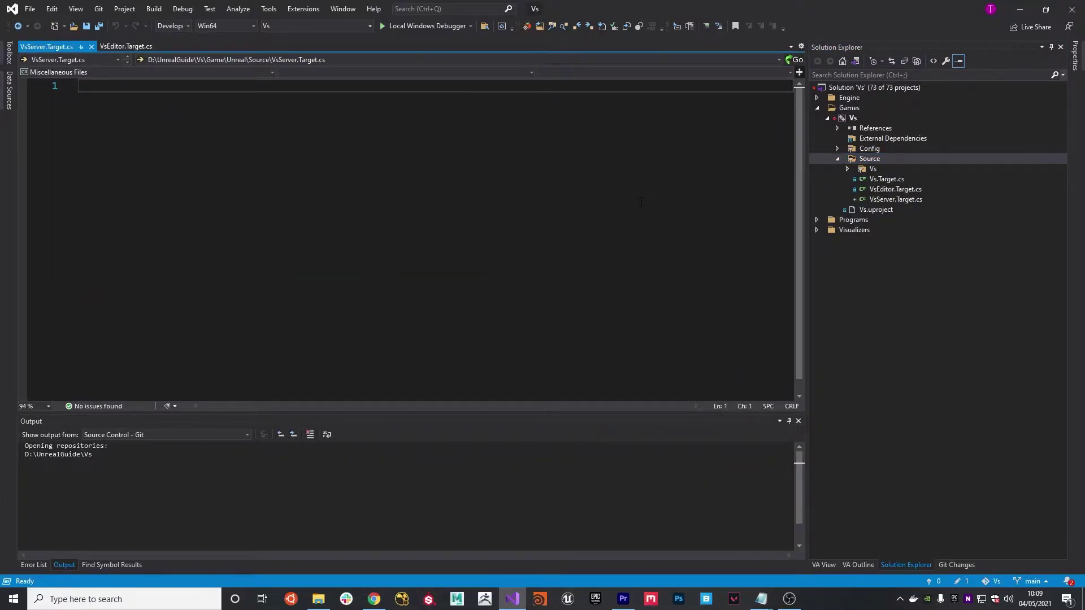
Copy the entire code of VsEditor.Target.cs into the empty VsServer.Target.cs file.
double_click(891, 190)
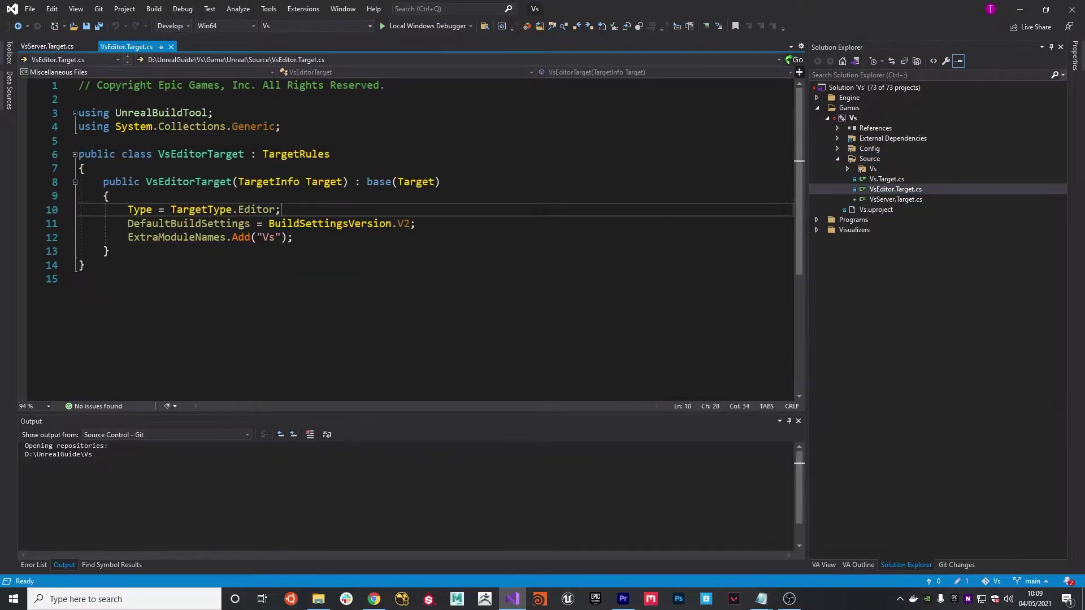
key("ctrl+a")
key("ctrl+c")
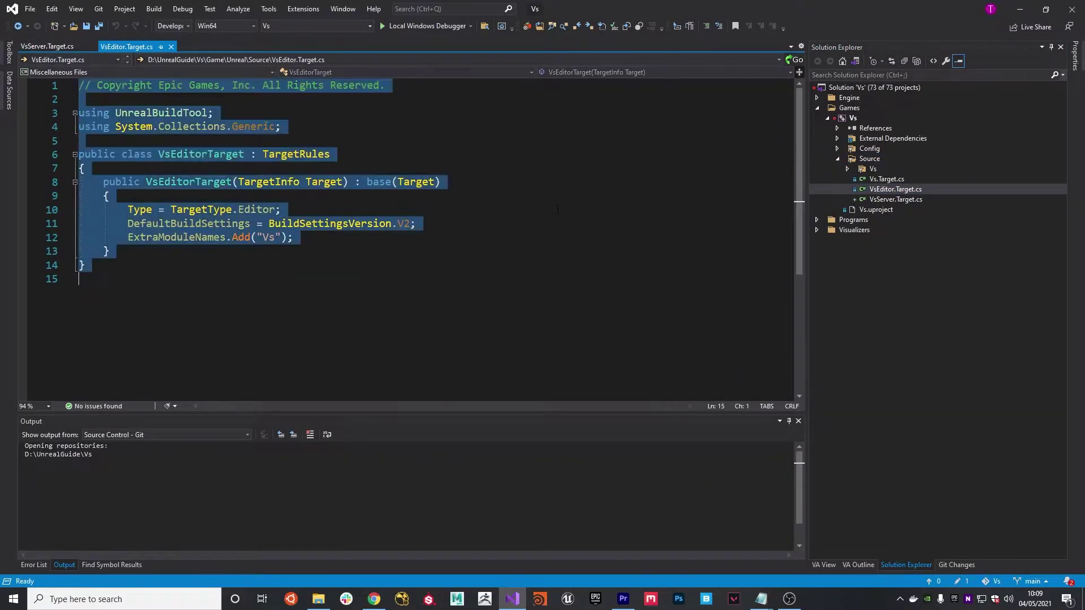
double_click(888, 200)
key("ctrl+v")
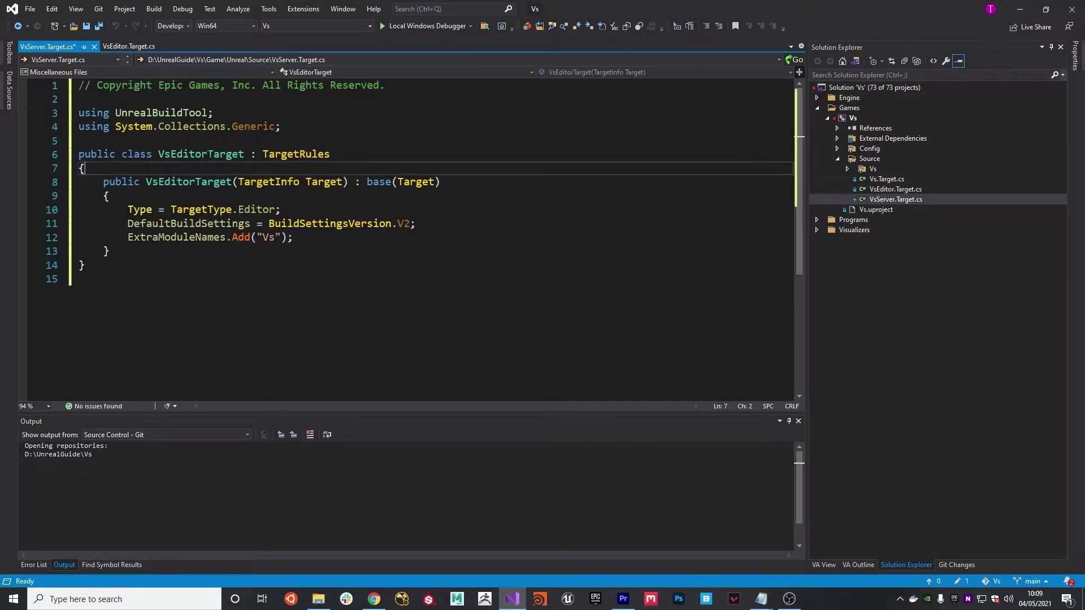
Rename the class and its constructor to VsServerTarget in VsServer.Target.cs and save the file.
left_click_drag(208, 153, 171, 154)
type("Server")
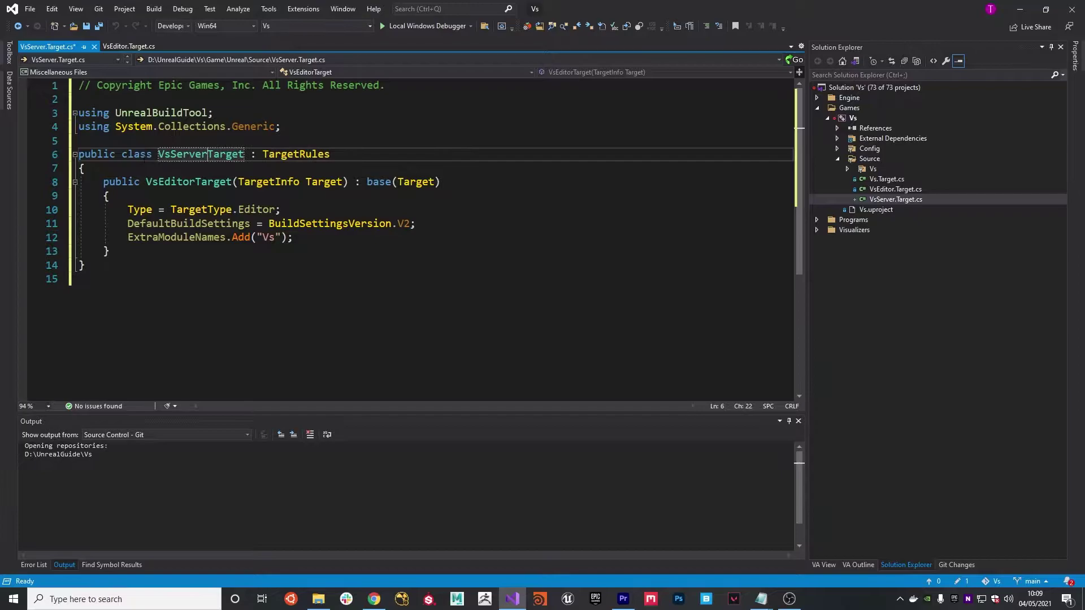
left_click(173, 181)
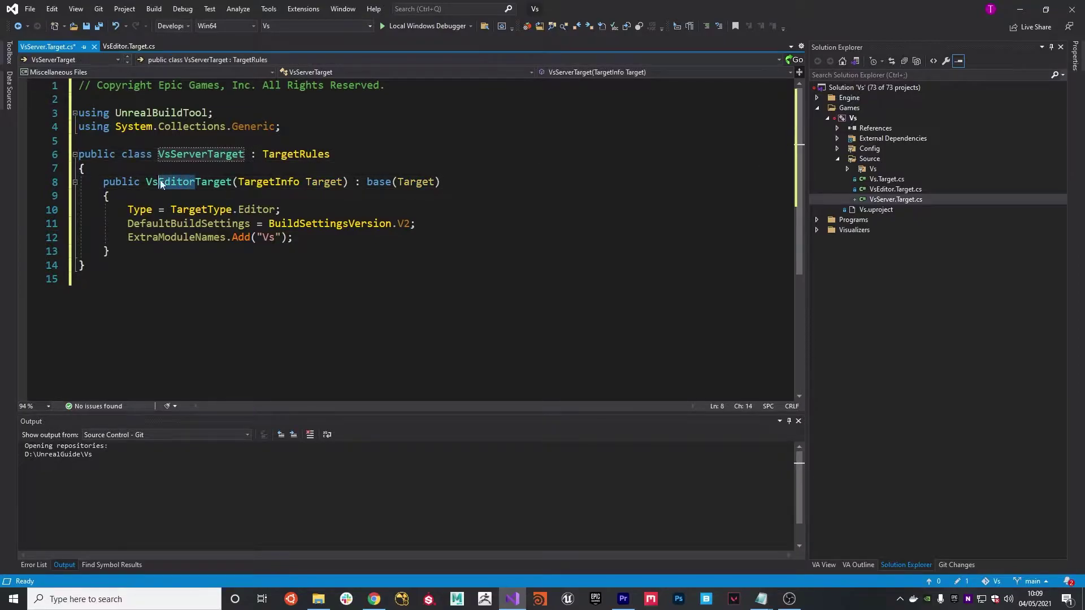
type("Server")
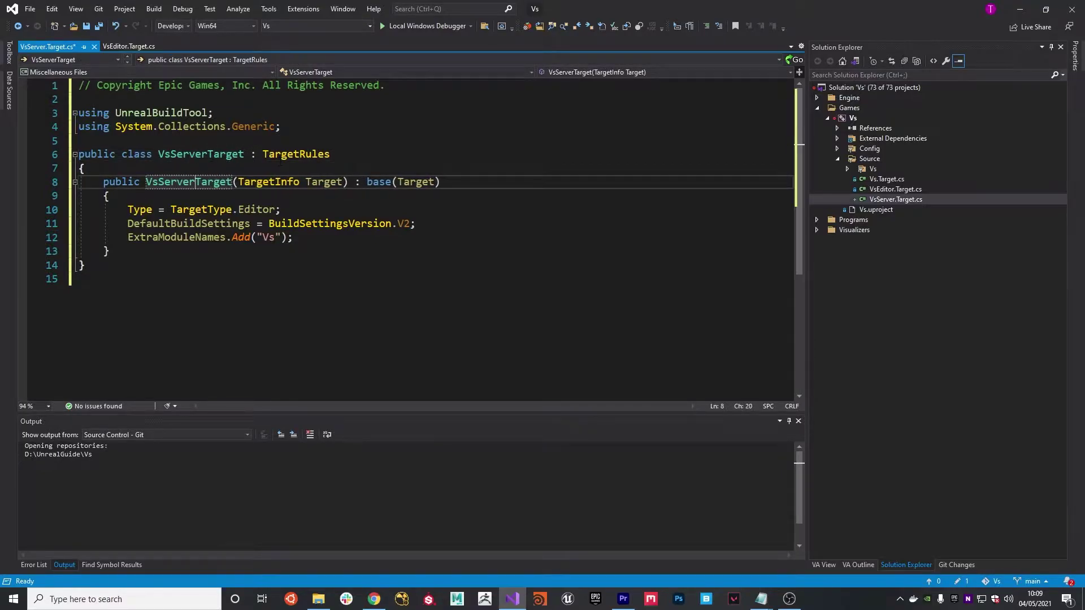
key("ctrl+s")
left_click(300, 170)
left_click(310, 194)
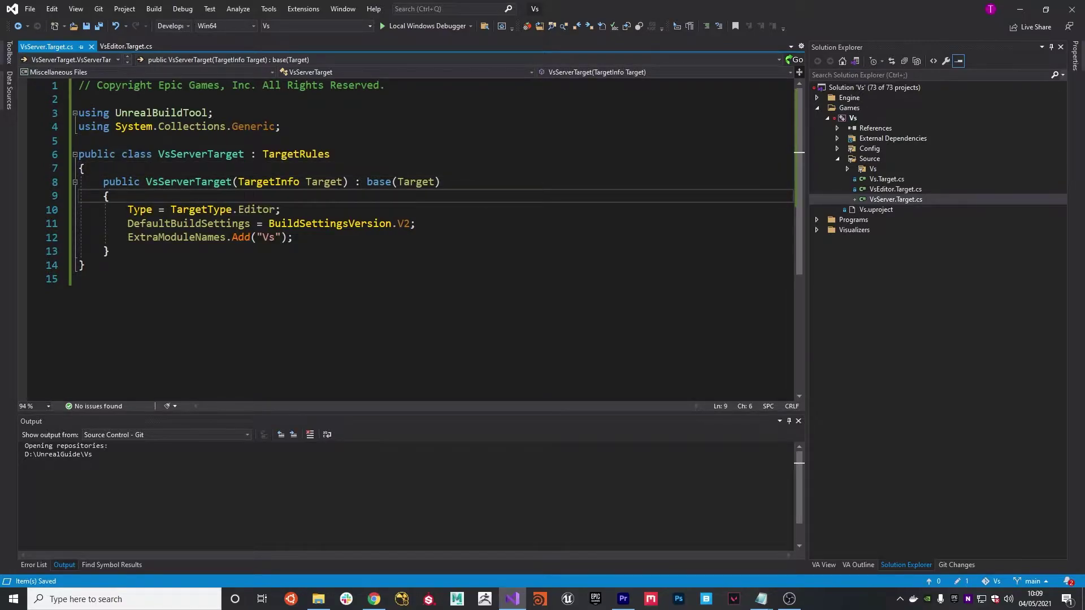
Set the target's Type to TargetType.Server in the VsServerTarget constructor.
double_click(257, 210)
key("BackSpace")
type("Server")
left_click(309, 202)
left_click(220, 170)
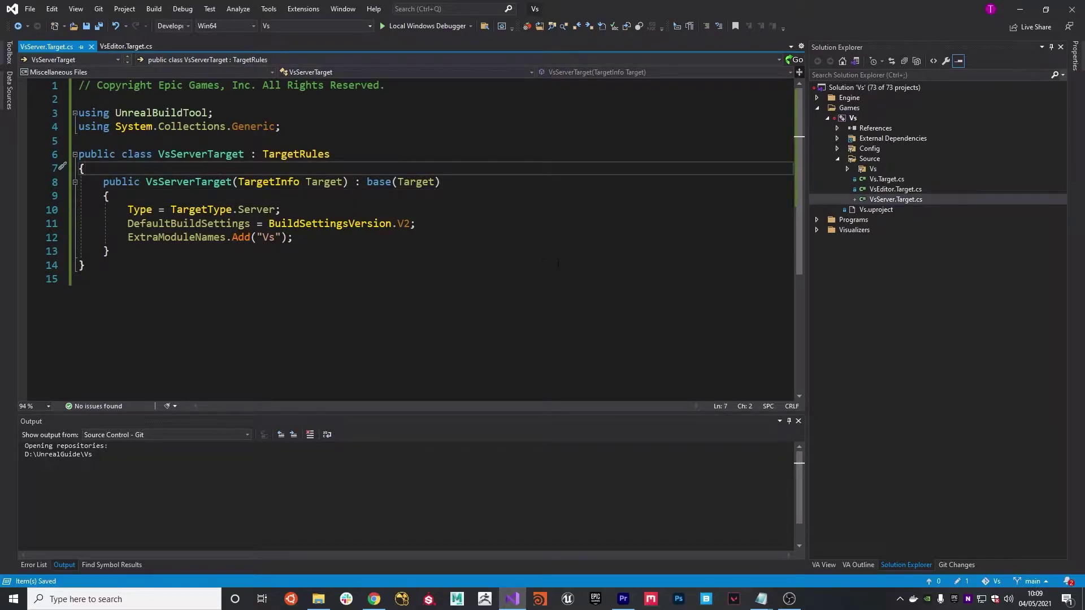
Add the attribute [SupportedPlatforms(UnrealPlatformClass.Server)] directly above the VsServerTarget class, then save and close the file.
left_click(249, 144)
key("Return")
type("[SupportedPlatforms(UnrealPlatformClass.Server)]")
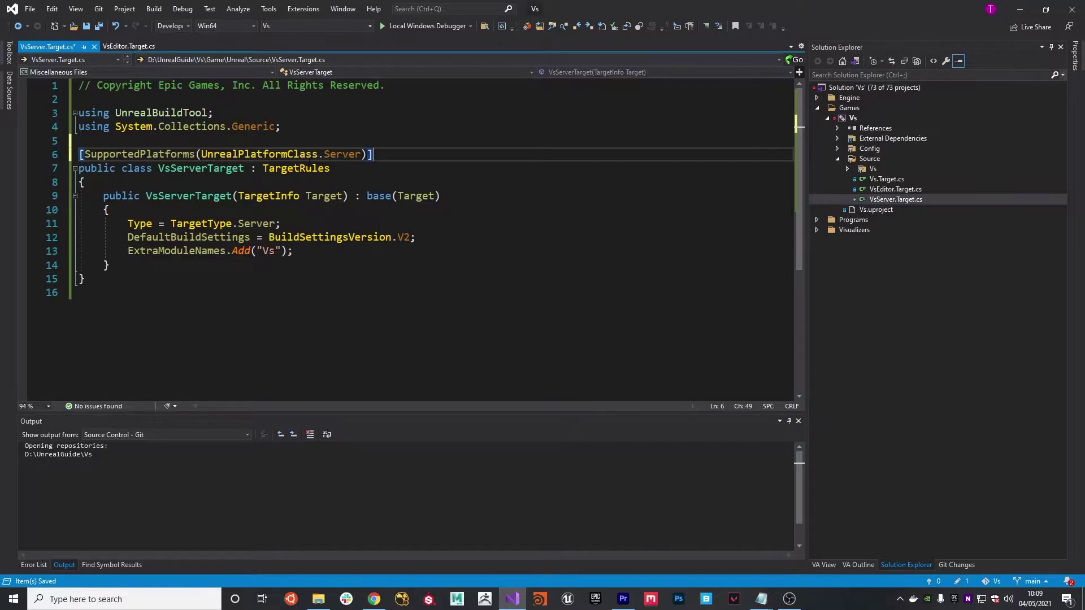
left_click(375, 171)
left_click(372, 182)
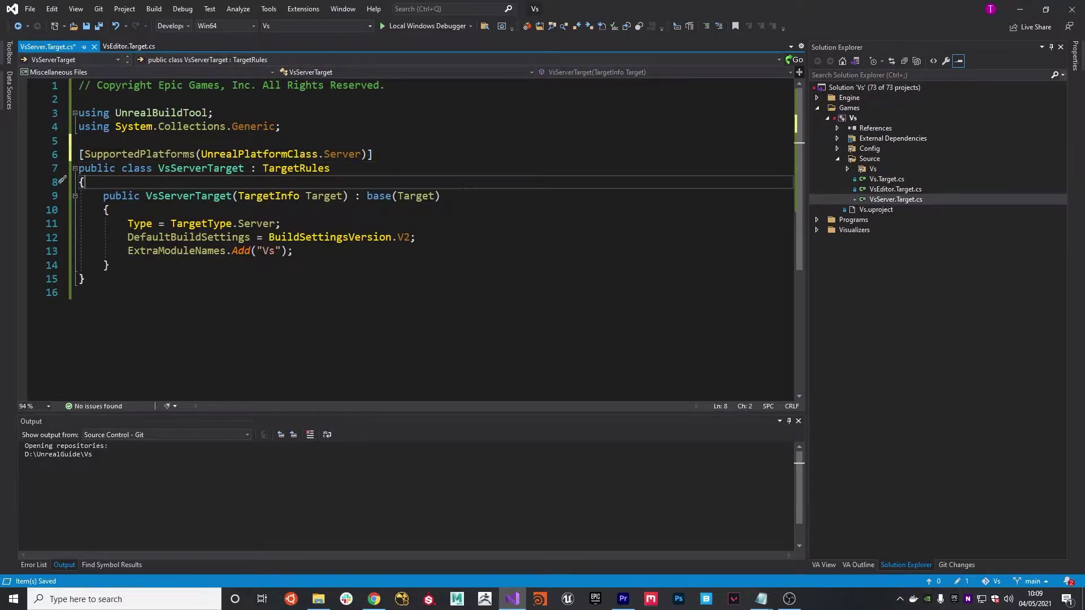
key("ctrl+s")
left_click(93, 46)
left_click(94, 47)
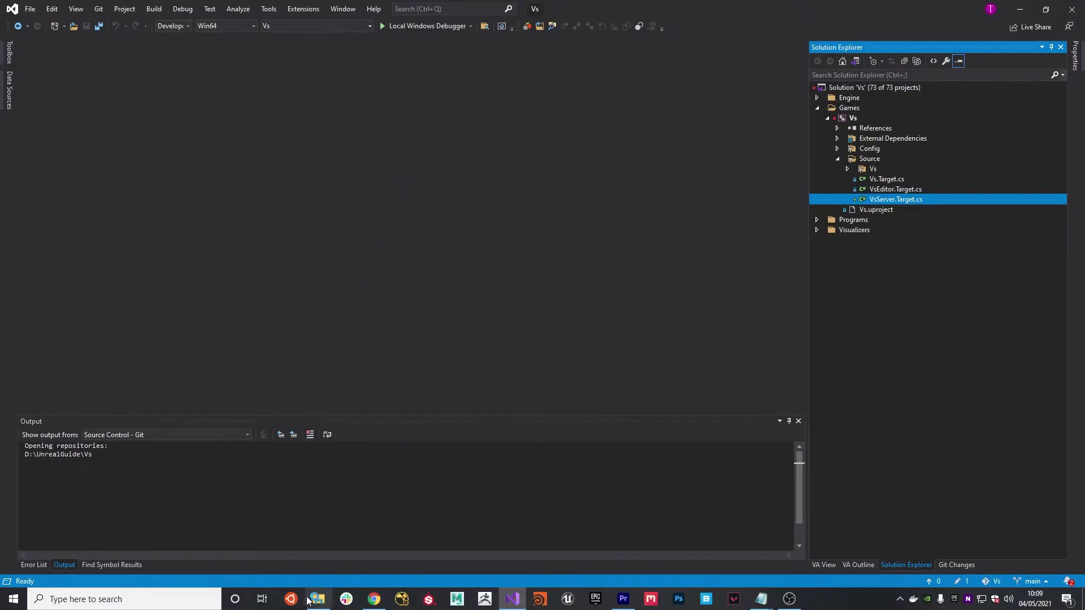
Open Vs.uproject from the project folder in Unreal Editor and maximize the editor window.
left_click(319, 599)
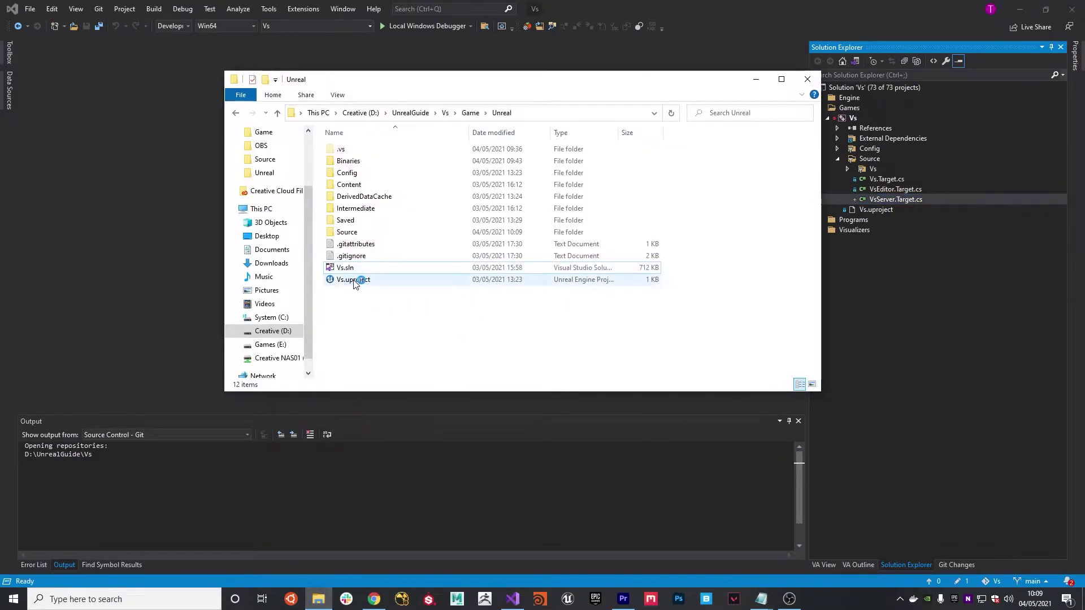
left_click(356, 279)
left_click(808, 79)
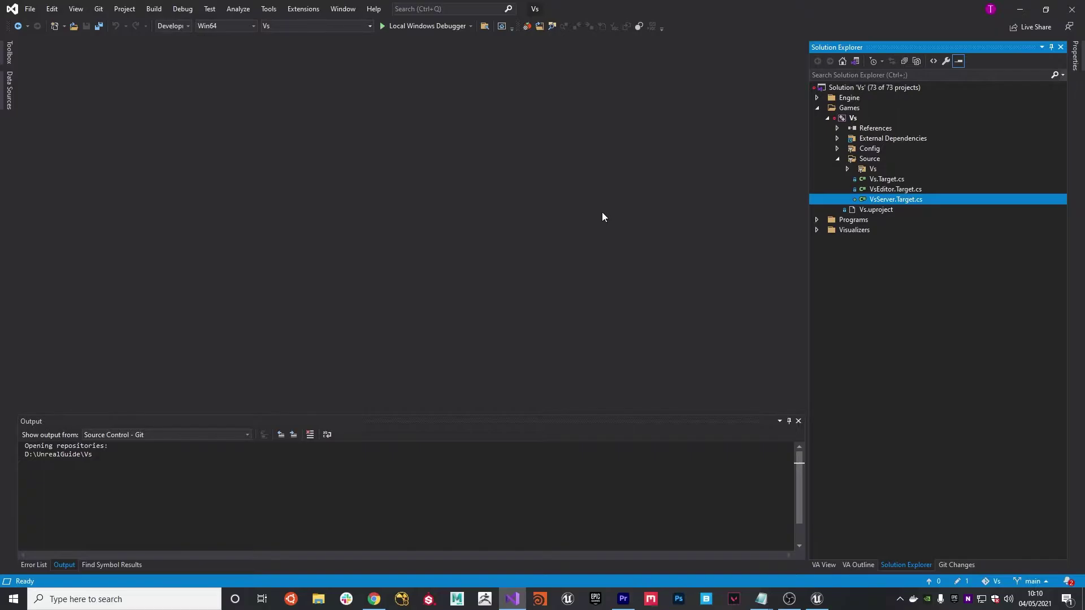
left_click(817, 598)
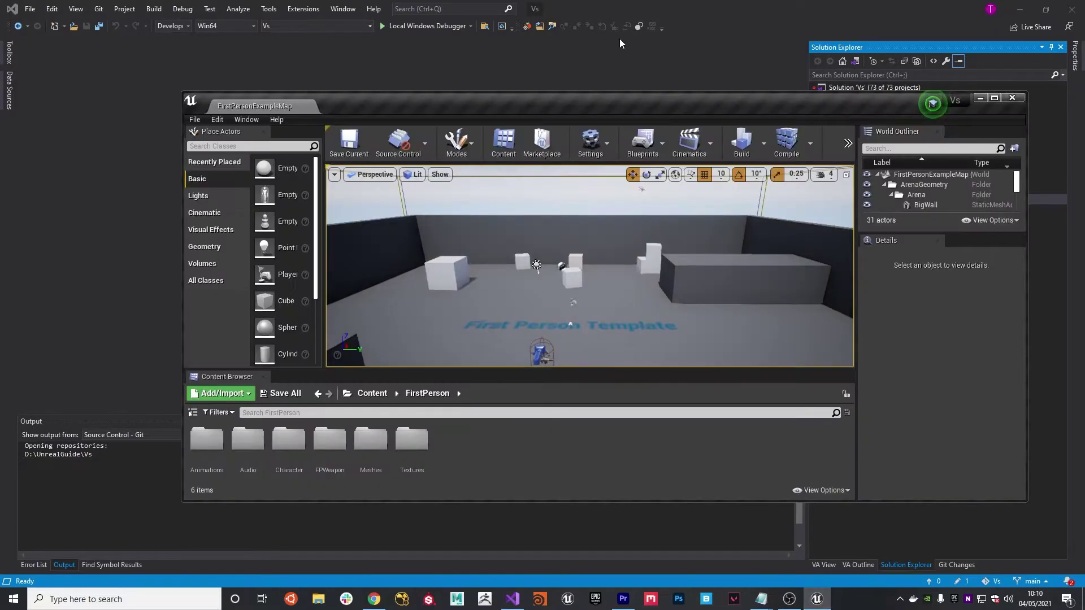
double_click(612, 106)
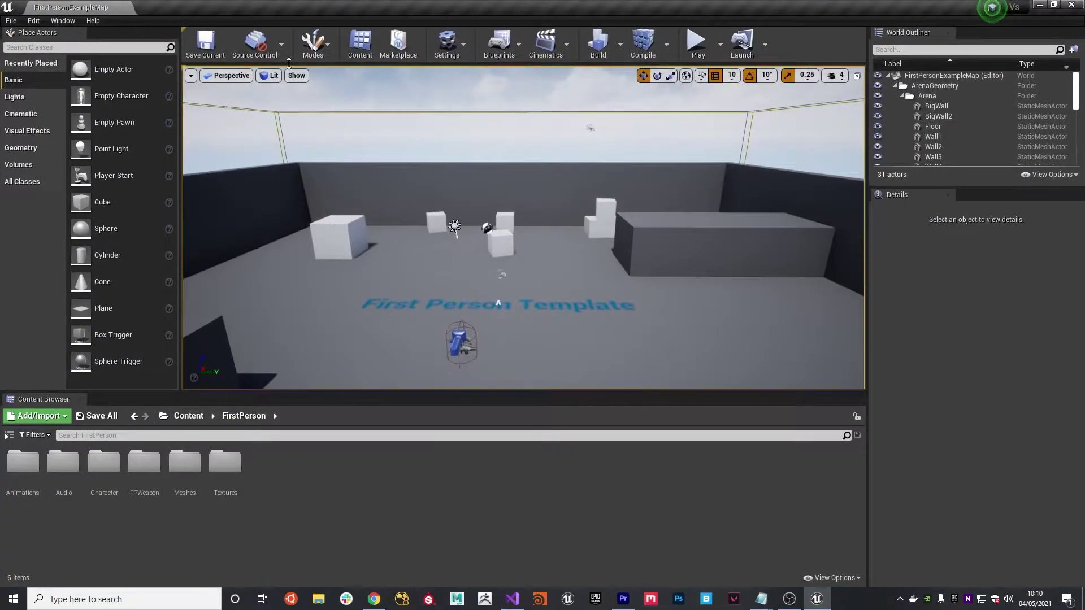
Set the project's packaging build target to VsServer.
left_click(11, 20)
mouse_move(69, 209)
mouse_move(191, 339)
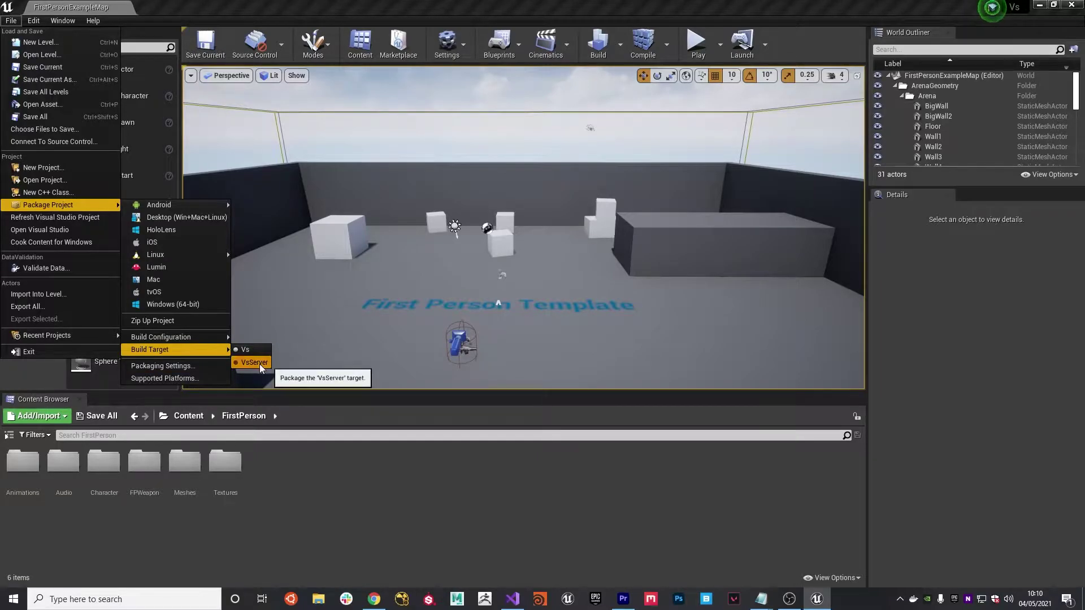
left_click(260, 364)
Start packaging the project for Windows (64-bit).
left_click(11, 21)
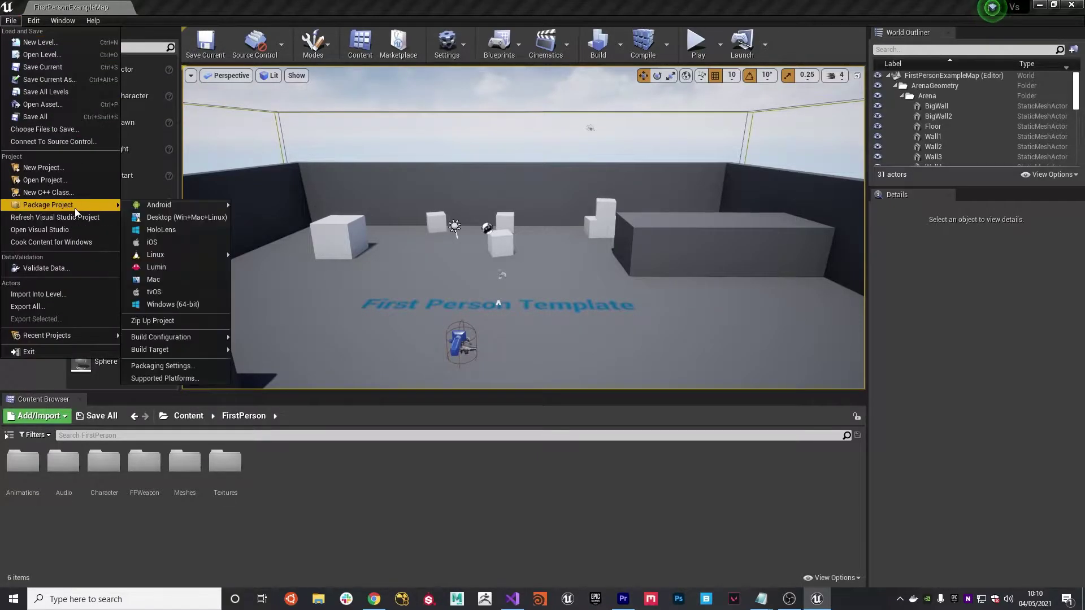
mouse_move(188, 338)
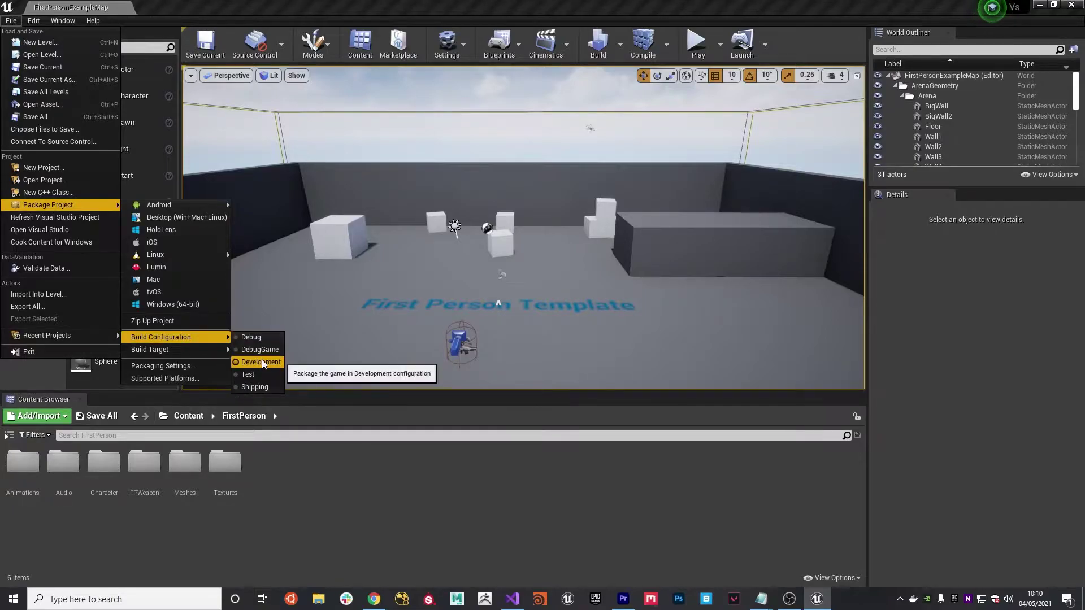
left_click(191, 304)
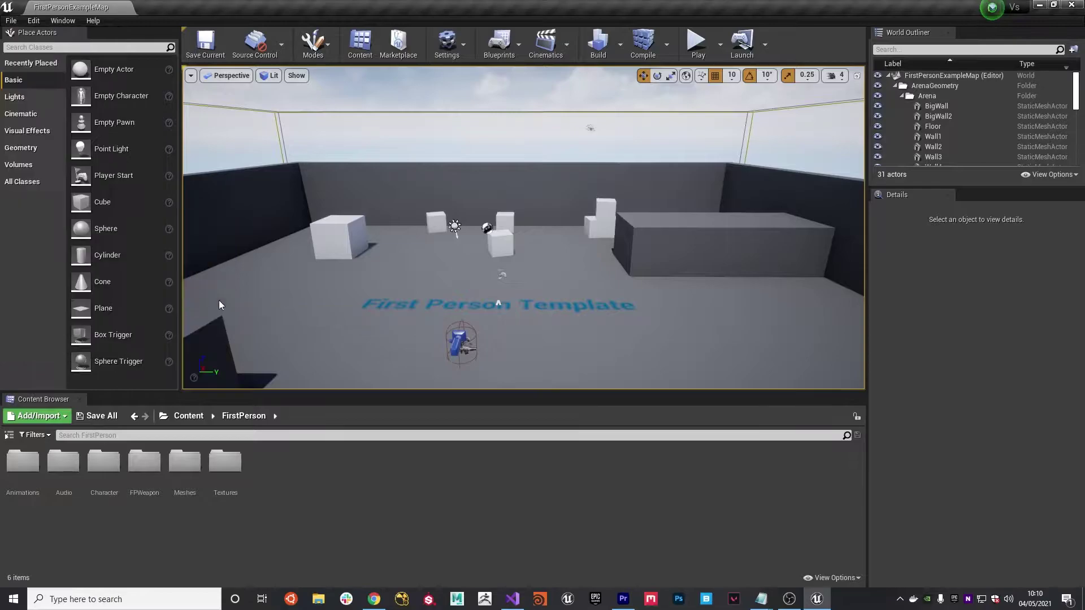
left_click_drag(301, 12, 461, 62)
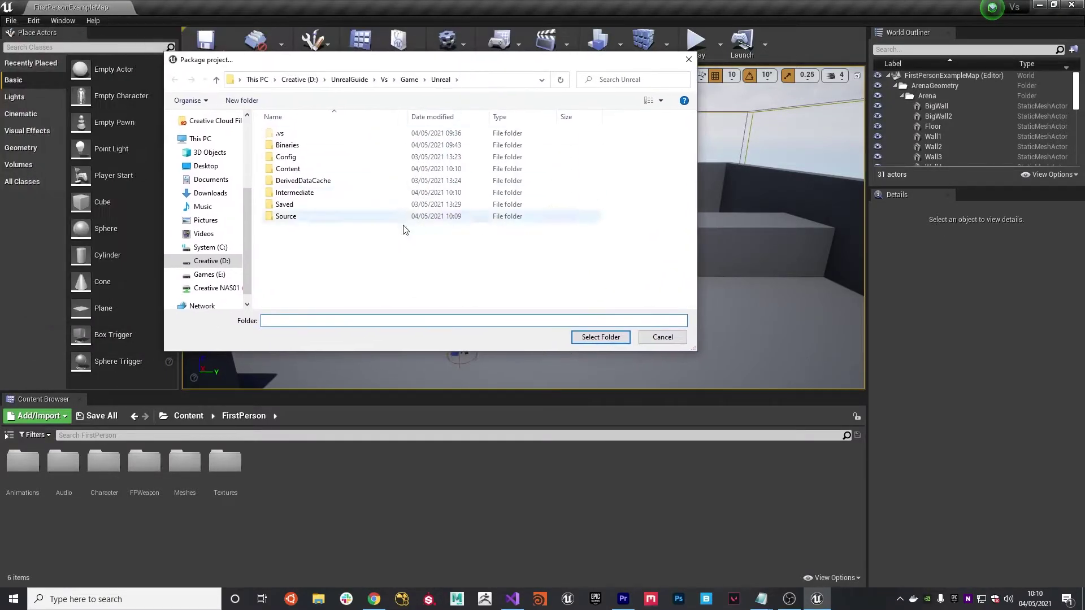
Create a folder named Releases in the Unreal project directory and choose it as the package output location.
right_click(300, 242)
mouse_move(351, 410)
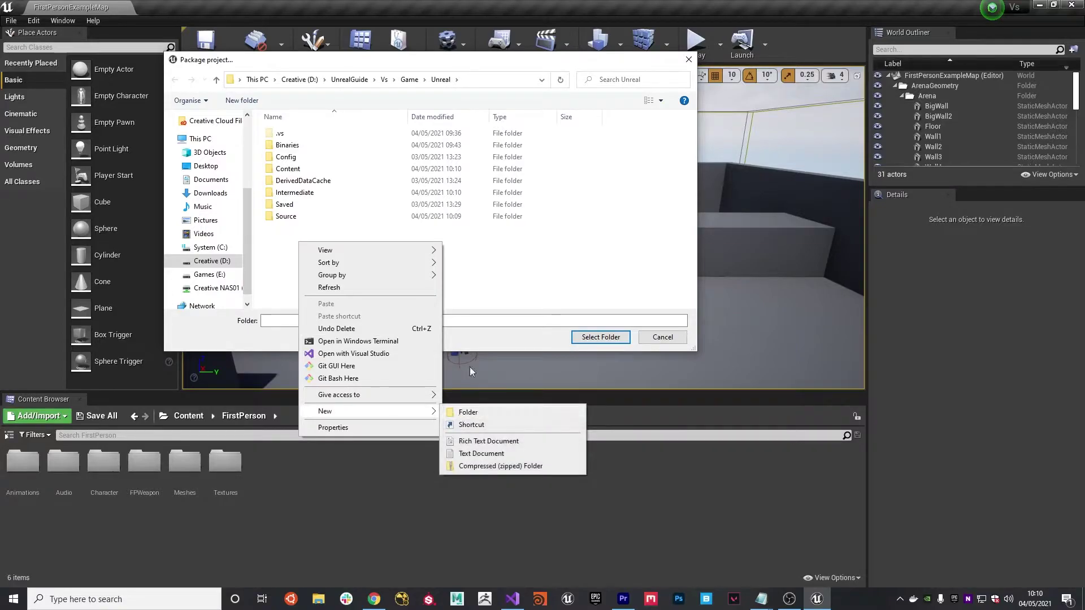
left_click(468, 412)
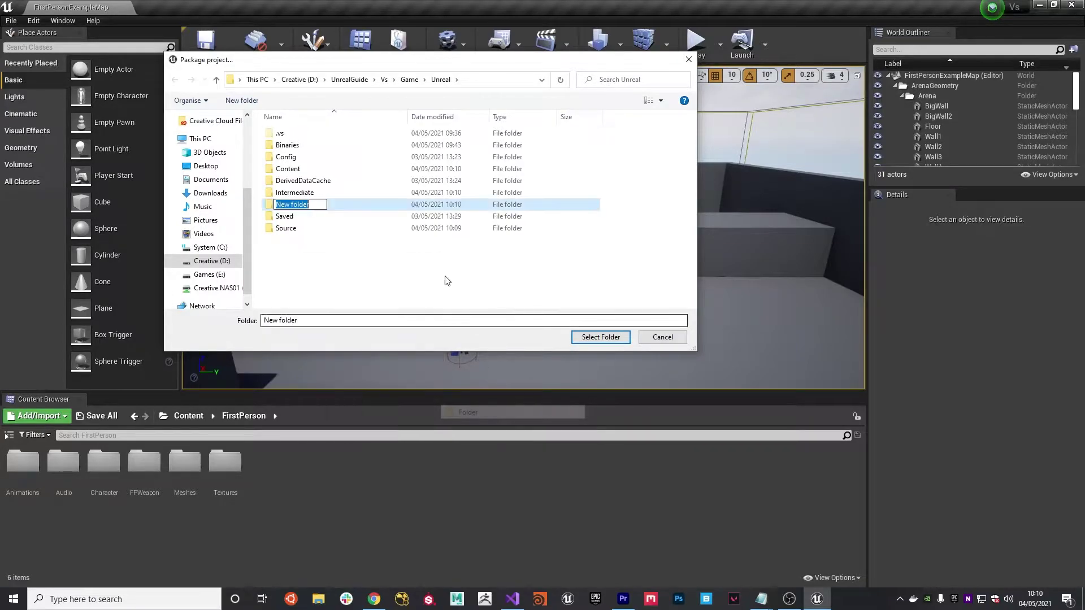
type("Releases")
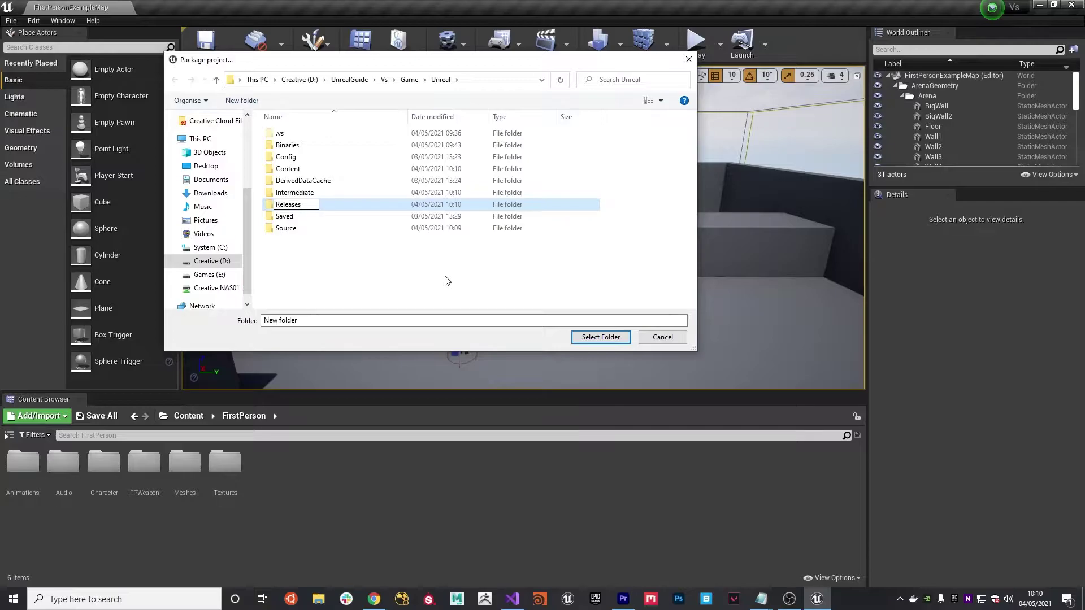
key("Return")
double_click(294, 207)
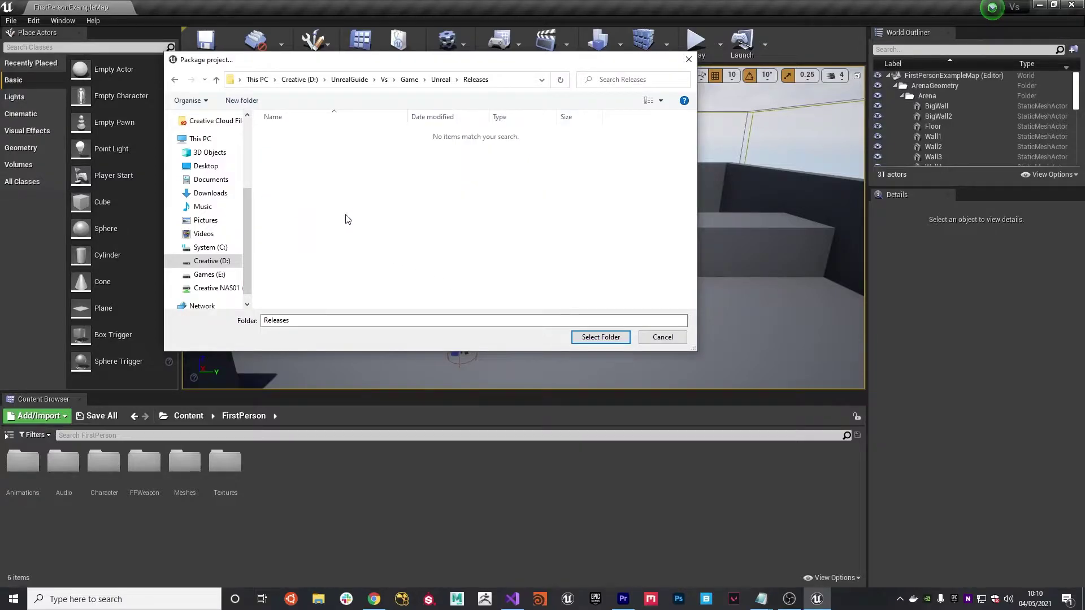
left_click(593, 338)
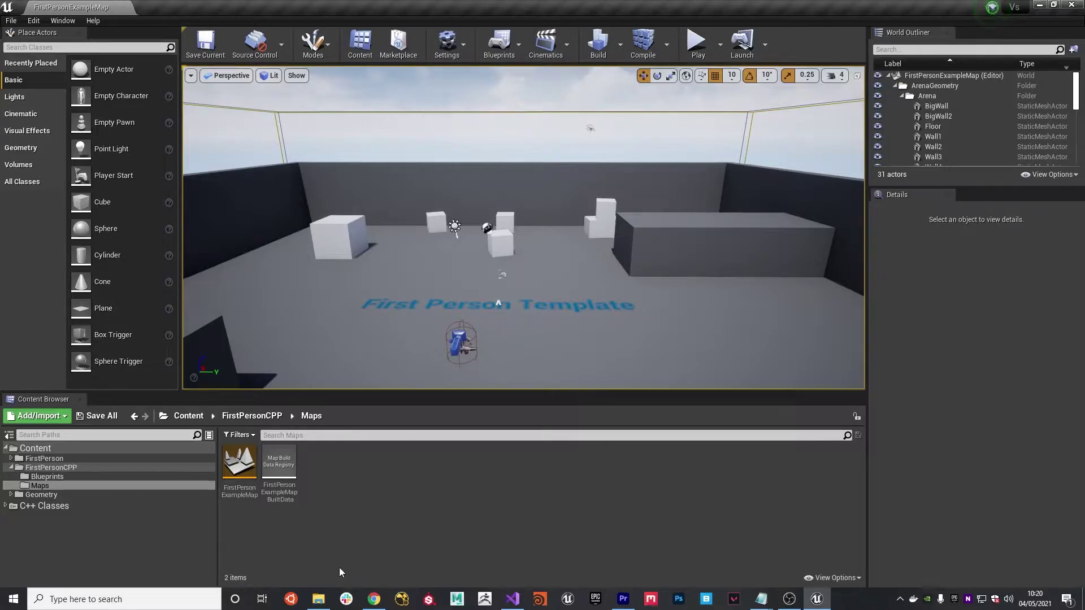
Create a shortcut to VsServer.exe inside the Releases\WindowsServer folder in File Explorer.
left_click(318, 599)
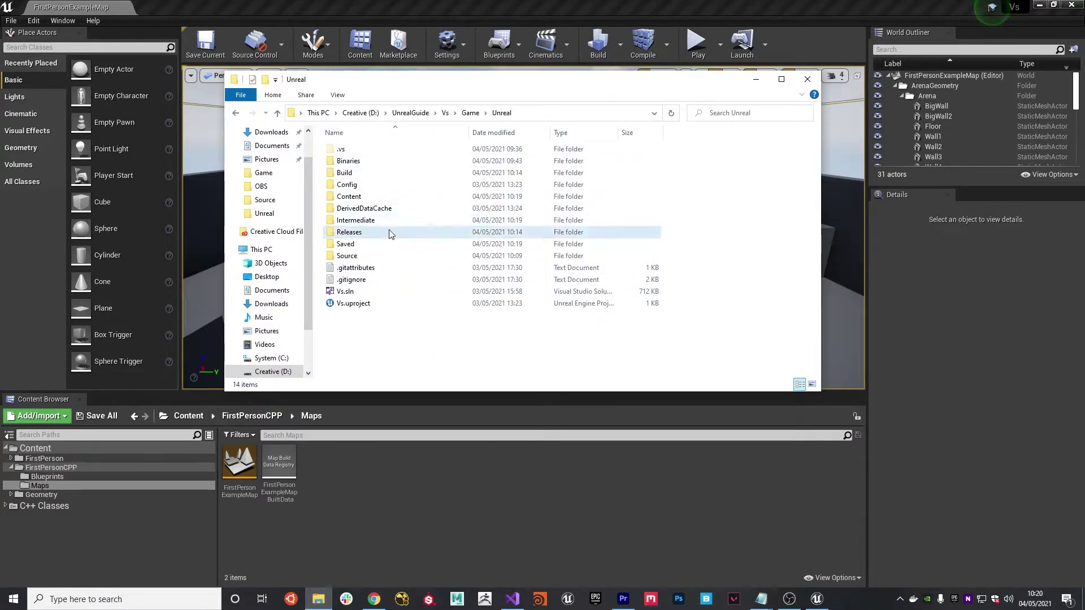
double_click(354, 232)
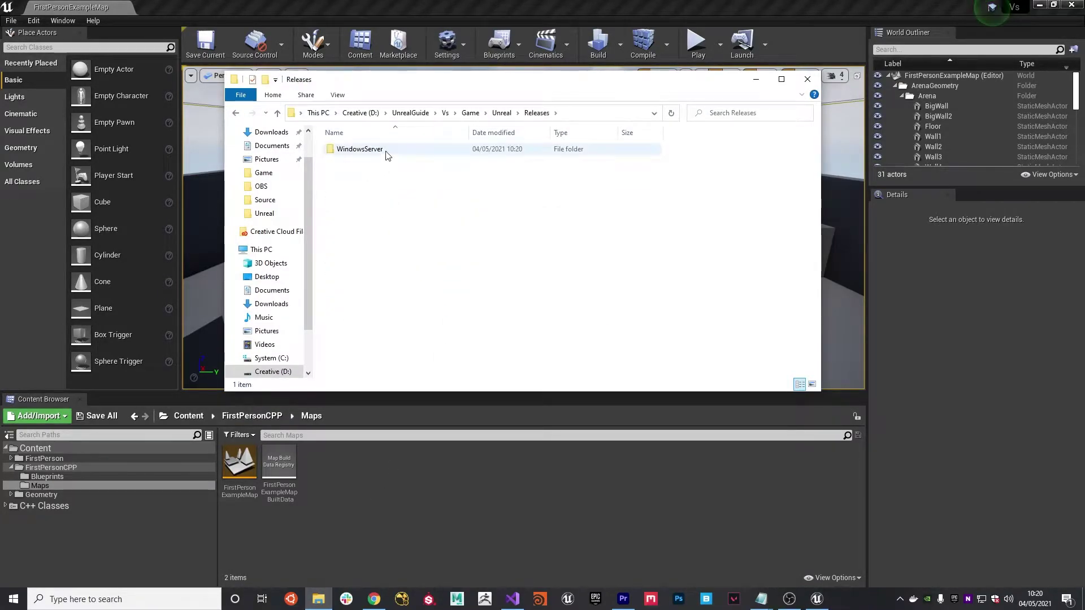
double_click(359, 149)
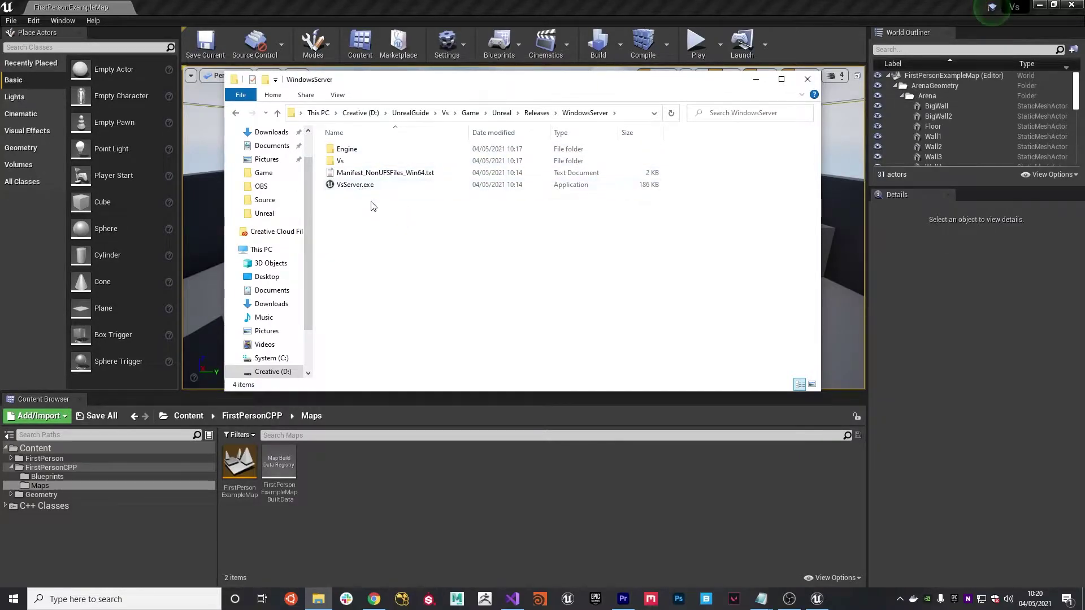
right_click(357, 185)
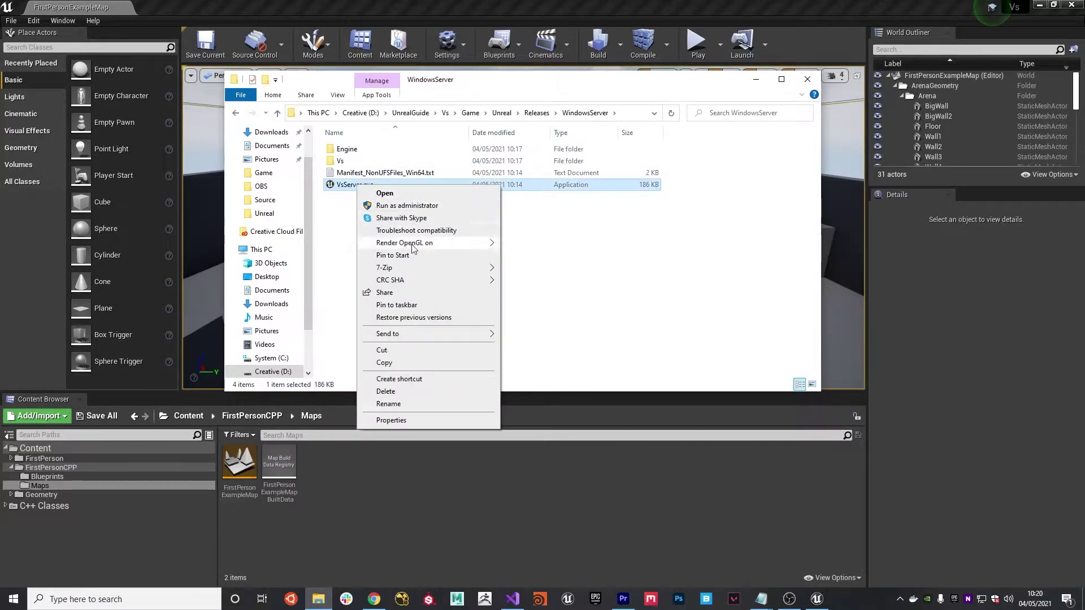
left_click(437, 379)
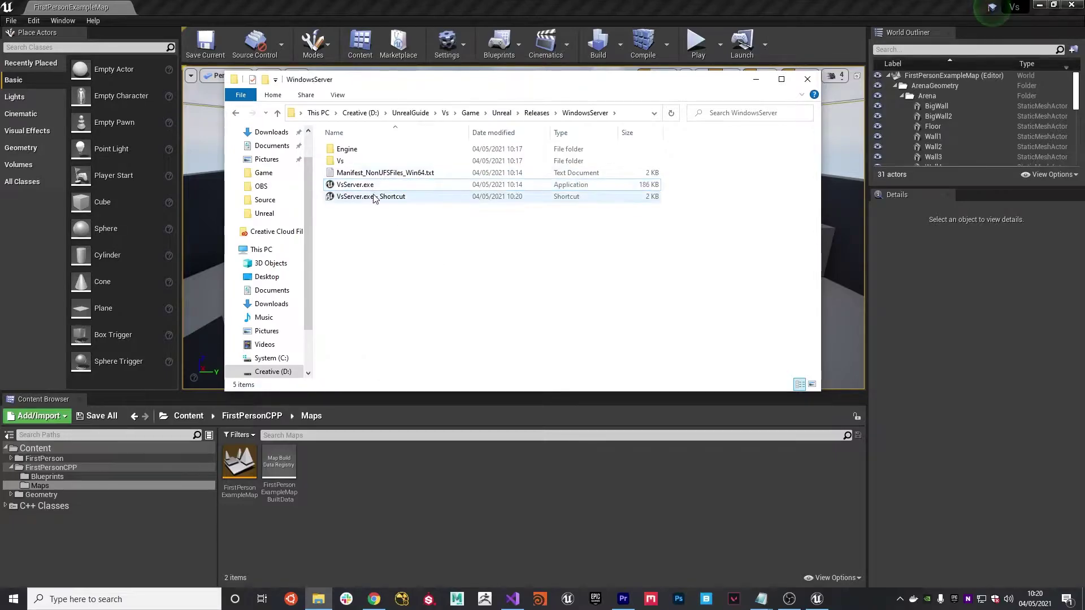
Append the -log argument to the target of the VsServer.exe shortcut and save its properties.
right_click(368, 198)
left_click(409, 435)
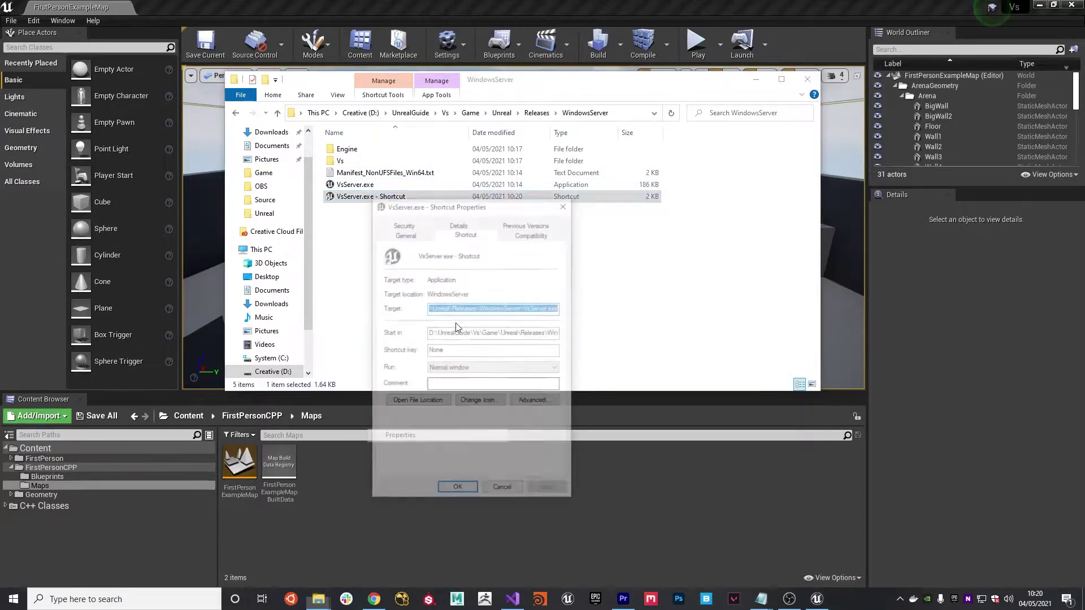
left_click(522, 308)
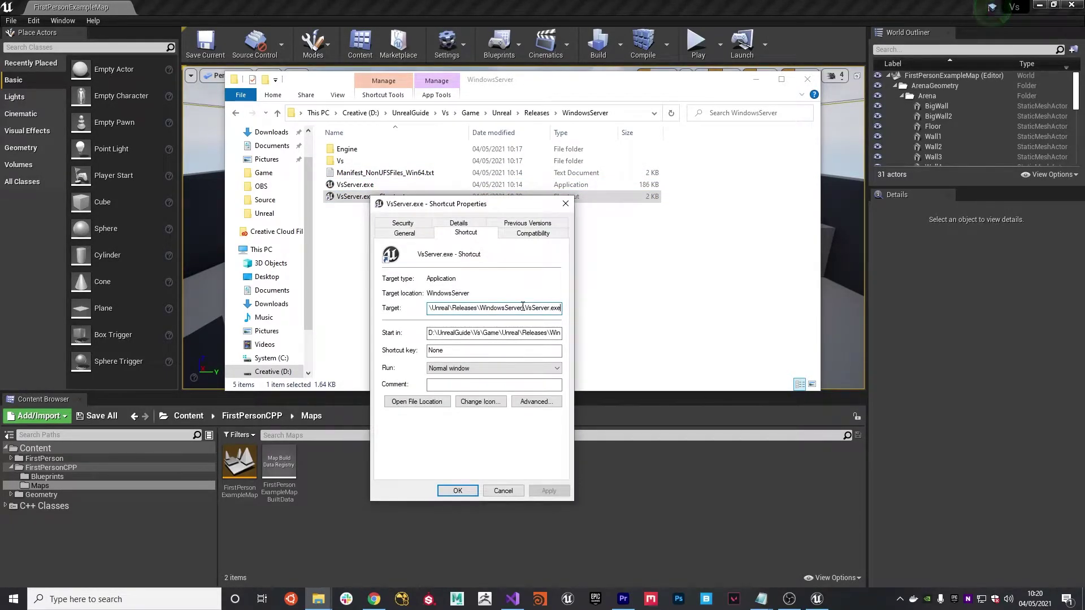
type("-log")
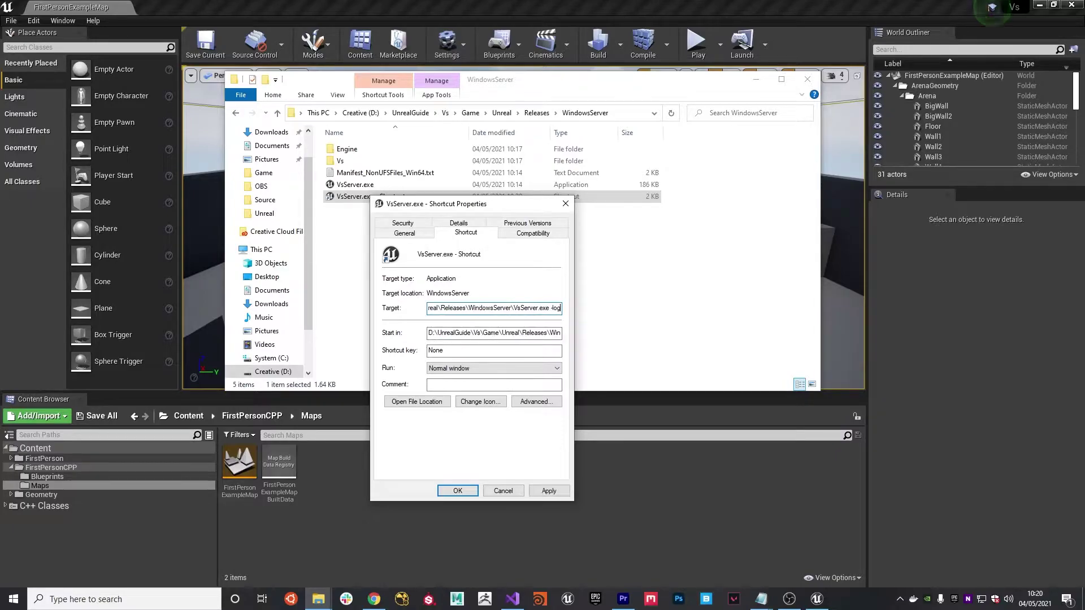
left_click(544, 492)
left_click(469, 494)
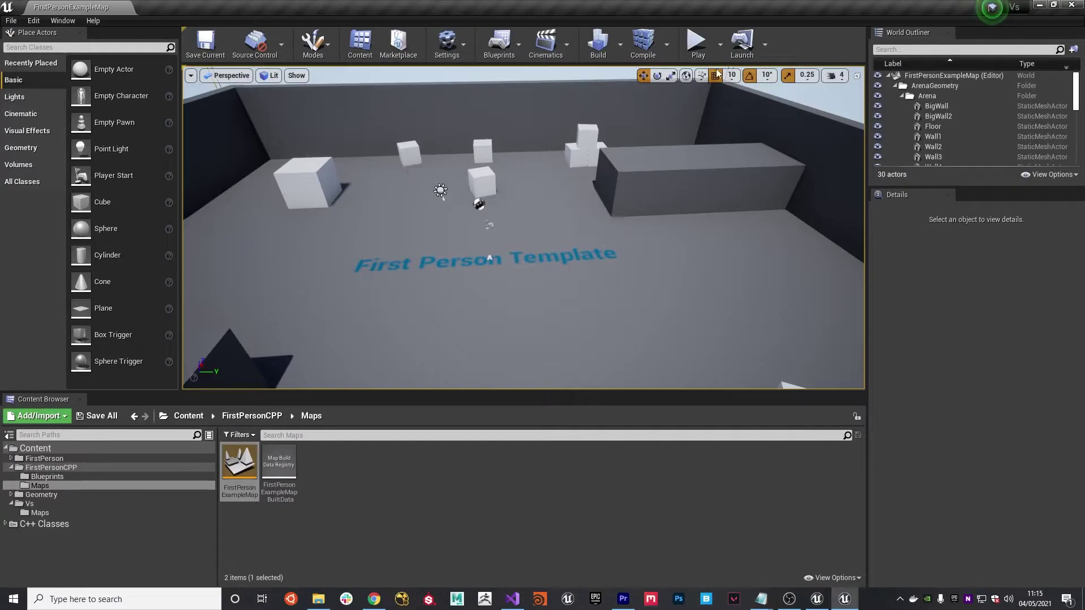
Check the play modes and multiplayer options available for previewing the level in Unreal Editor.
left_click(721, 44)
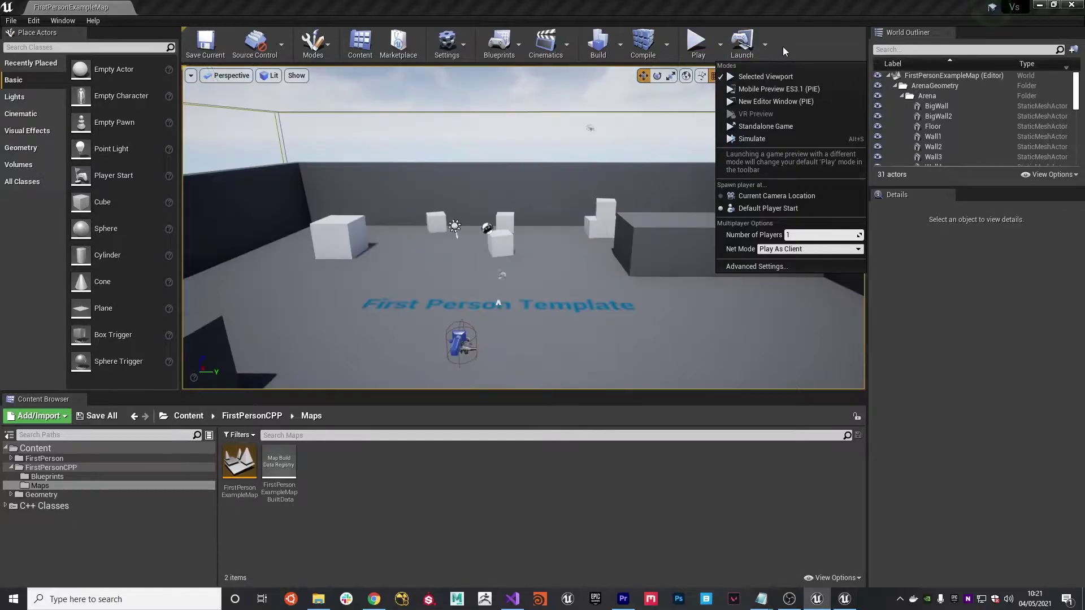
left_click(810, 19)
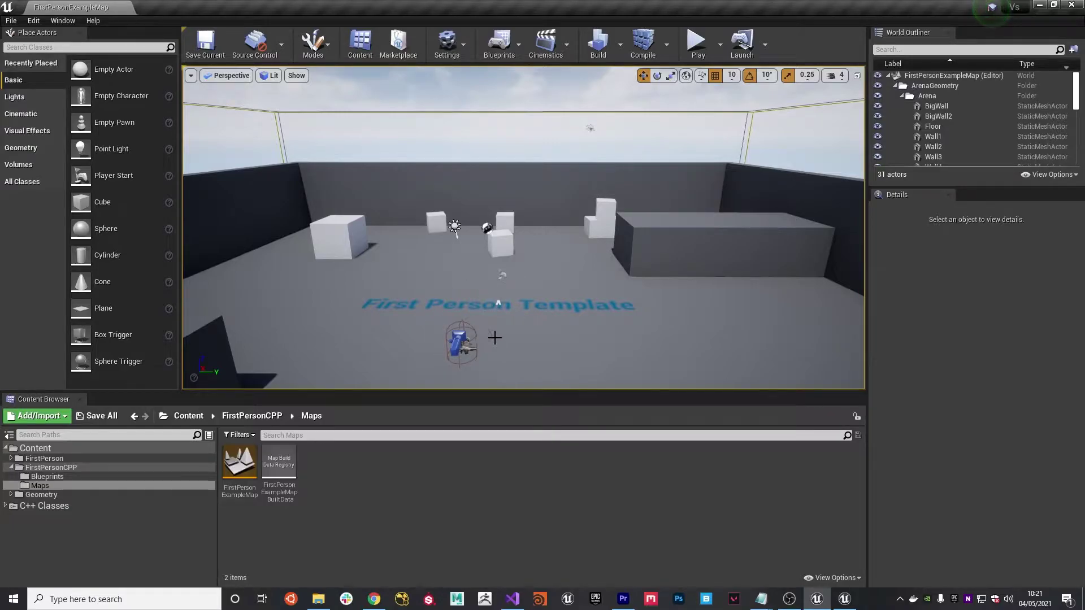
Delete the FirstPersonCharacter2 actor from the arena and save the map.
left_click_drag(538, 277, 435, 274, "alt")
left_click(529, 322)
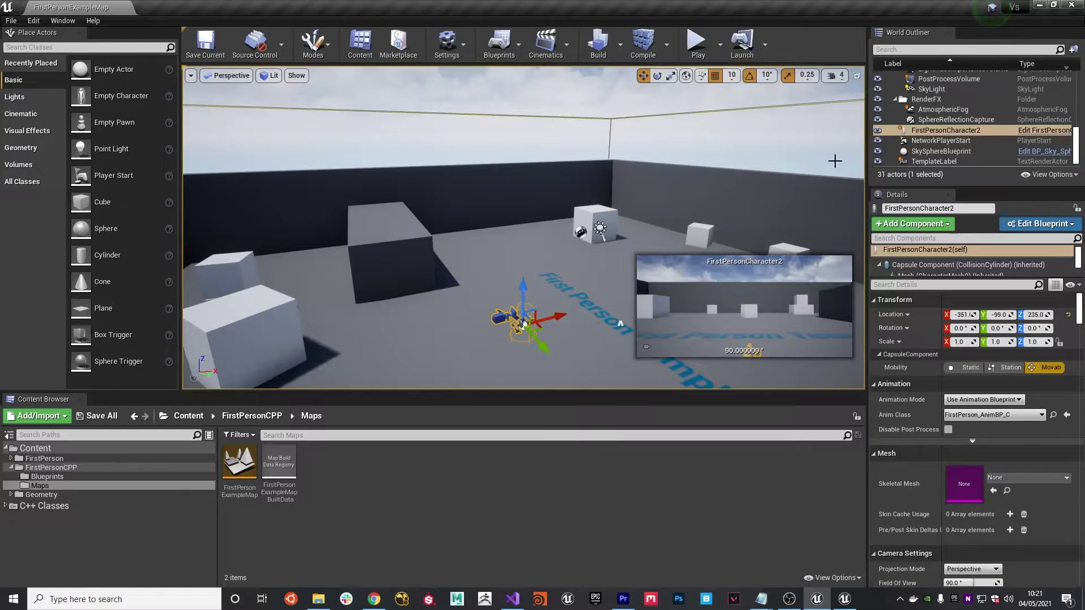
key("Delete")
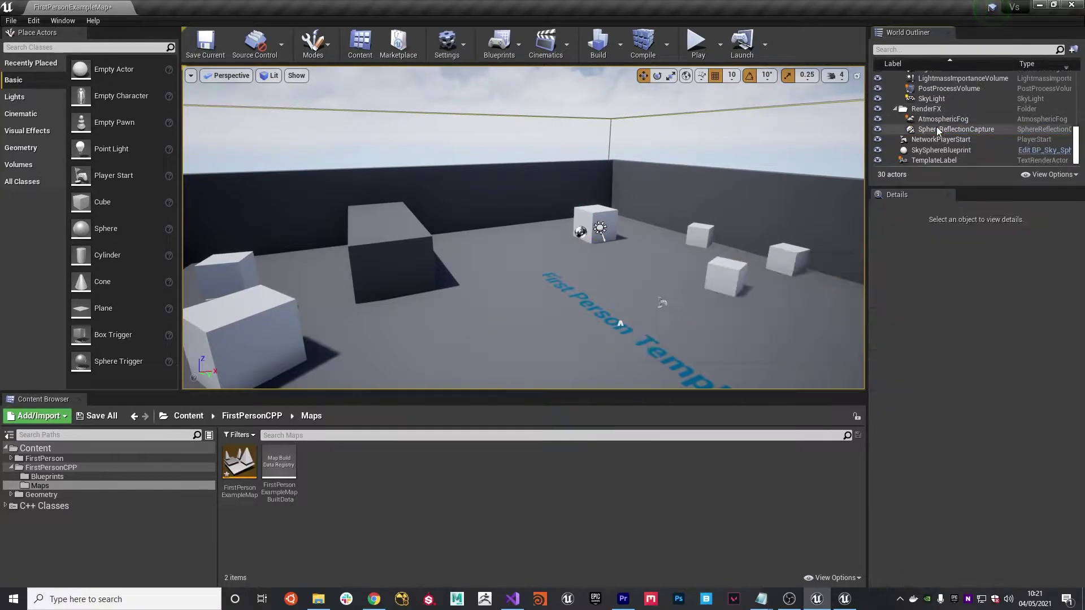
key("ctrl+s")
Locate and select the NetworkPlayerStart actor in the arena, and play the level in the viewport.
left_click_drag(660, 196, 678, 187)
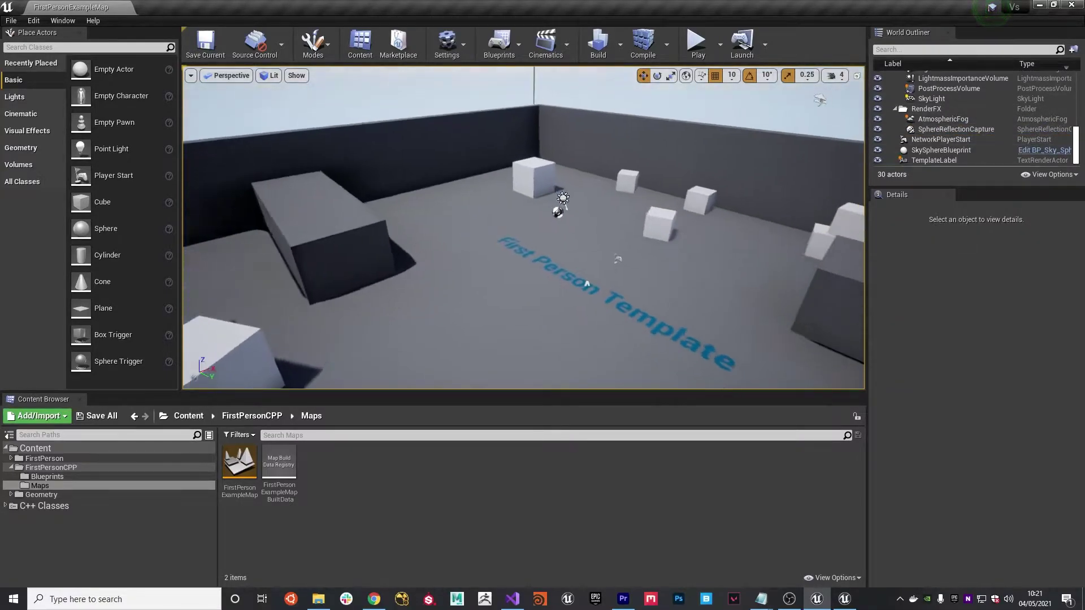
key("a")
right_click_drag(620, 216, 711, 216)
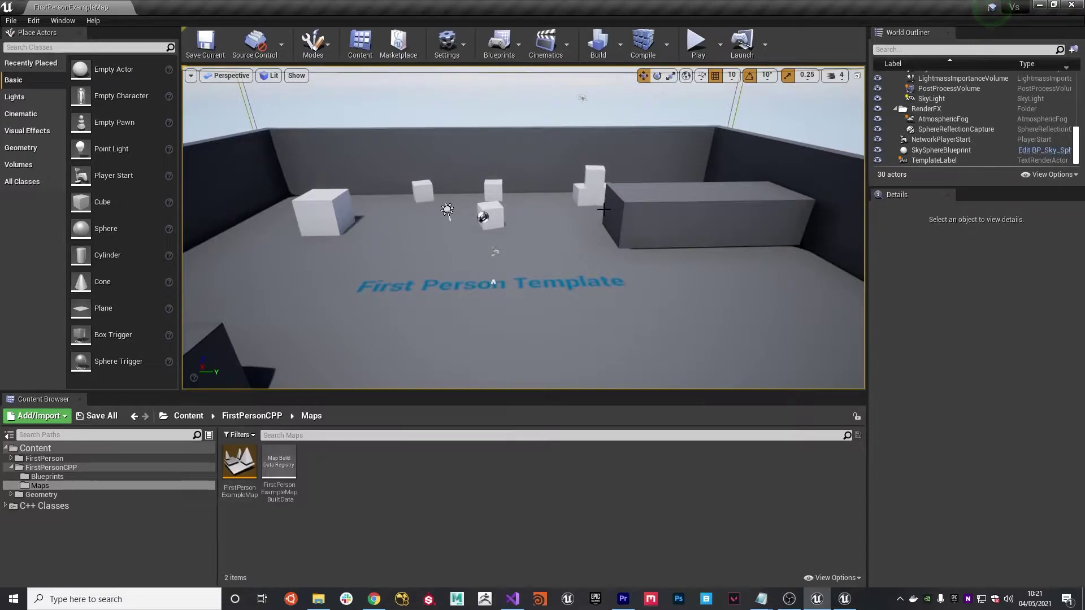
right_click_drag(589, 202, 594, 218)
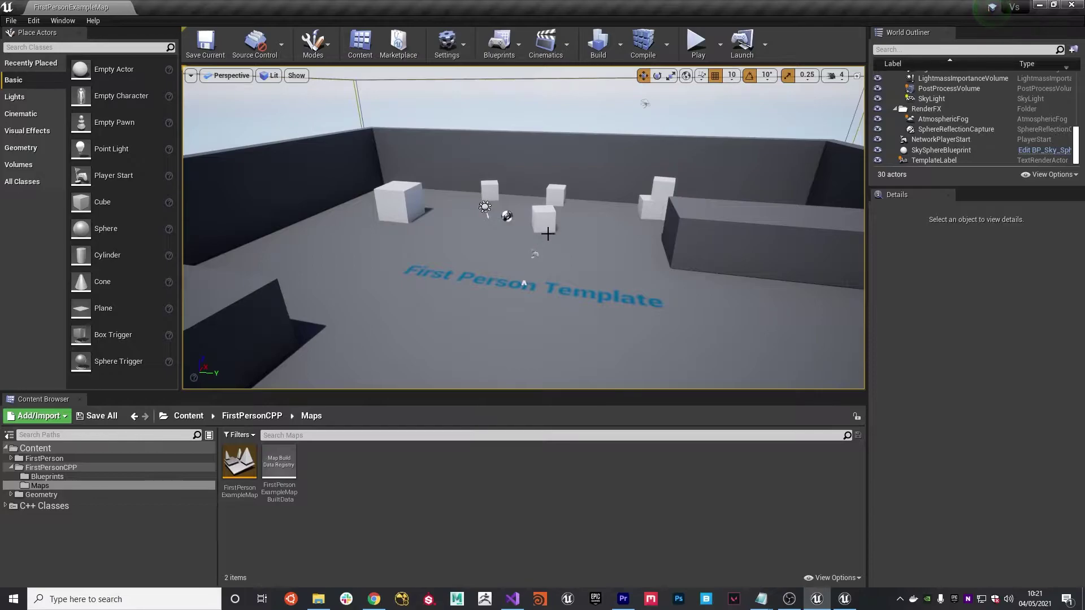
left_click(553, 255)
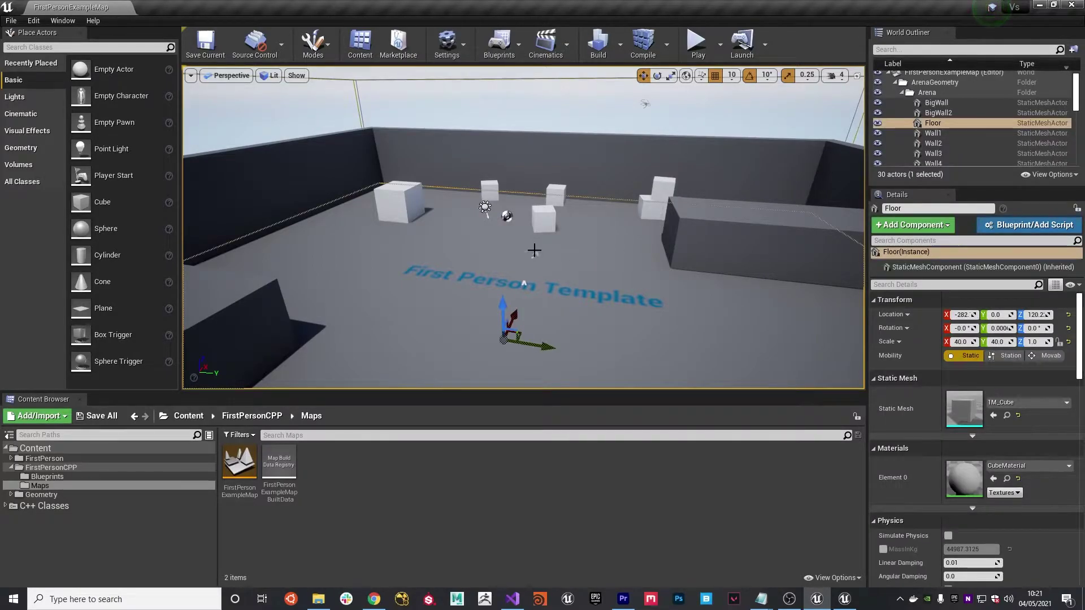
left_click(536, 254)
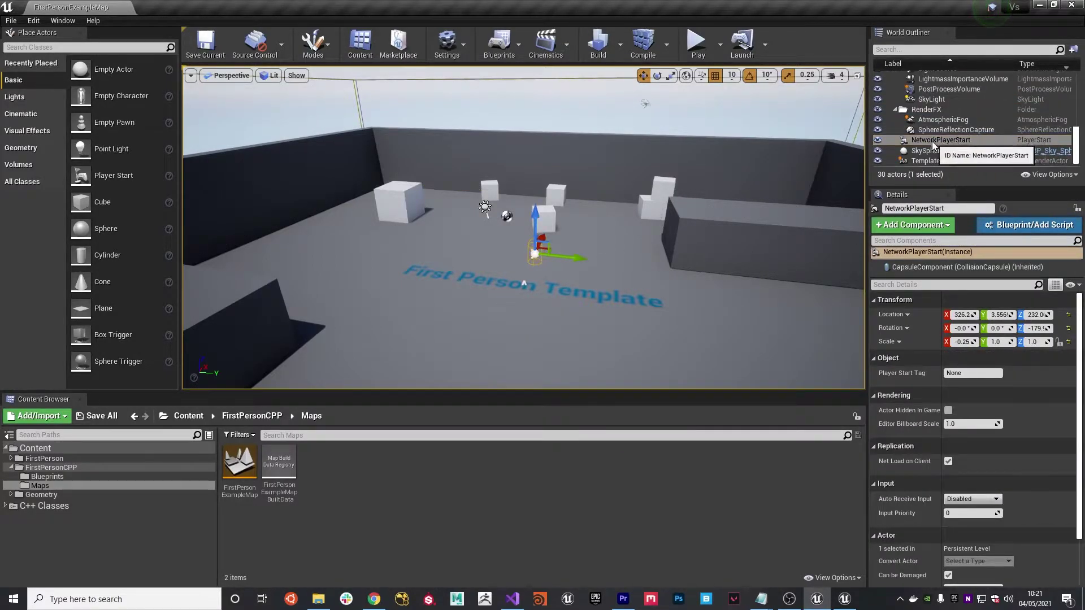
left_click(697, 41)
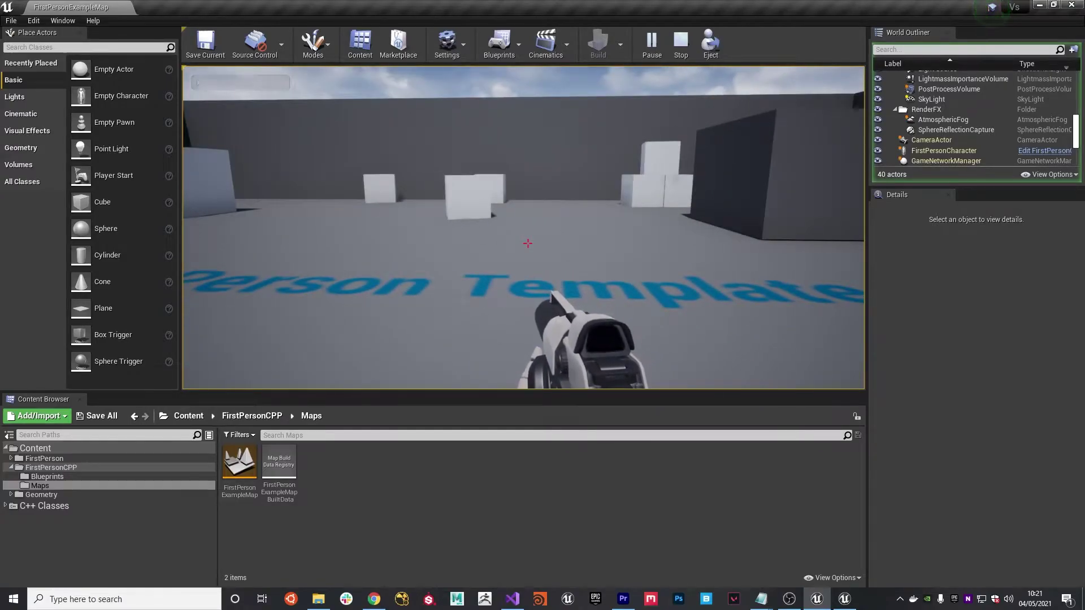
Bring the running VsServer console window to the front and move it clear of the editor's play controls.
key("alt+Tab")
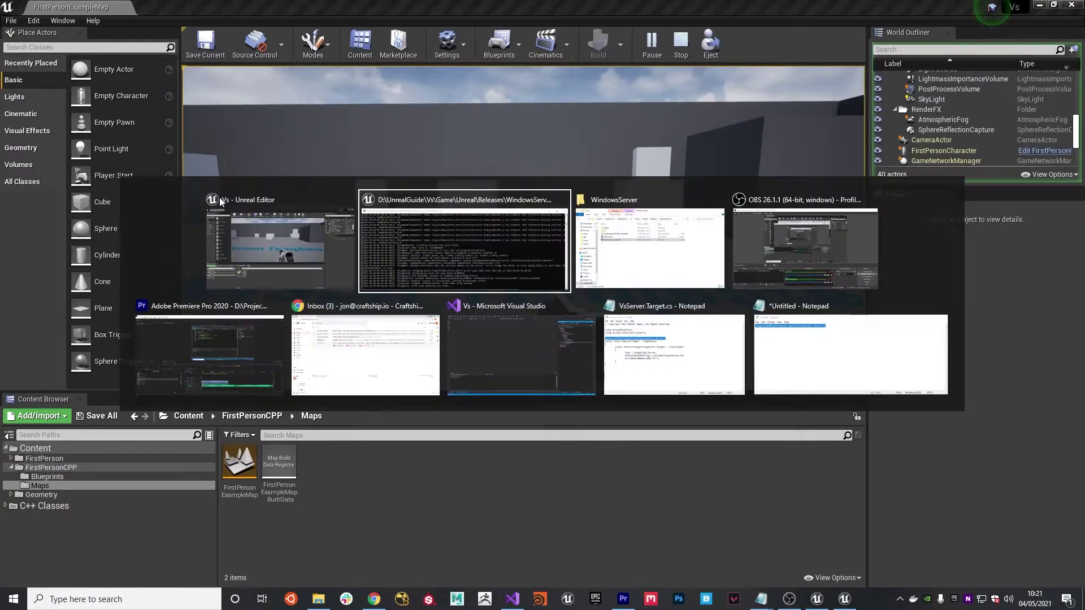
key("alt+Tab")
key("alt+Tab")
key("alt+Tab")
key("alt+Tab")
key("alt+Tab")
key("alt+Tab")
key("alt+Tab")
key("alt+Tab")
key("alt+Tab")
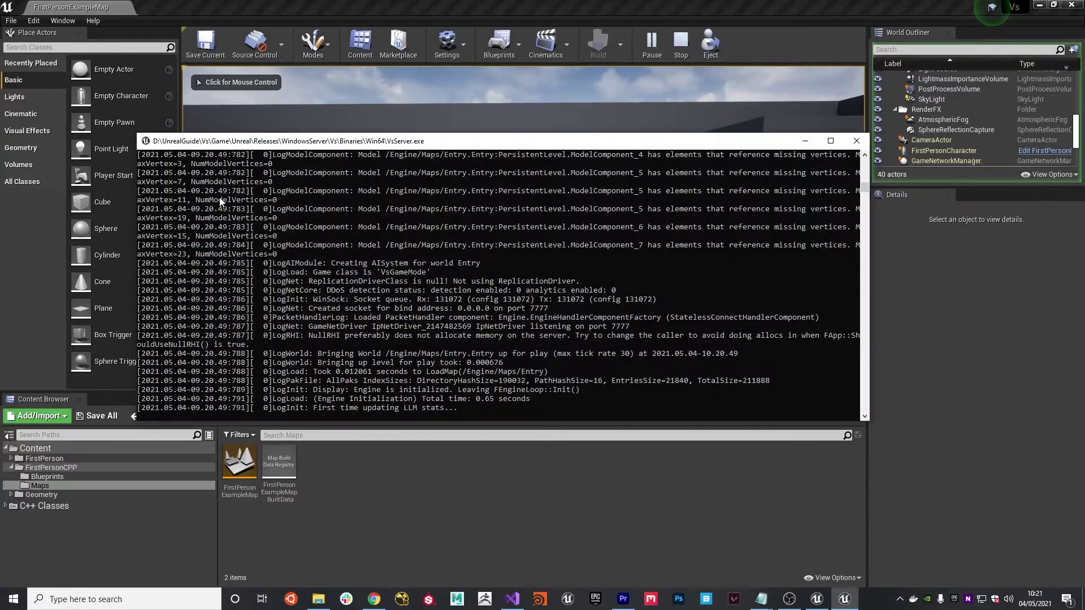
left_click_drag(360, 142, 833, 108)
Restart the play session and connect to the local server with the console command open 127.0.0.1.
left_click(688, 45)
left_click(695, 48)
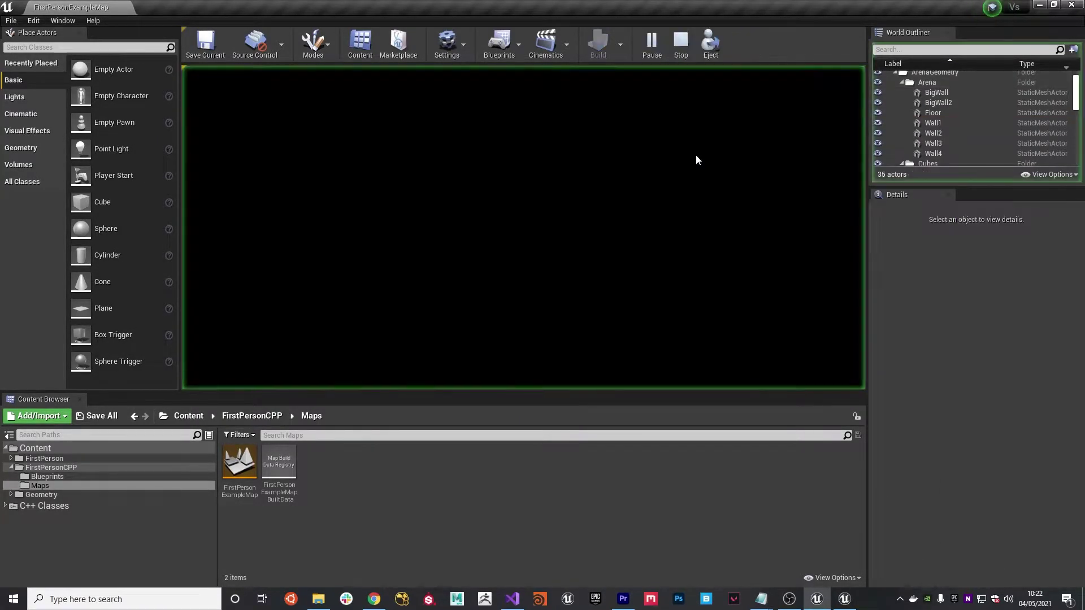
key("w")
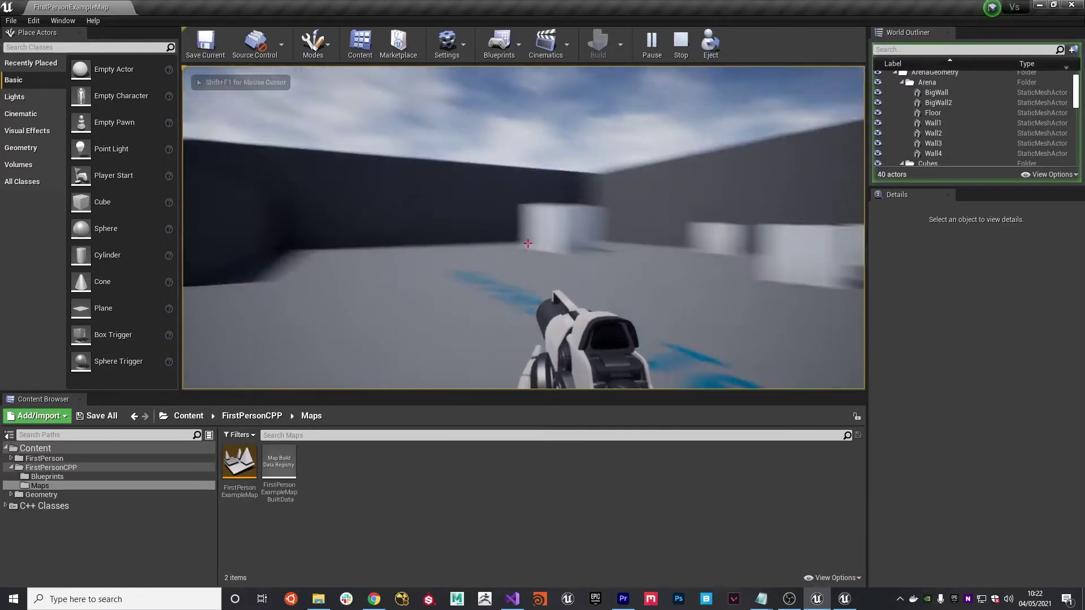
key("grave")
type("open 127.0.0.1")
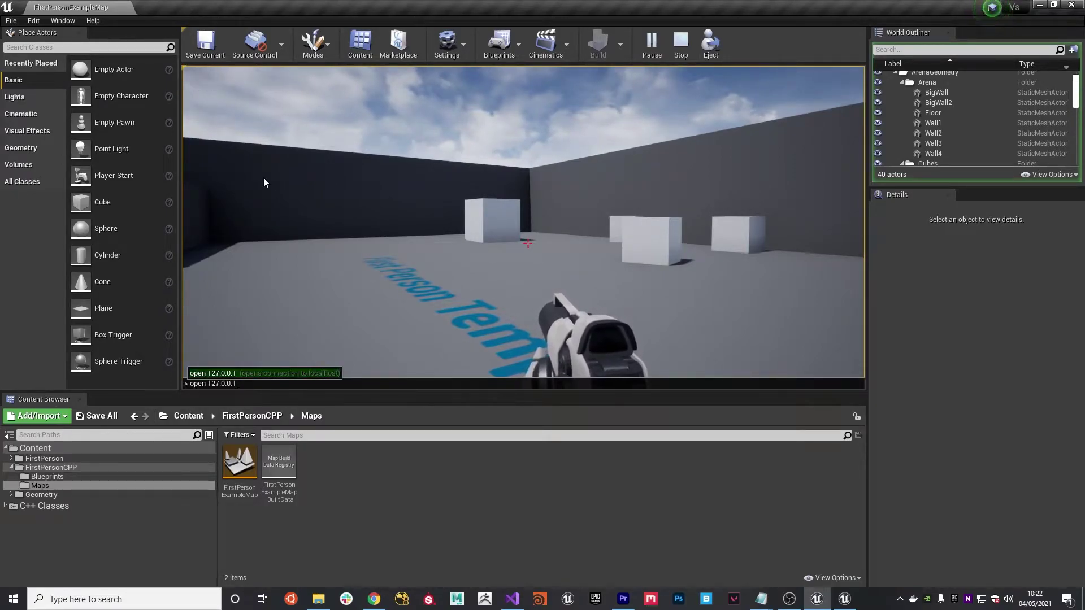
key("Return")
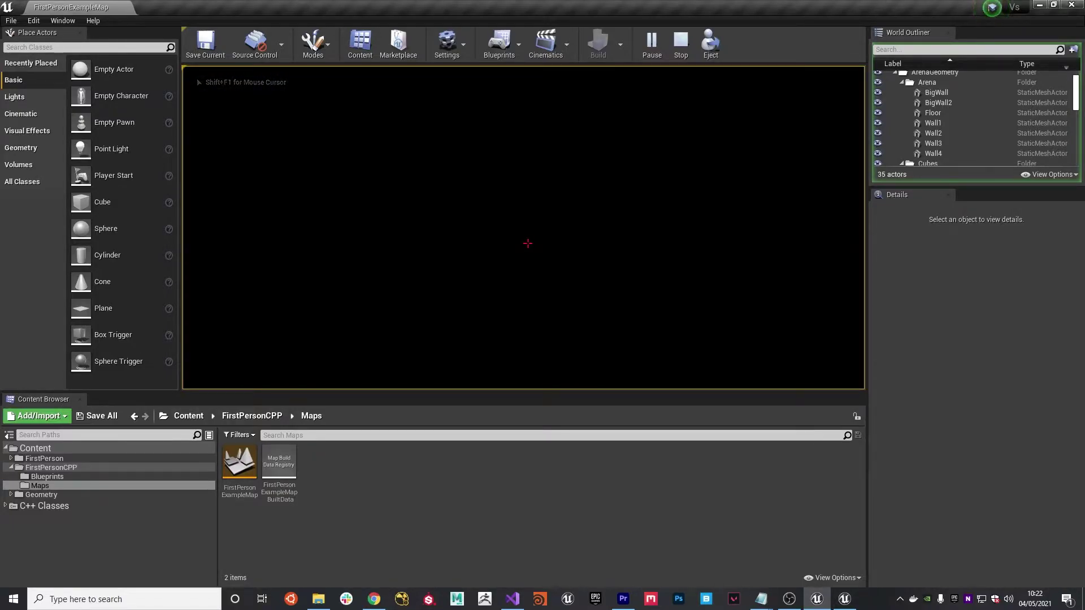
Examine the VsServer console log for the client's connection, and stop the play session in the editor.
key("super")
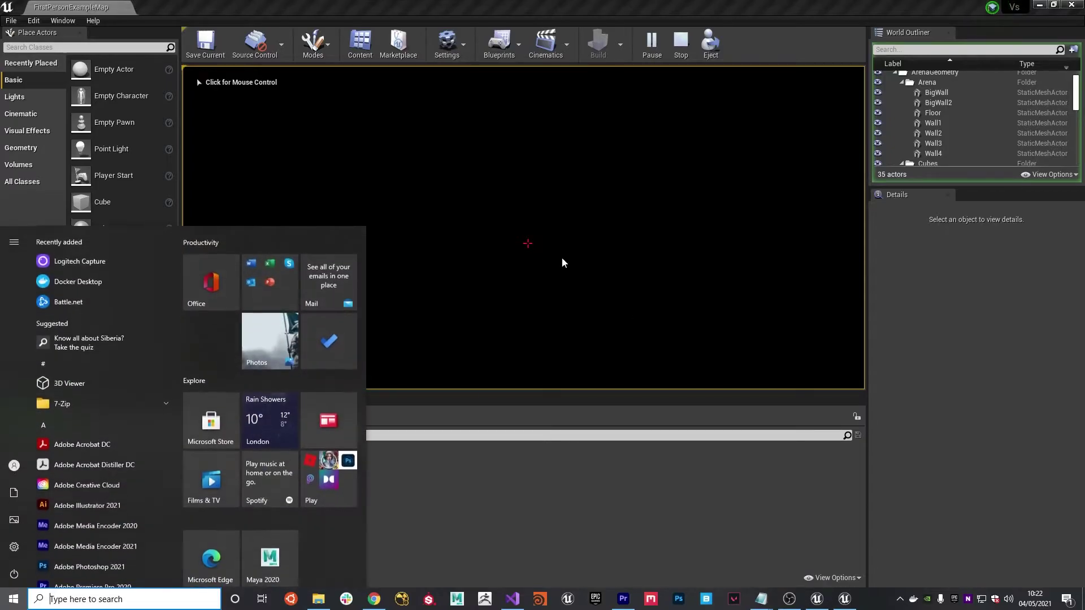
left_click(846, 600)
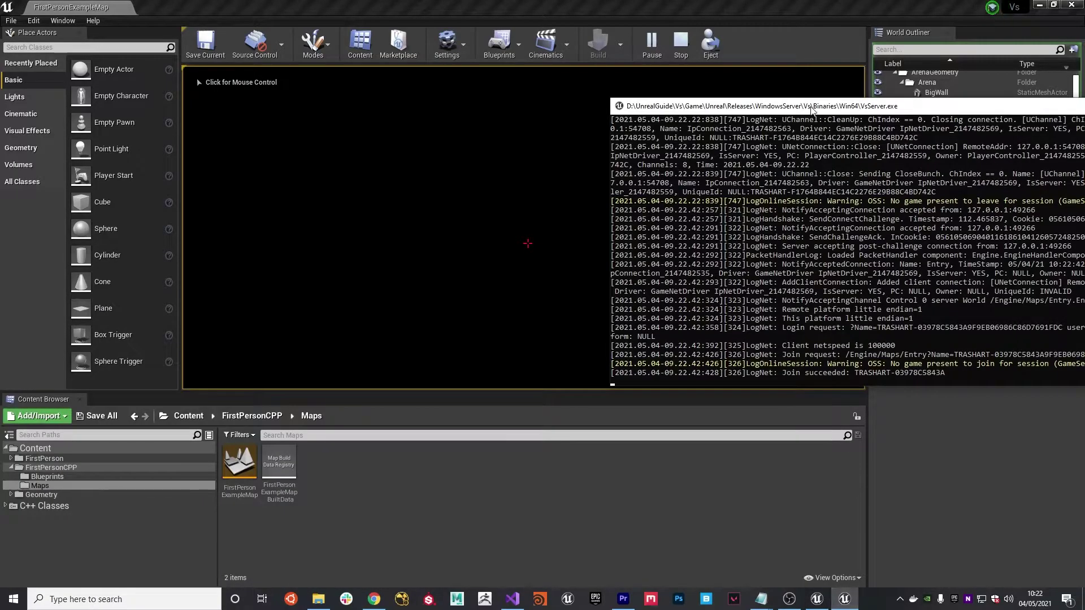
left_click_drag(810, 108, 489, 102)
left_click_drag(608, 95, 468, 99)
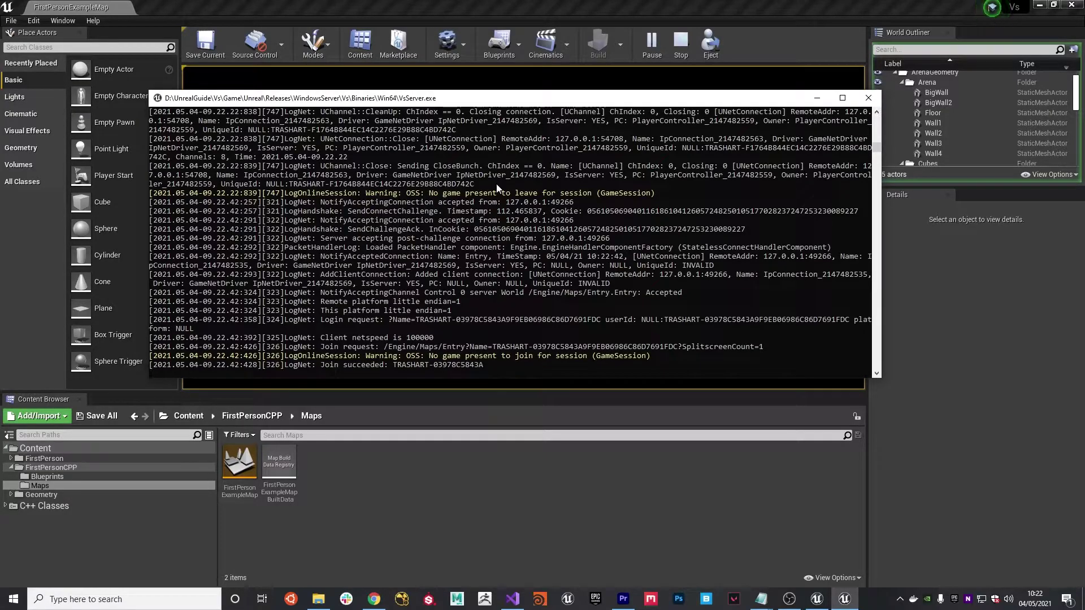
left_click(670, 19)
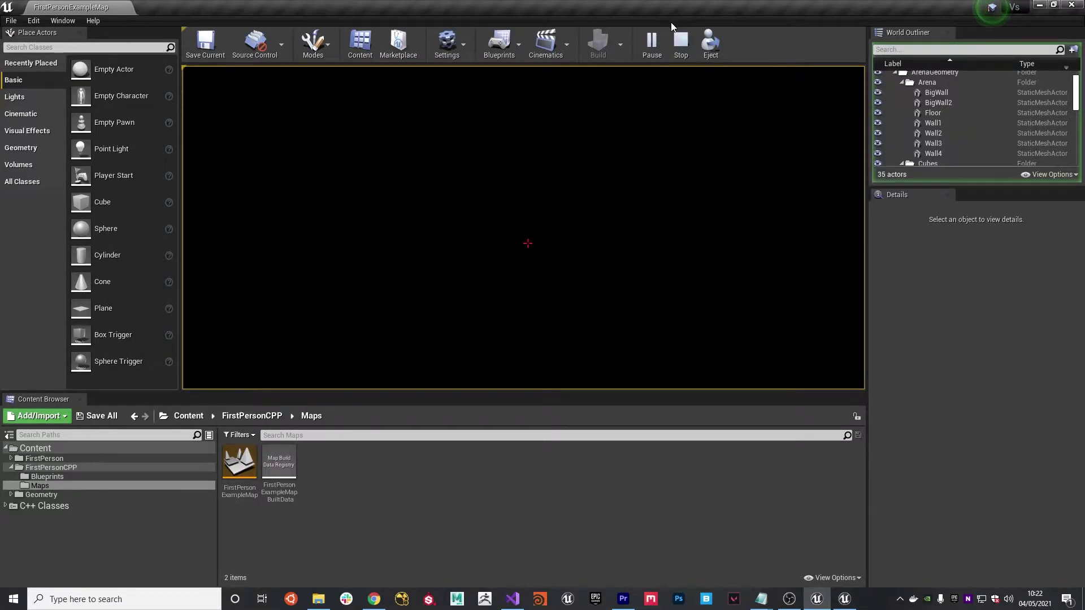
left_click(681, 52)
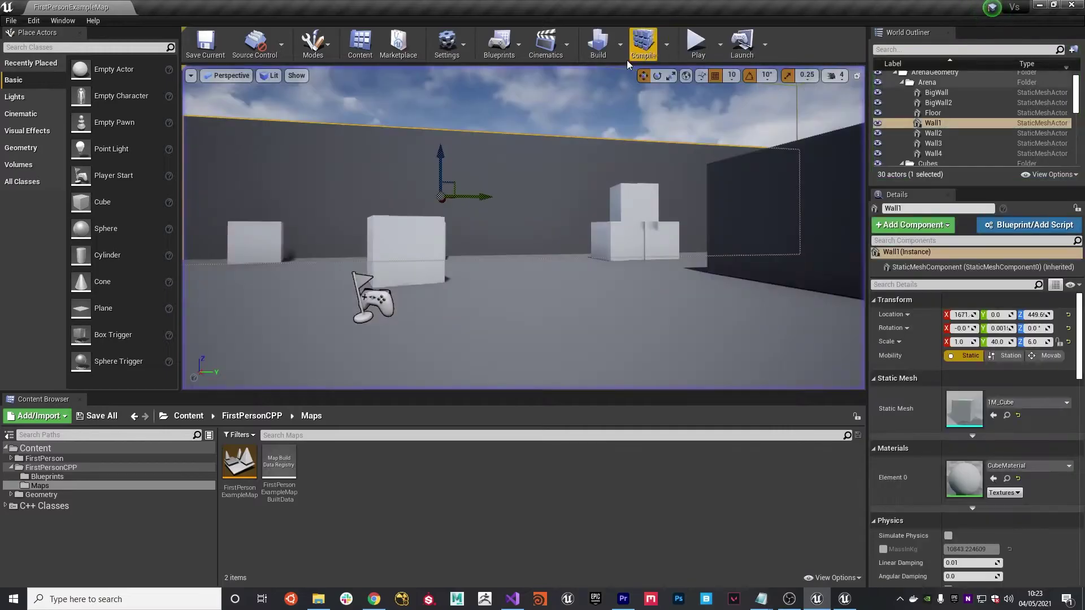
Search the project settings for Server to check the server default map, and close the settings.
left_click(33, 20)
left_click(90, 180)
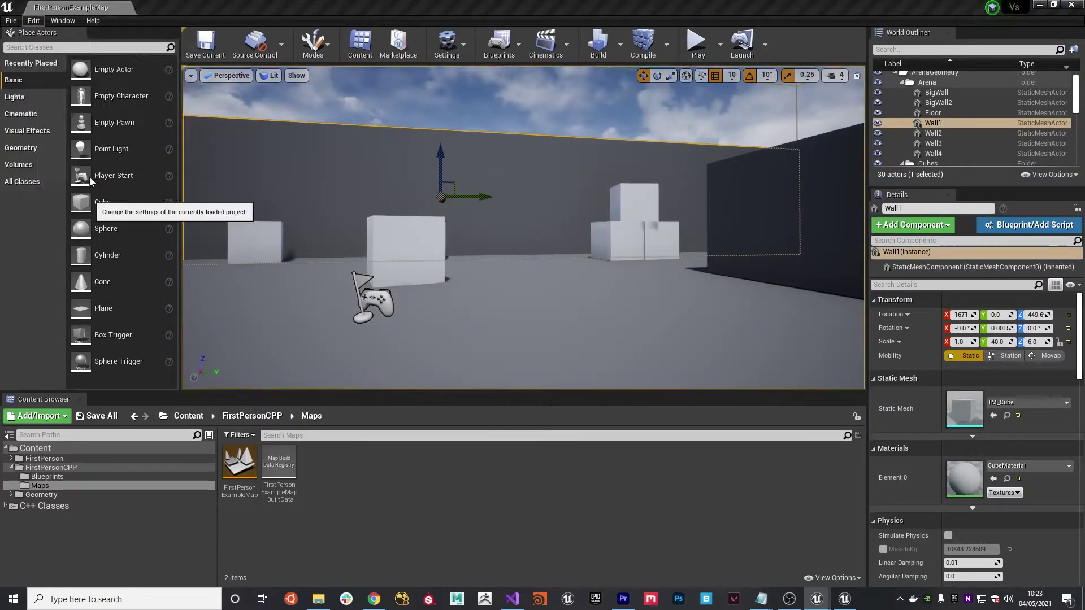
left_click_drag(455, 172, 372, 107)
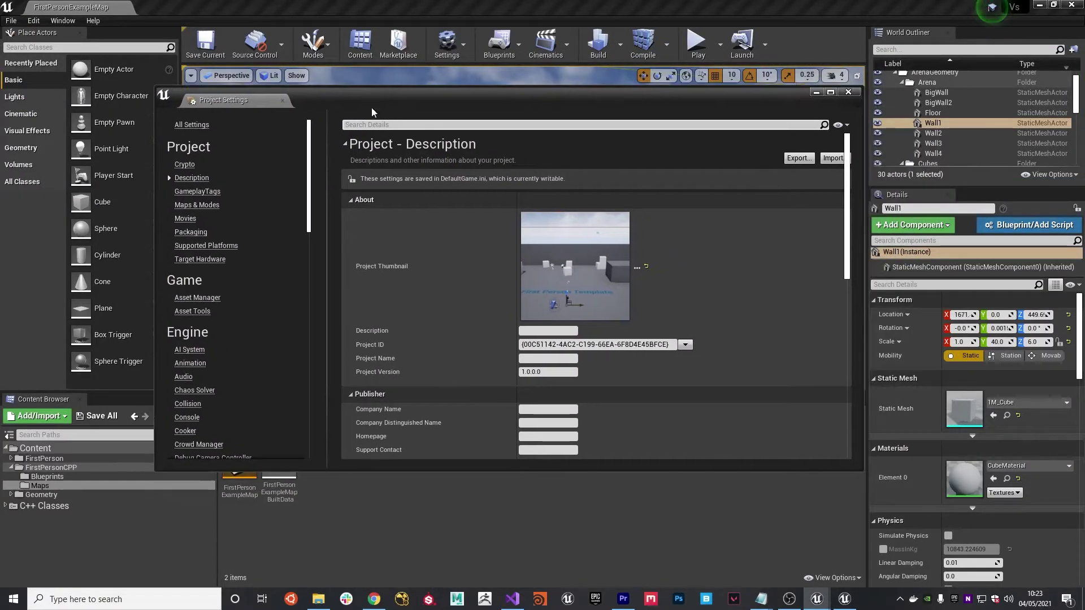
left_click(429, 127)
type("ServerM")
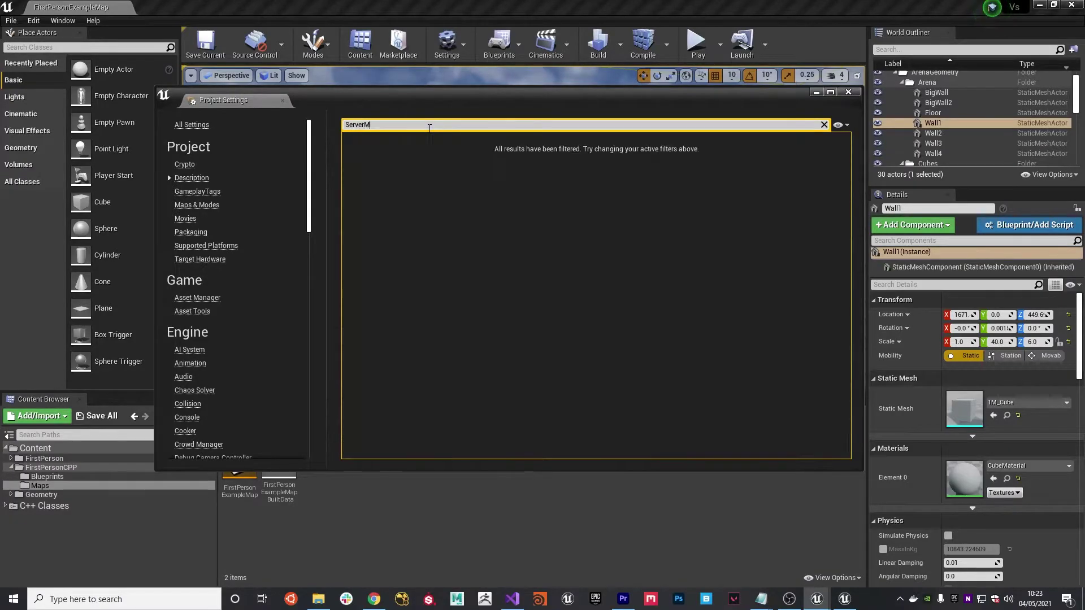
key("BackSpace")
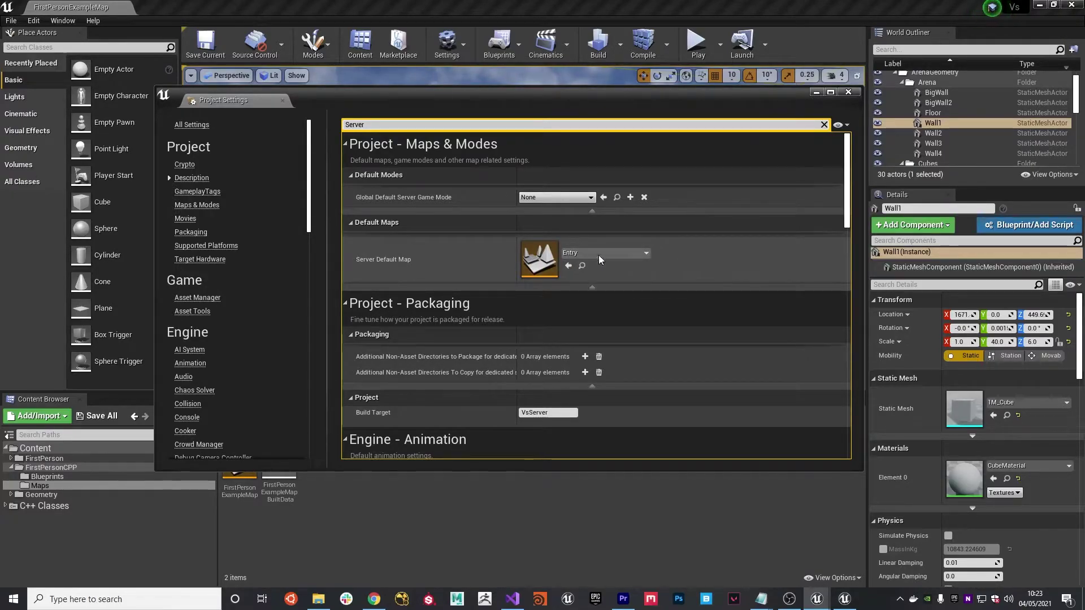
left_click(849, 92)
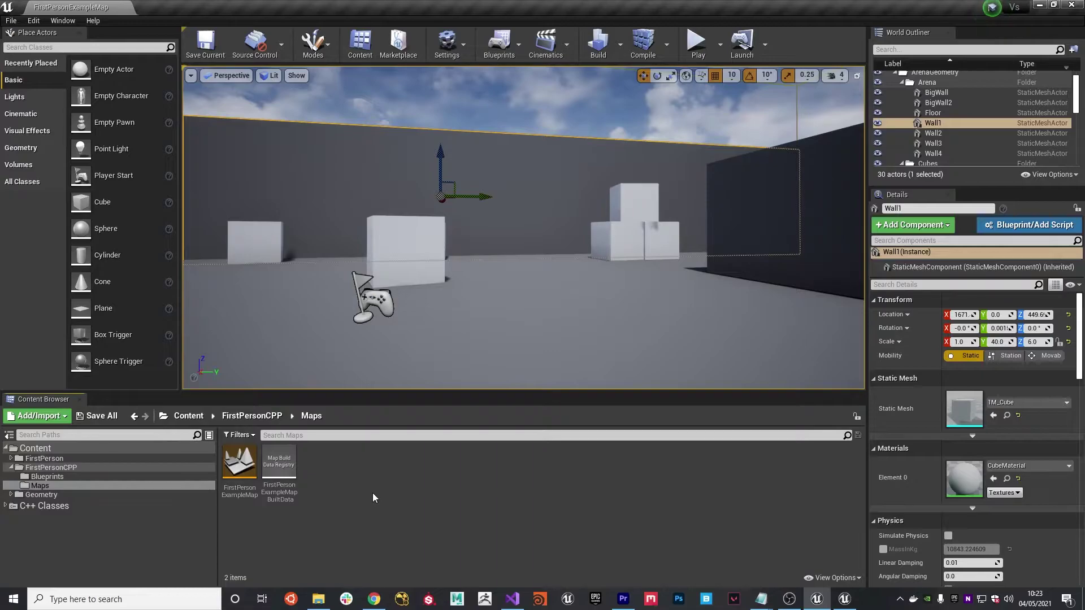
Create a new folder named Vs in the project's Content folder.
double_click(35, 467)
left_click(63, 448)
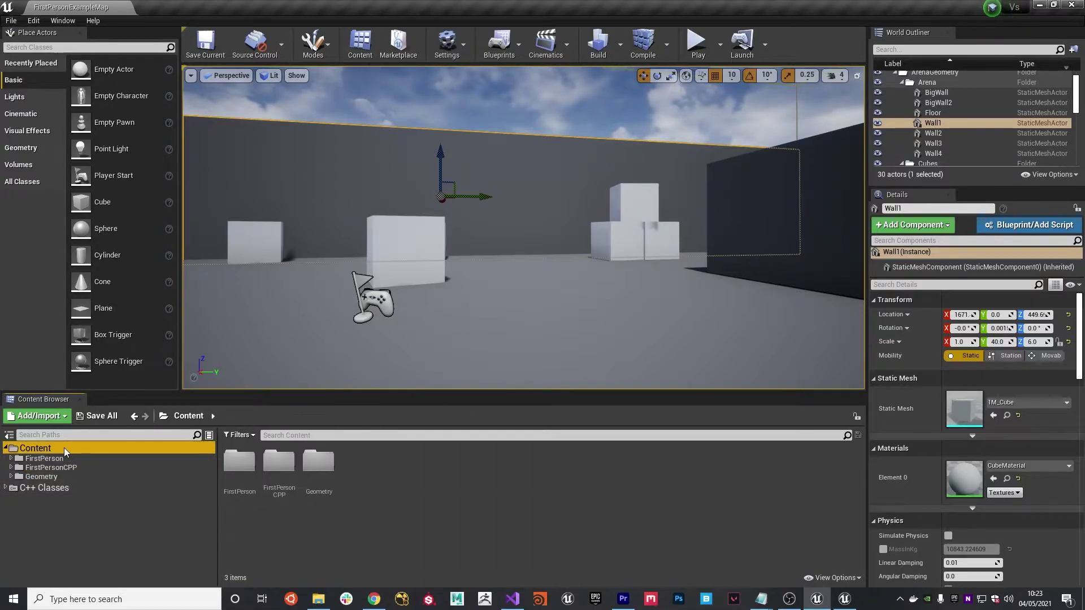
right_click(63, 448)
left_click(104, 188)
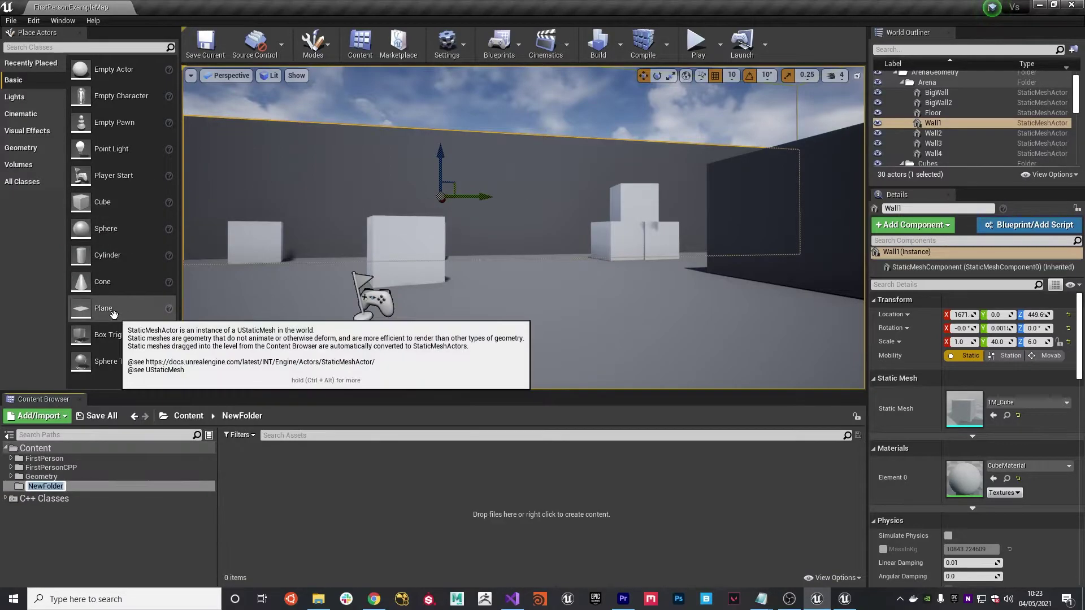
key("Return")
left_click(190, 483)
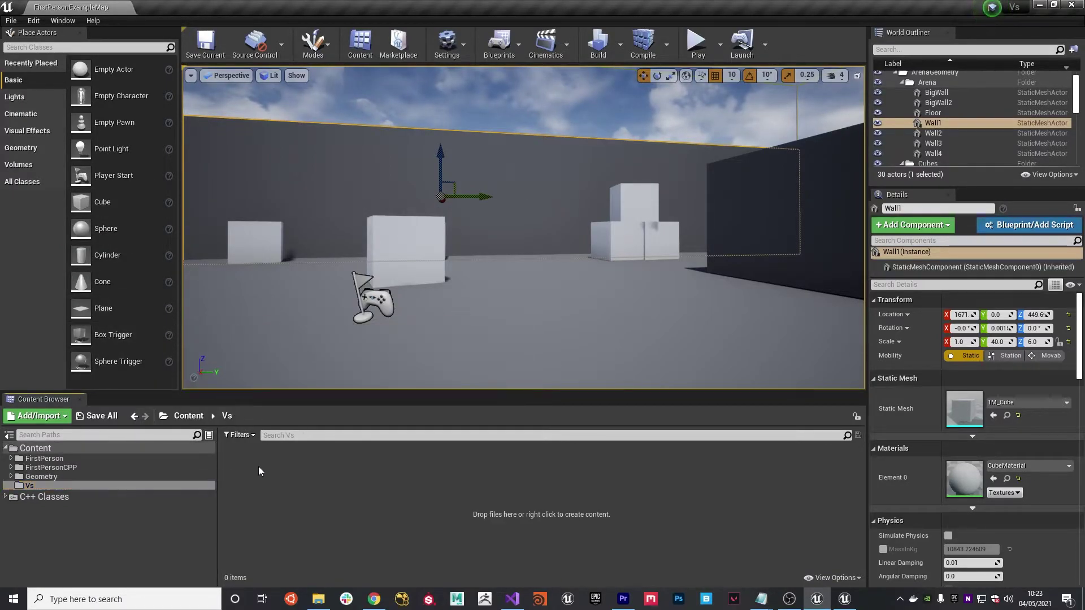
Add a subfolder named Maps inside the Vs folder.
right_click(259, 467)
left_click(308, 139)
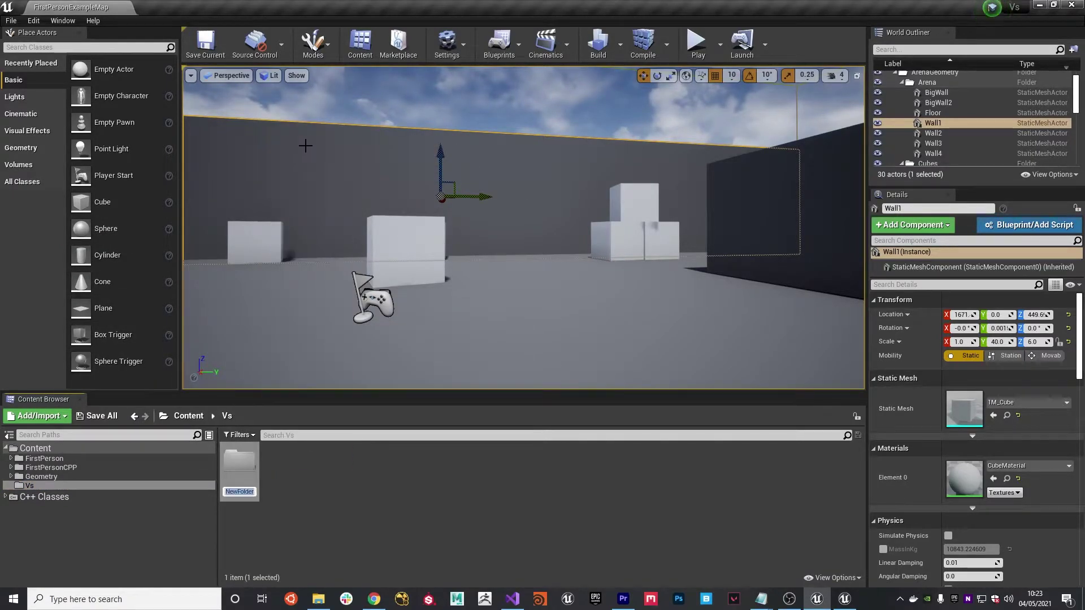
type("Maps")
key("Return")
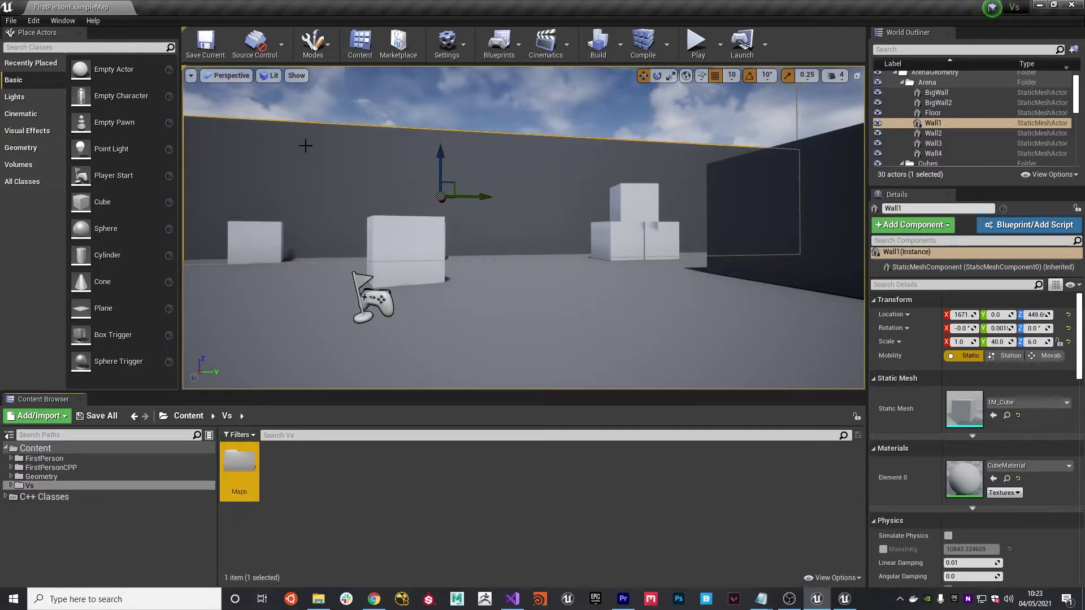
Copy FirstPersonExampleMap from the FirstPersonCPP Maps folder into the Maps folder under Vs.
left_click(51, 468)
double_click(268, 459)
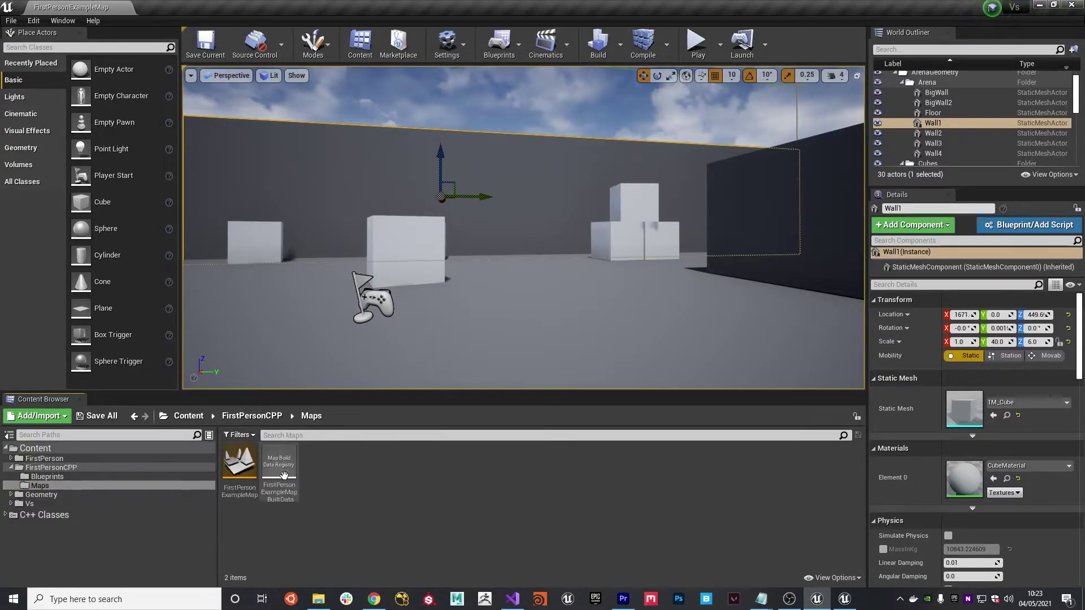
left_click(253, 459)
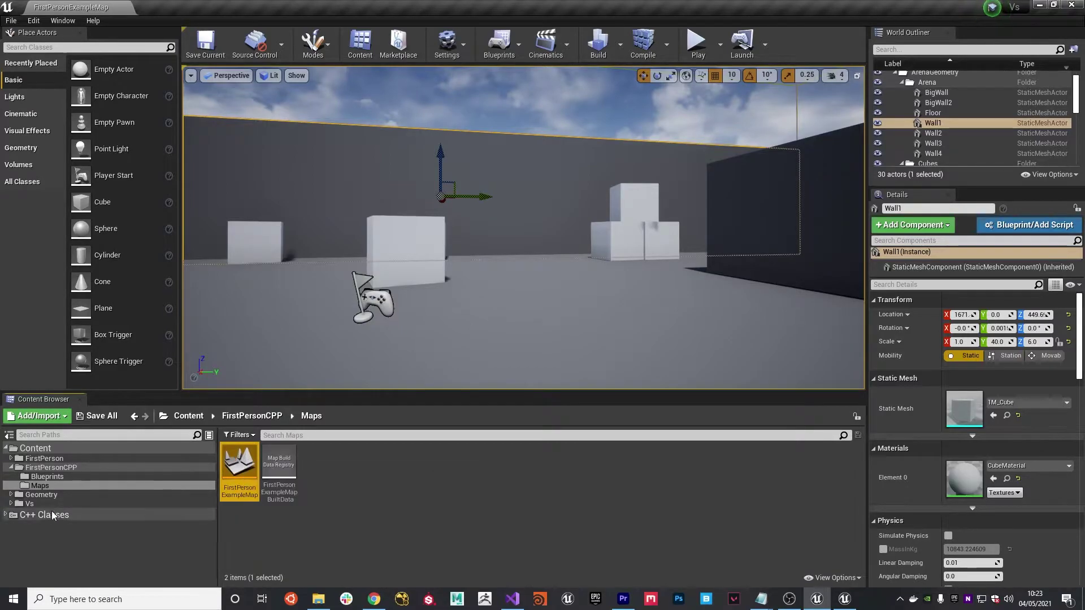
left_click(31, 504)
double_click(239, 466)
key("ctrl+v")
Rename the copied FirstPersonExampleMap in the Vs Maps folder to ClientMap.
right_click(240, 465)
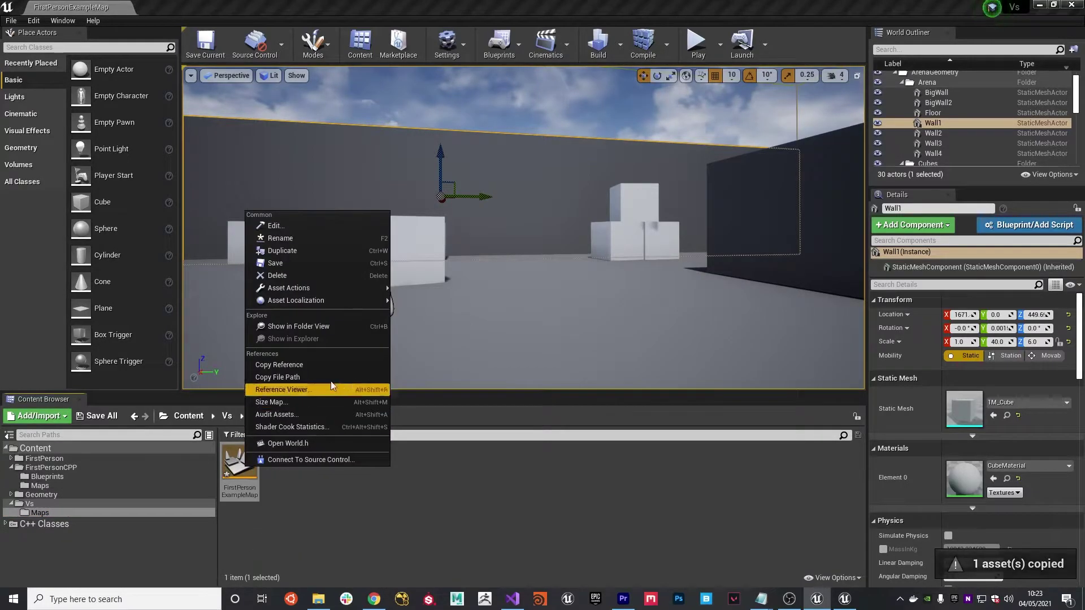
left_click(307, 238)
type("ClientMap")
key("Return")
Duplicate ClientMap in the same folder and name the copy ServerMap.
right_click(254, 464)
left_click(351, 243)
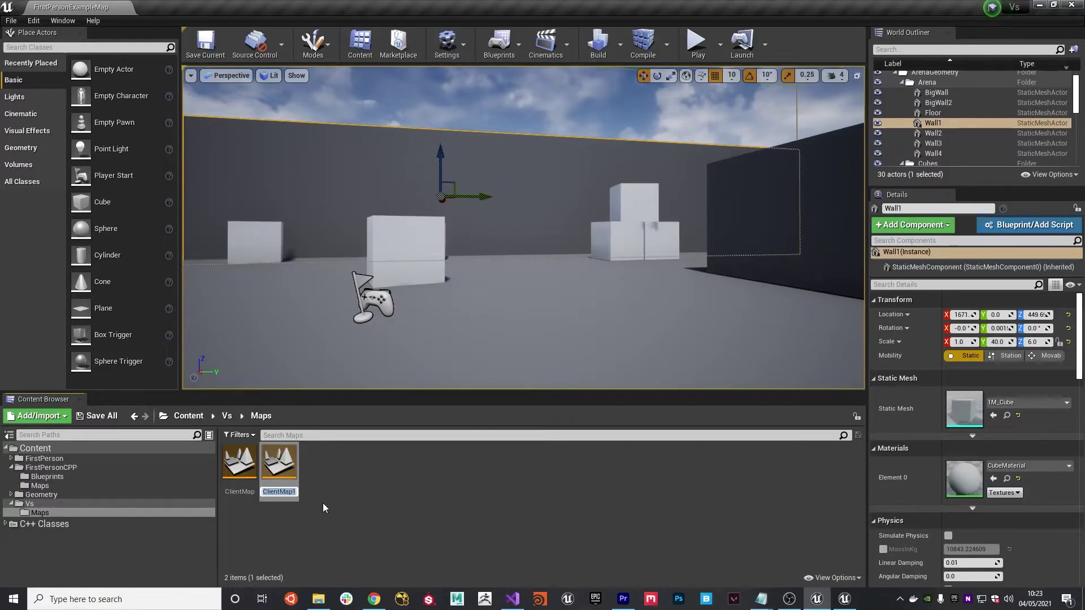
type("ServerMap")
key("Return")
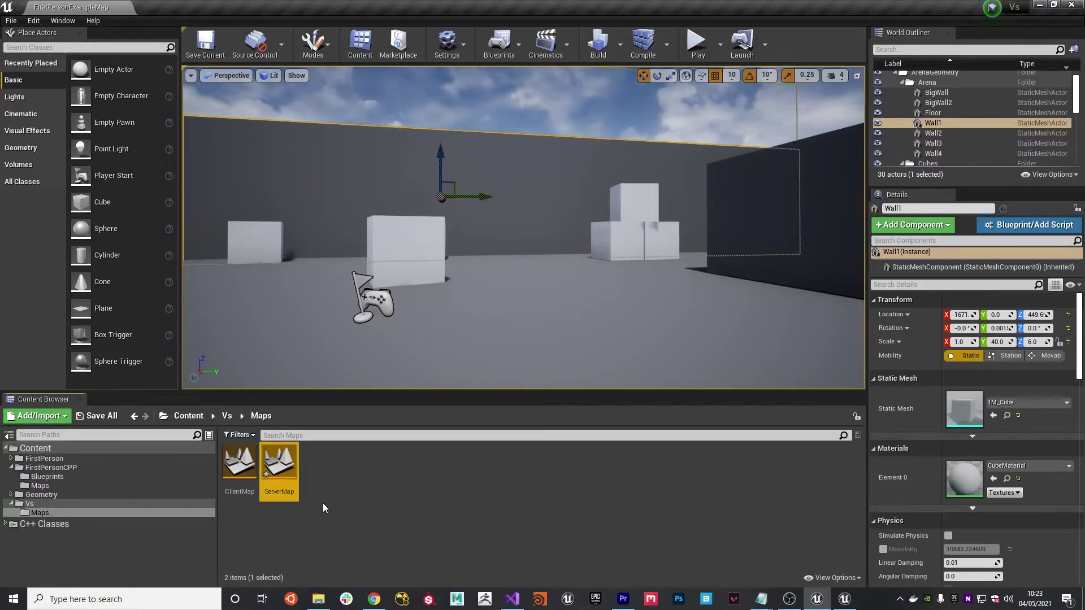
Open the ServerMap level, change its floor label text to Server Map, and save the level.
double_click(280, 463)
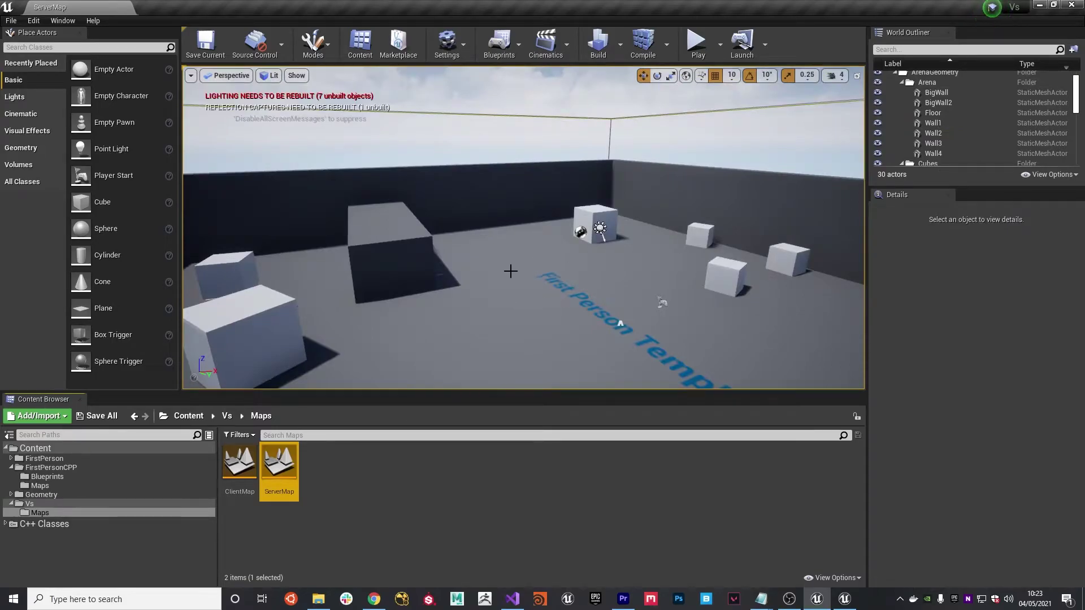
right_click_drag(511, 273, 516, 224)
left_click(532, 185)
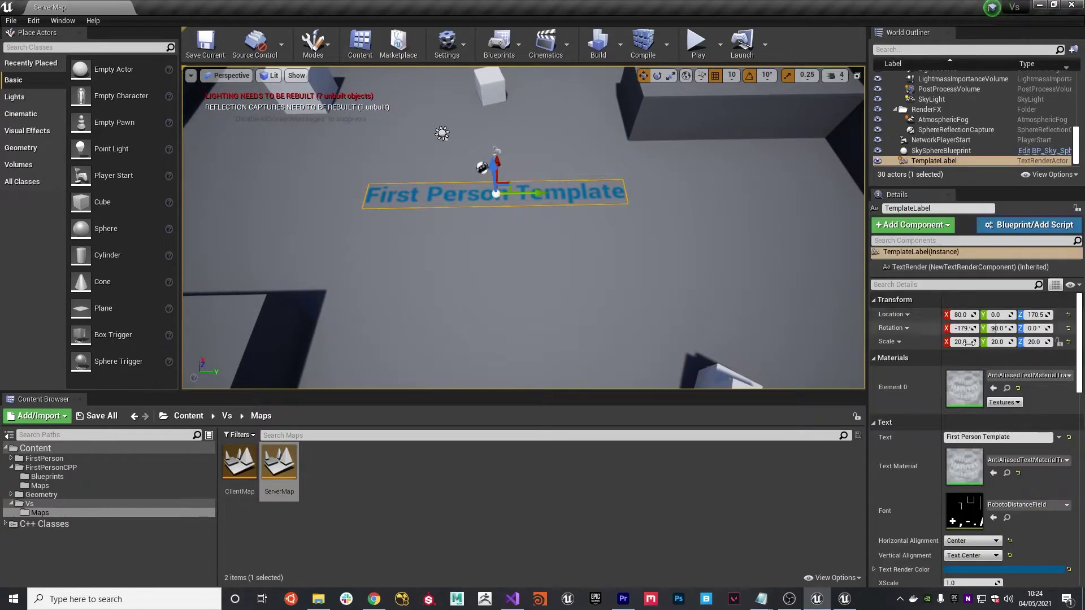
left_click(984, 437)
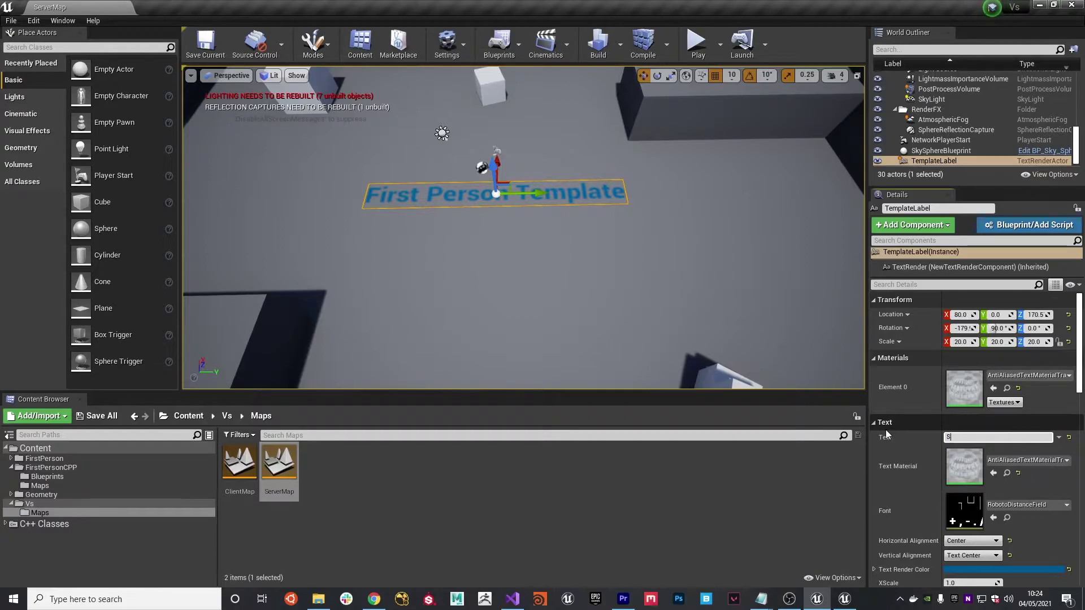
type("Server Map")
key("Return")
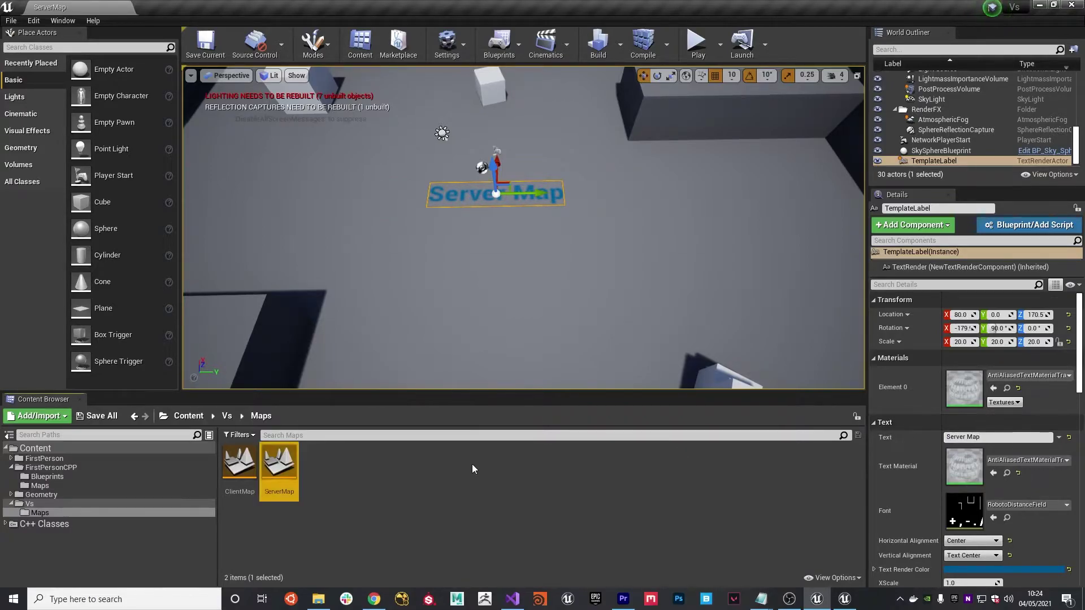
left_click(446, 472)
Open the ClientMap level, change its floor label text to Client Map, and save the level.
double_click(232, 469)
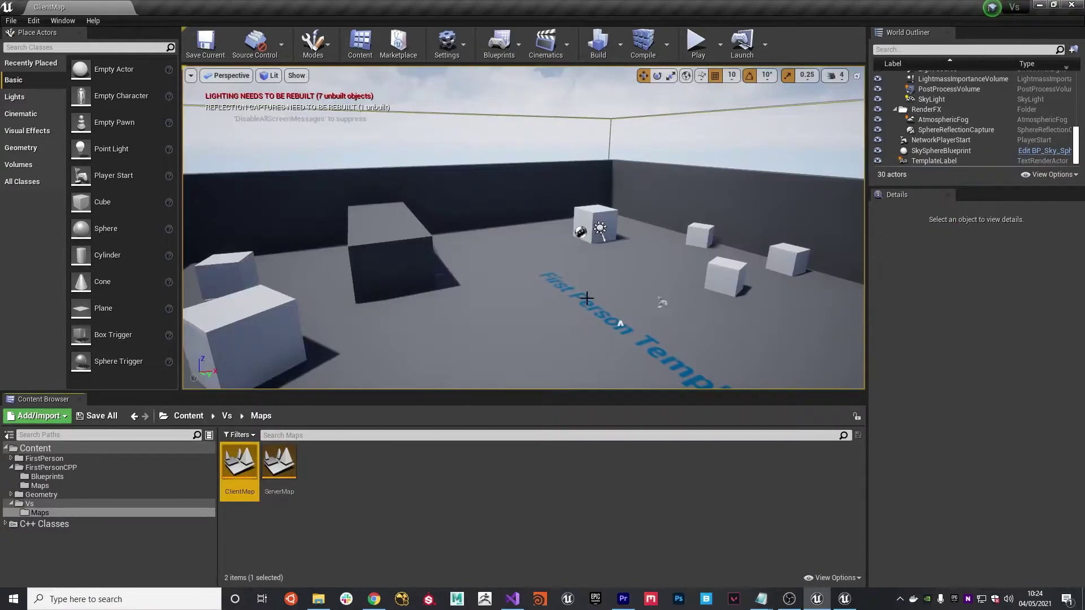
left_click(482, 192)
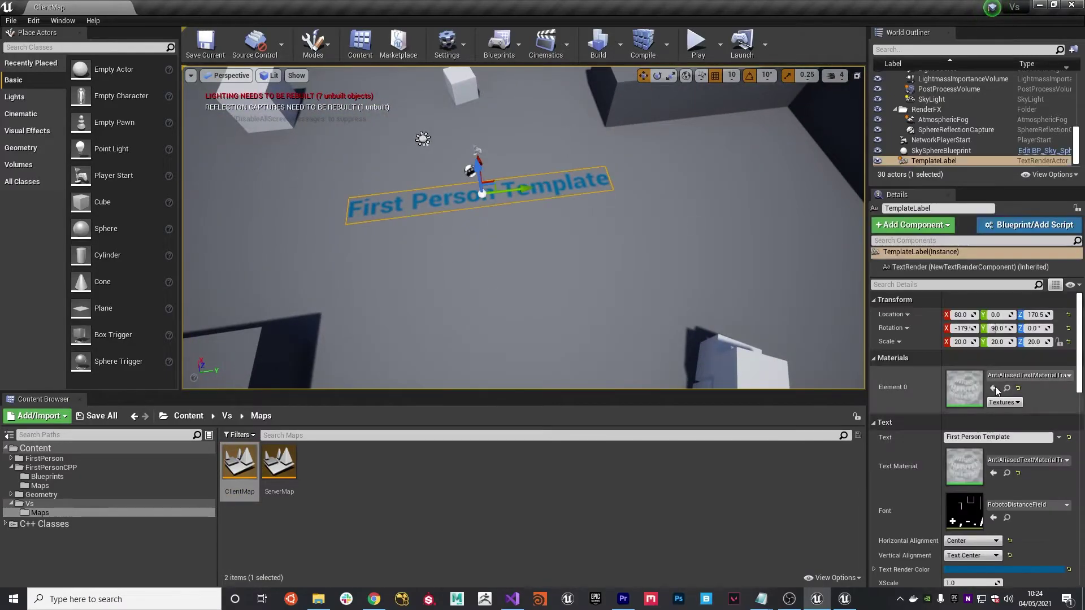
left_click(983, 437)
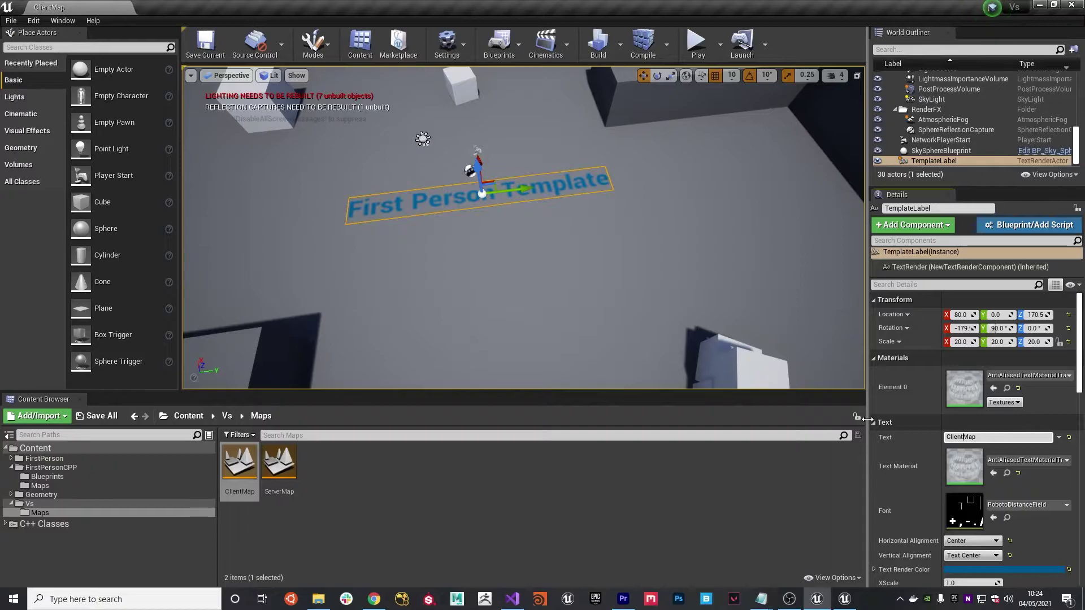
key("Return")
left_click(852, 421)
right_click_drag(508, 224, 509, 209)
Search the project settings for Server and set the Server Default Map to ServerMap.
left_click(11, 20)
mouse_move(34, 21)
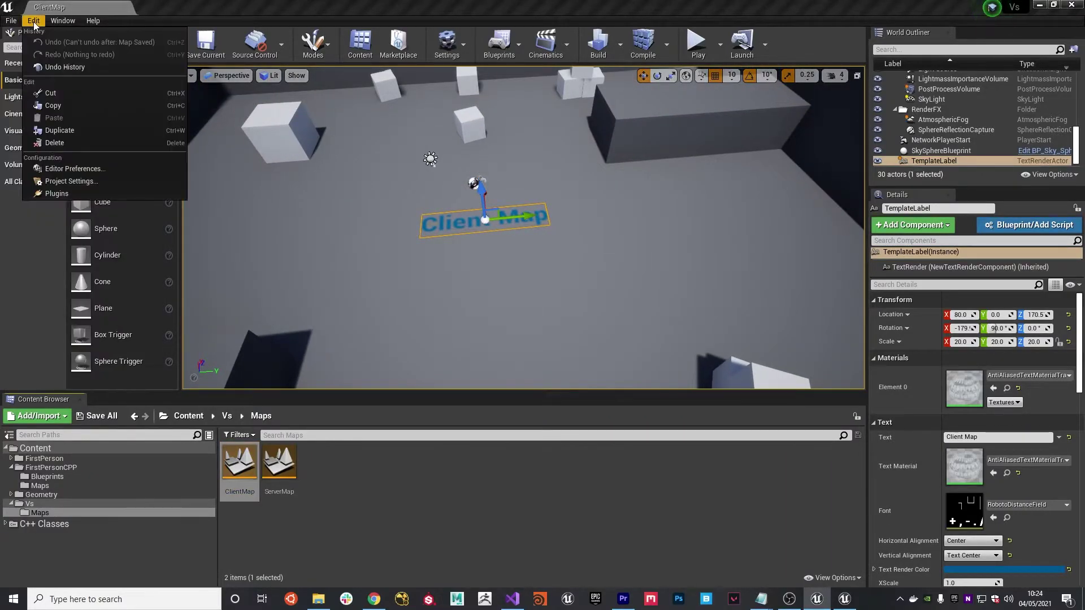
left_click(79, 184)
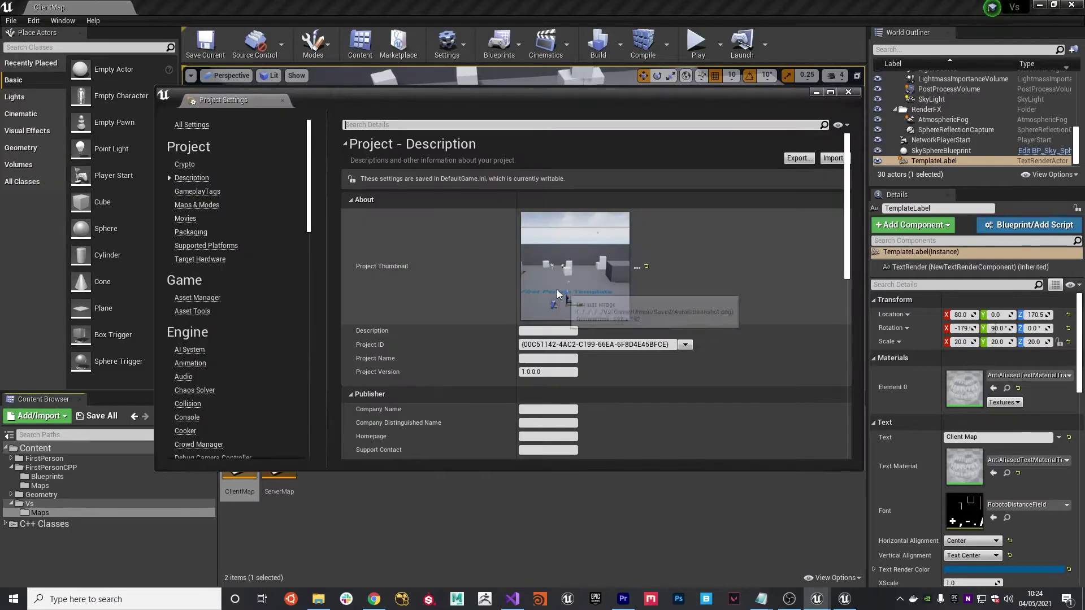
left_click(416, 125)
type("Server")
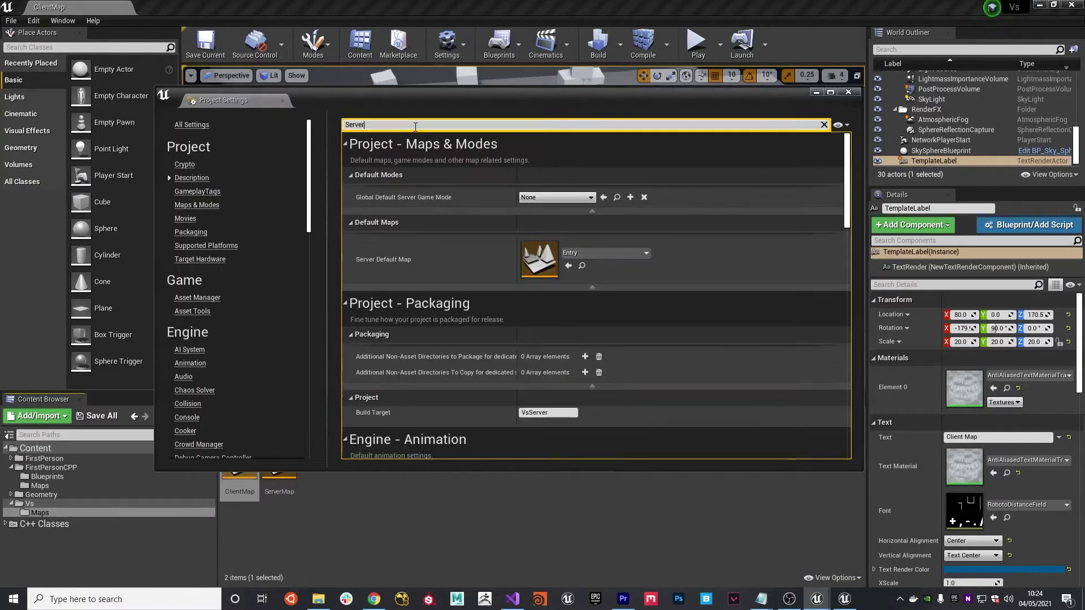
left_click(622, 249)
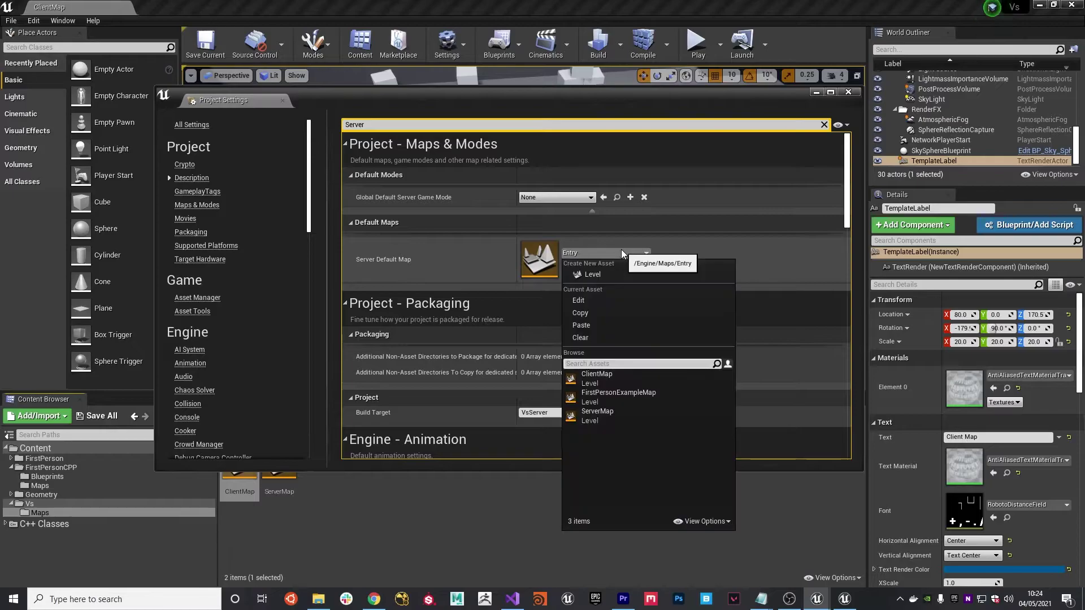
left_click(612, 416)
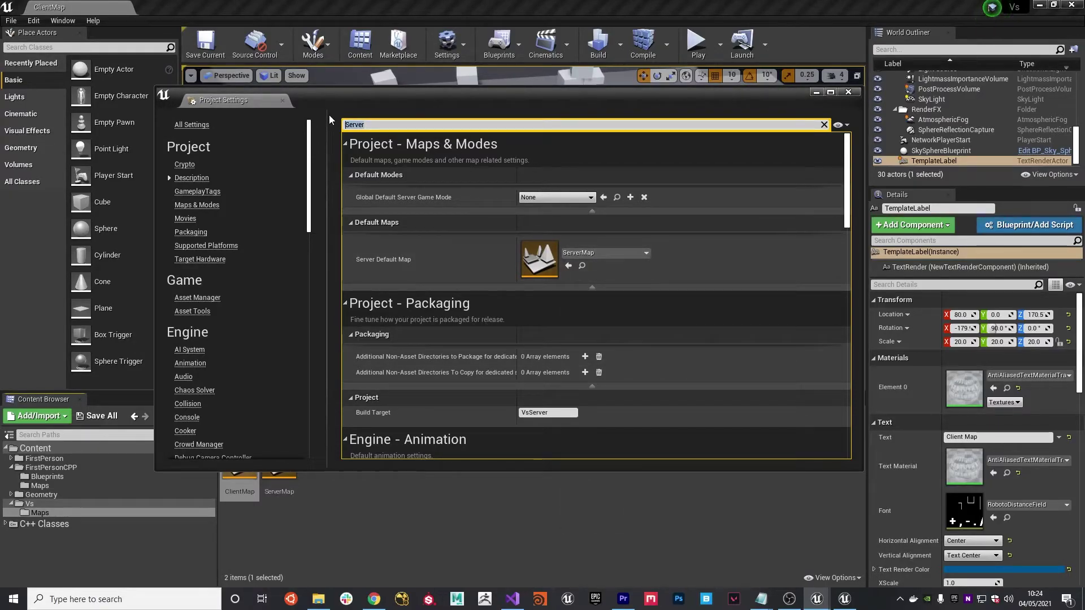
Set both the Game Default Map and the Editor Startup Map to ClientMap, and close the project settings.
type("Maps")
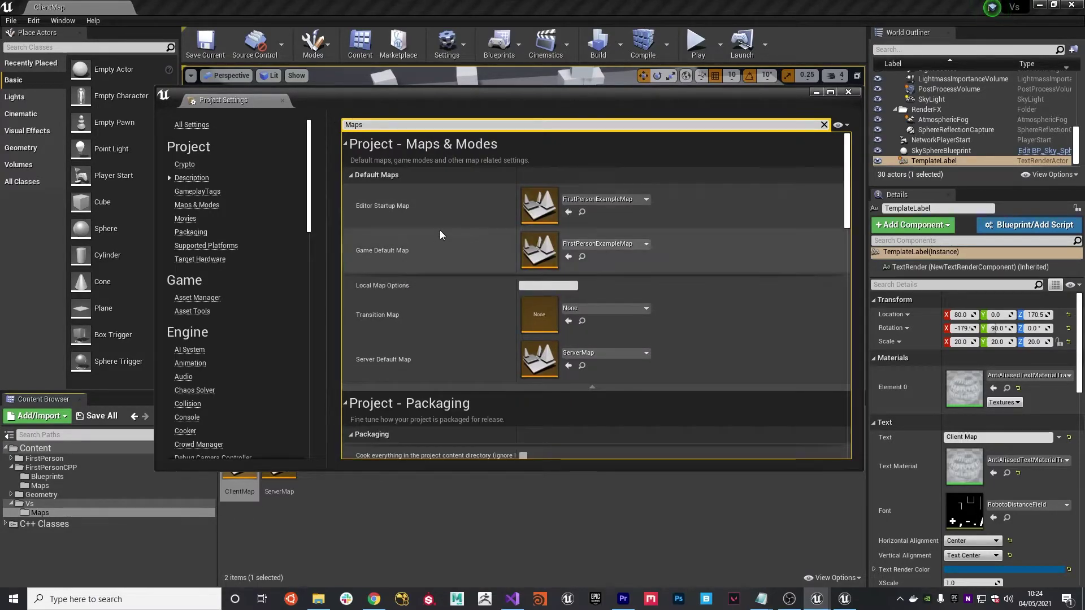
left_click(608, 245)
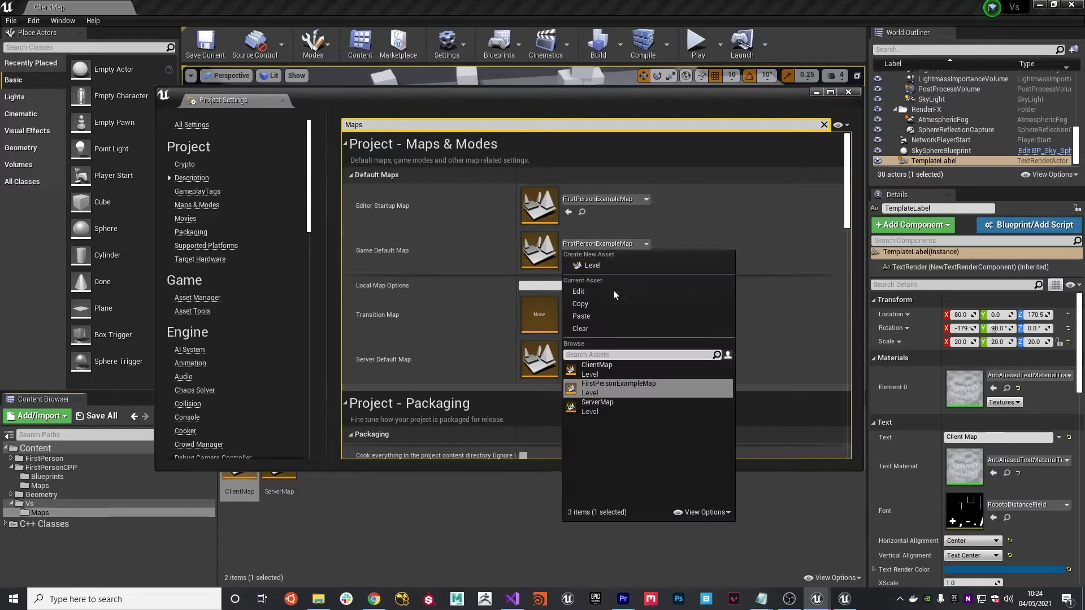
left_click(615, 368)
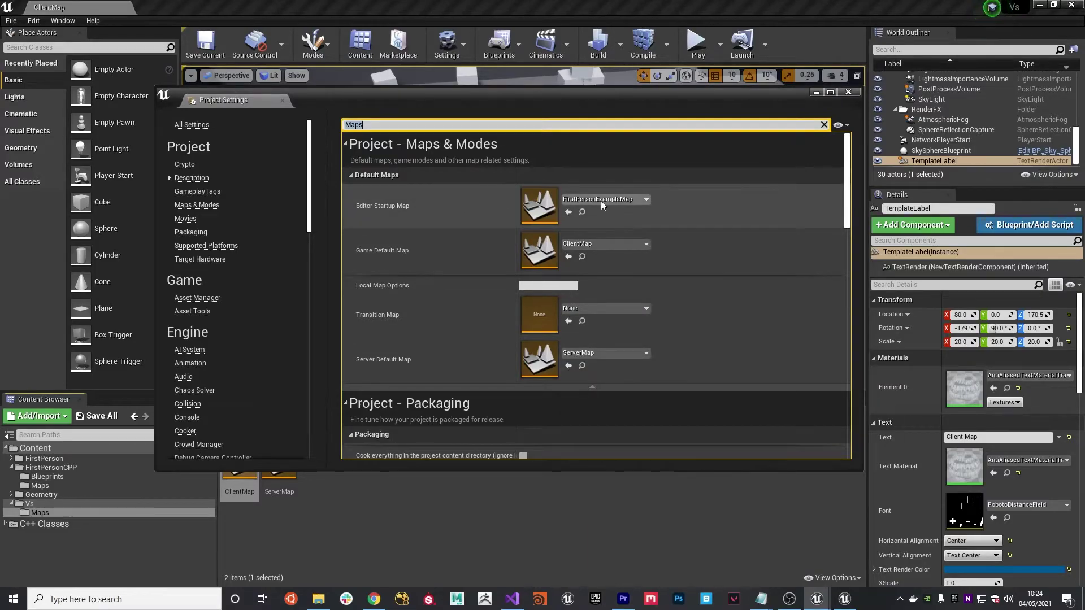
left_click(611, 202)
left_click(599, 327)
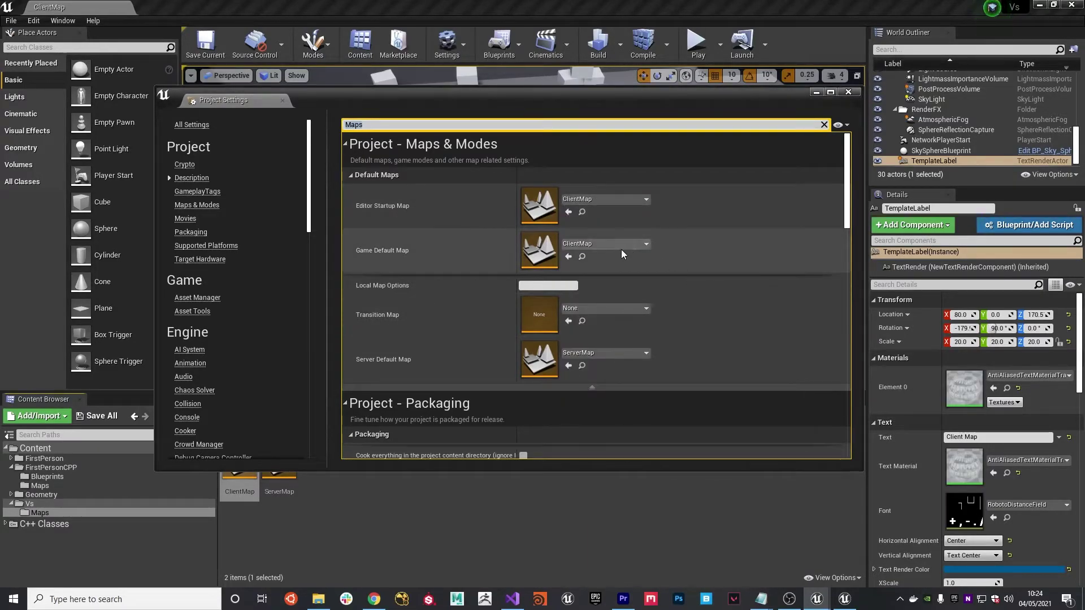
key("BackSpace")
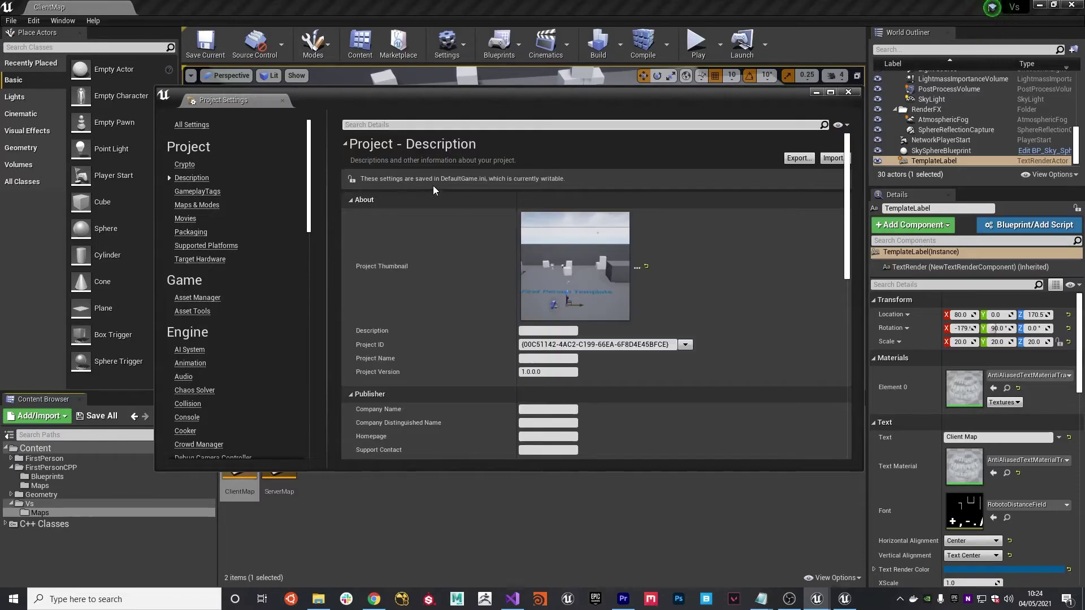
left_click(848, 92)
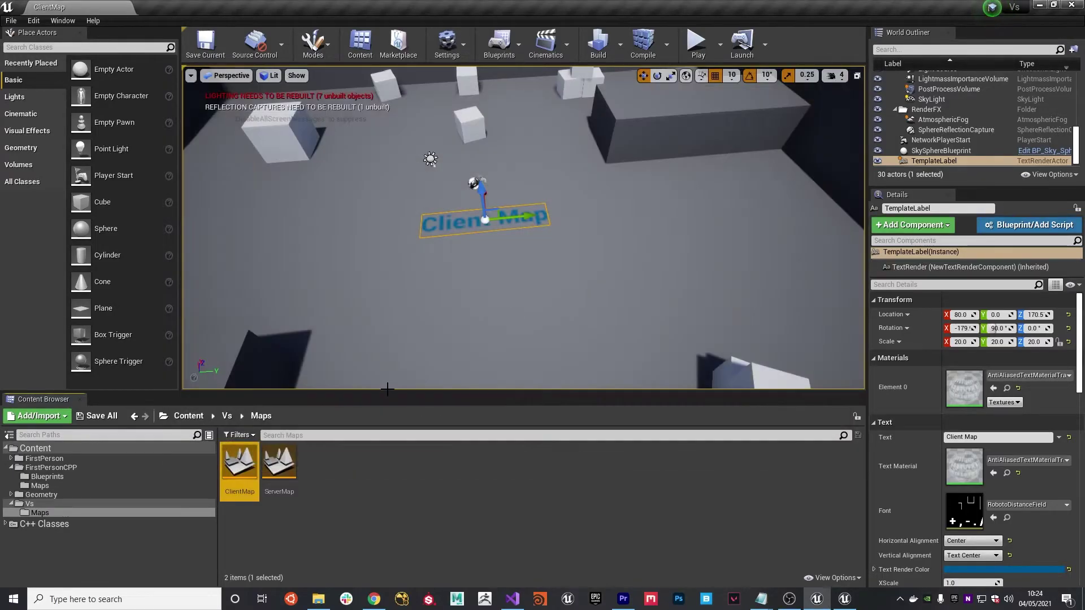
Play the ClientMap level in the editor, walk around the floor label to check it, and stop playing.
left_click(697, 42)
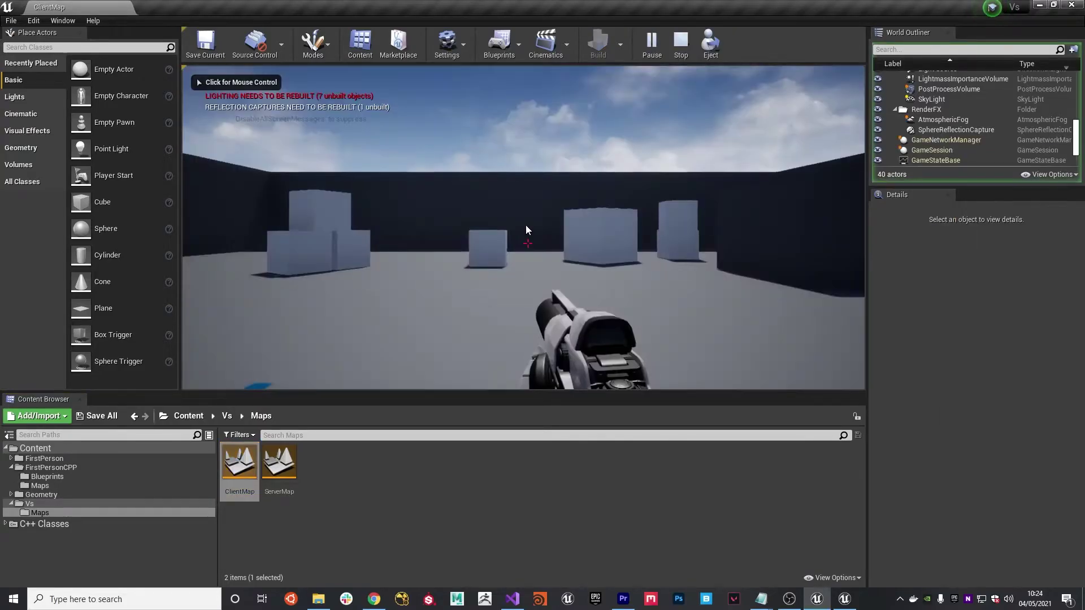
key("w")
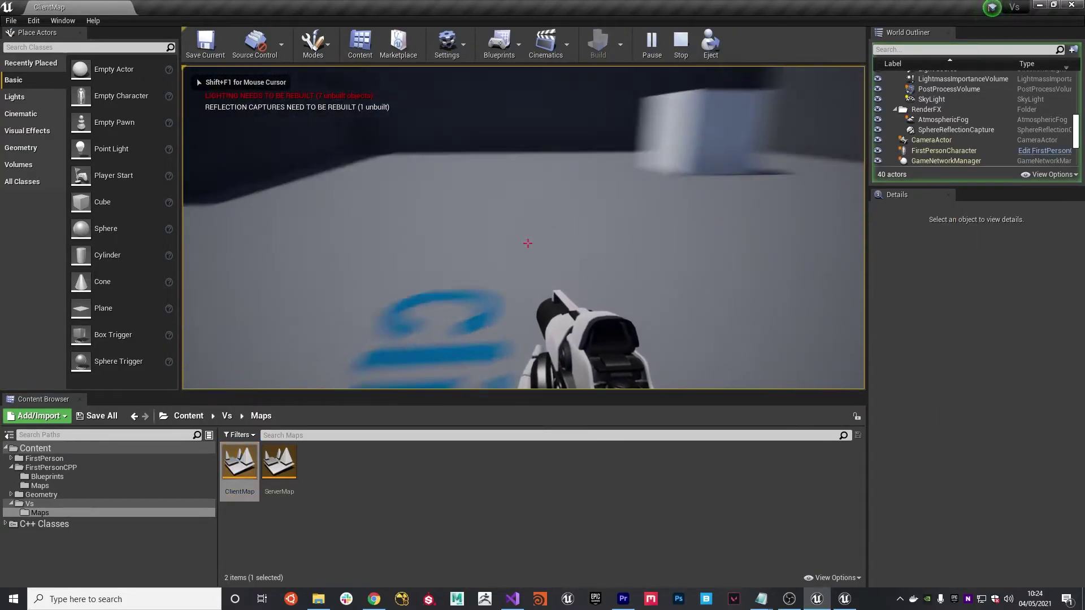
key("s")
key("Escape")
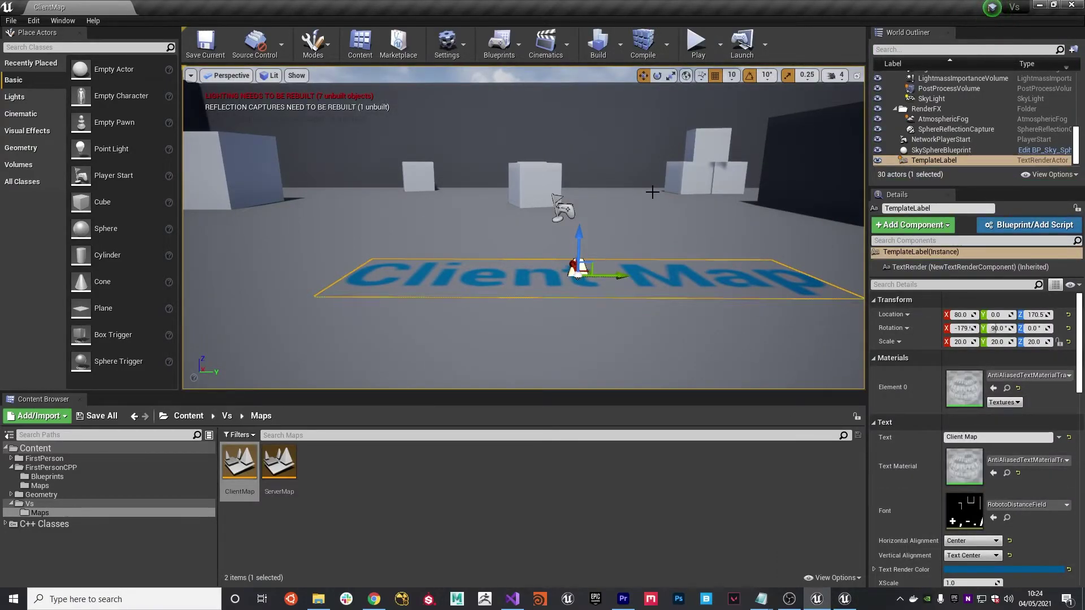
right_click_drag(650, 193, 643, 192)
Search the project settings for maps and find the list of maps to include in a packaged build.
left_click(33, 20)
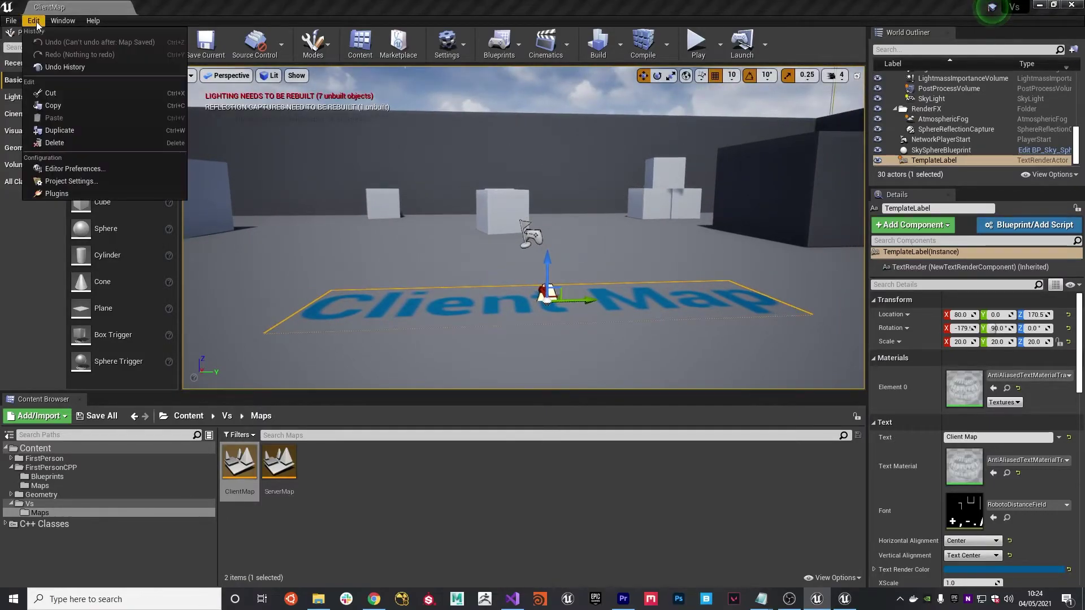
left_click(85, 182)
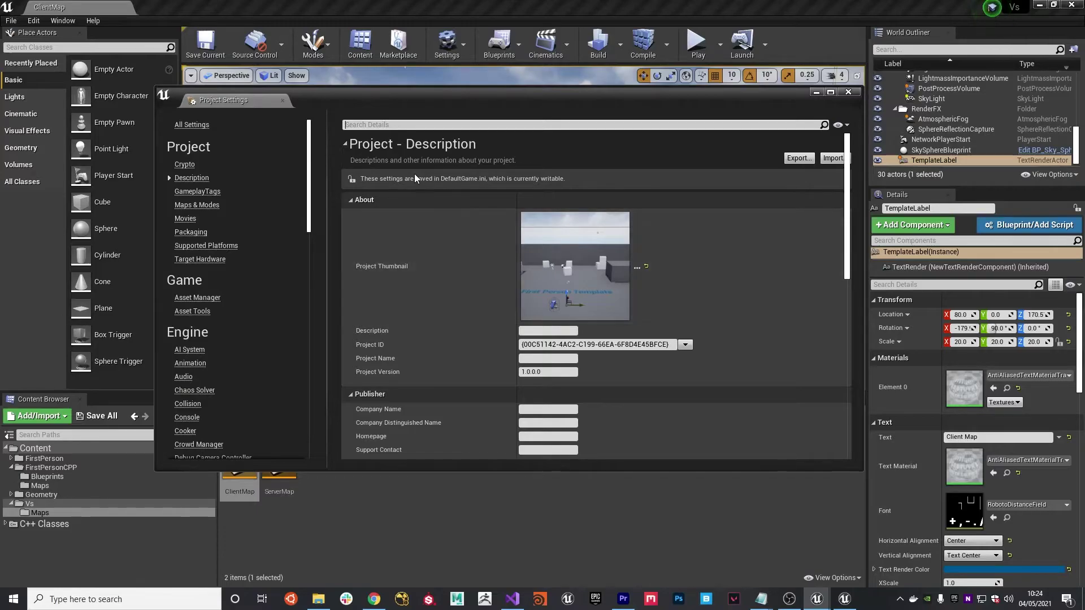
left_click(391, 124)
type("maps")
scroll(491, 309, "down", 3)
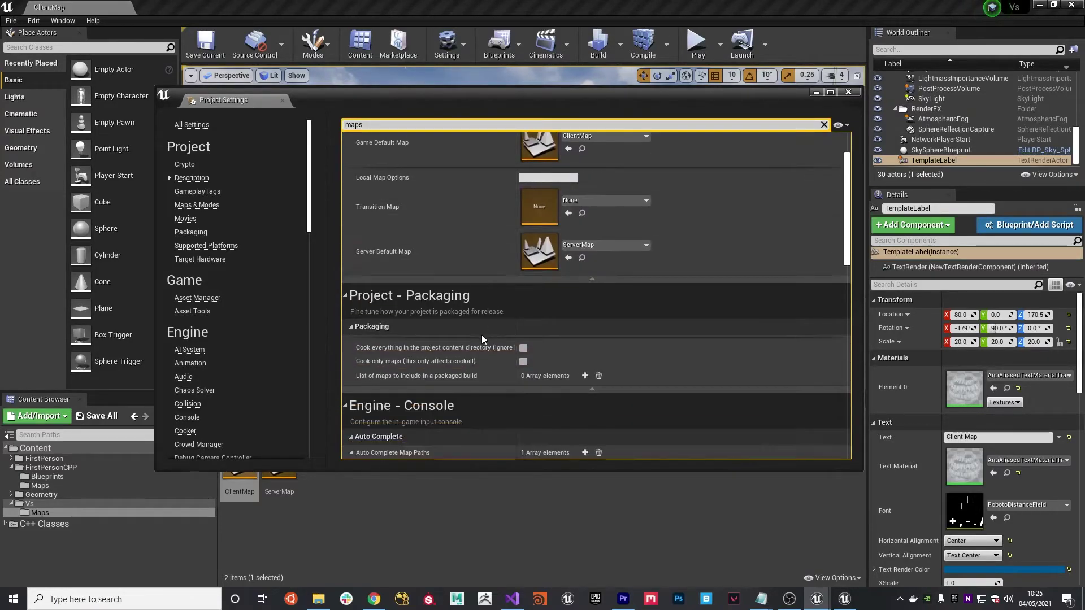
scroll(482, 338, "down", 2)
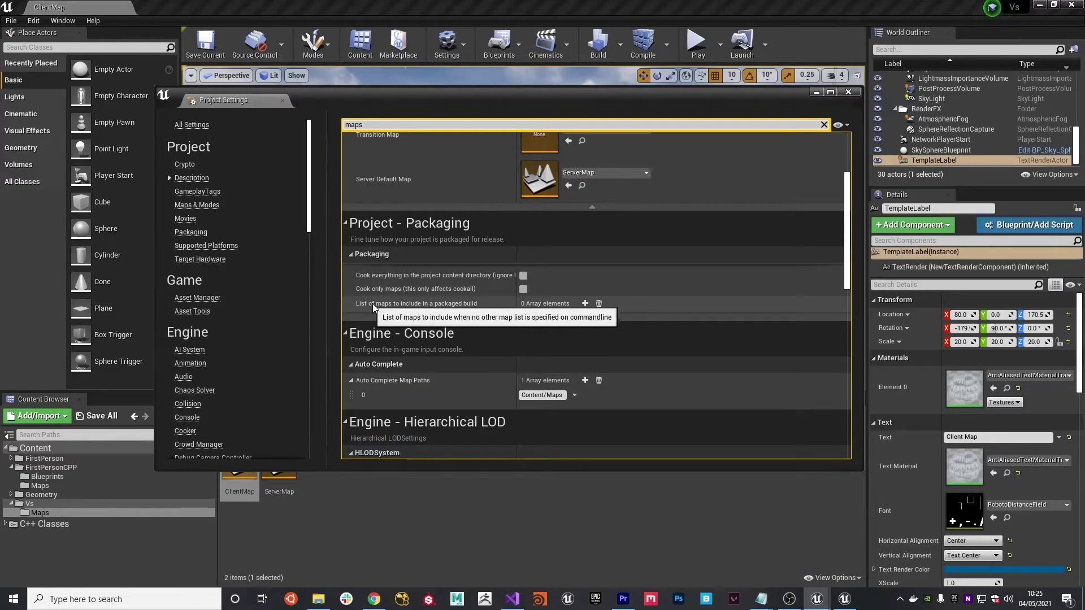
scroll(475, 304, "down", 1)
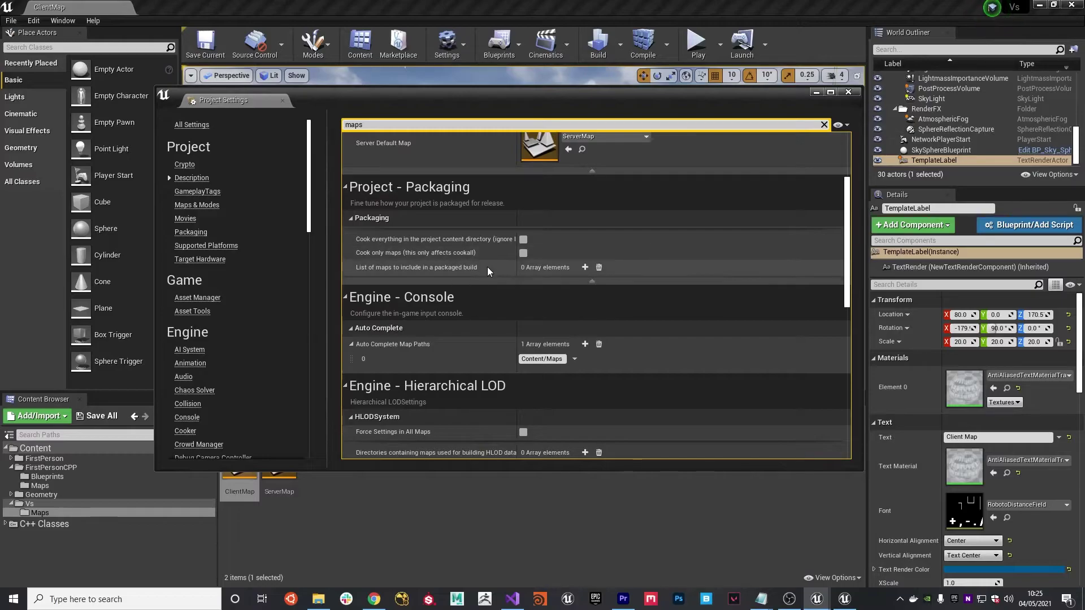
Add ClientMap.umap from the project's Content/Vs/Maps folder to the list of maps included in a packaged build.
left_click(587, 268)
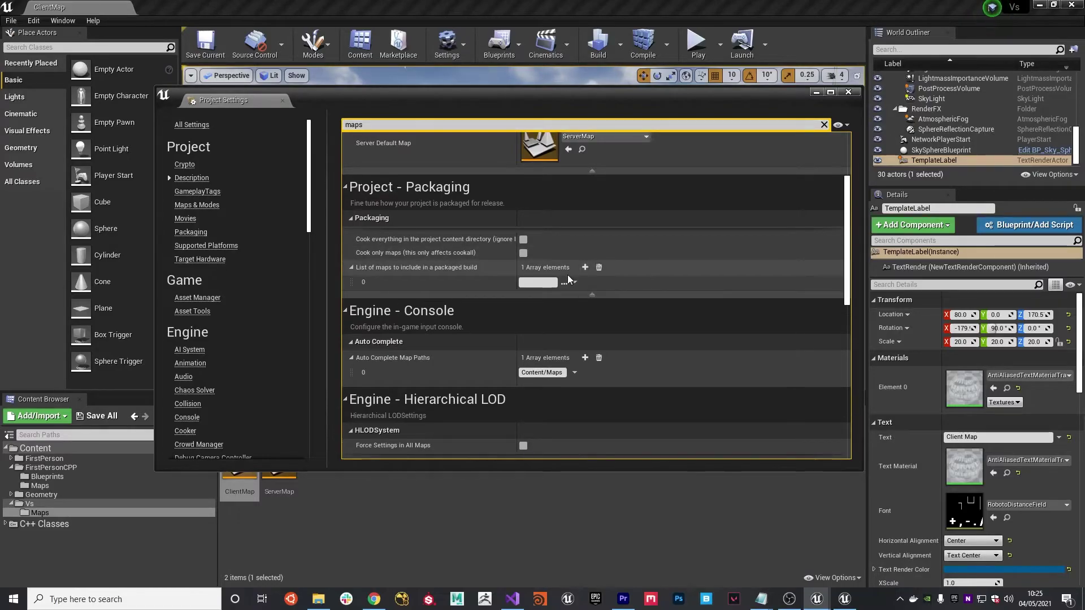
left_click(564, 283)
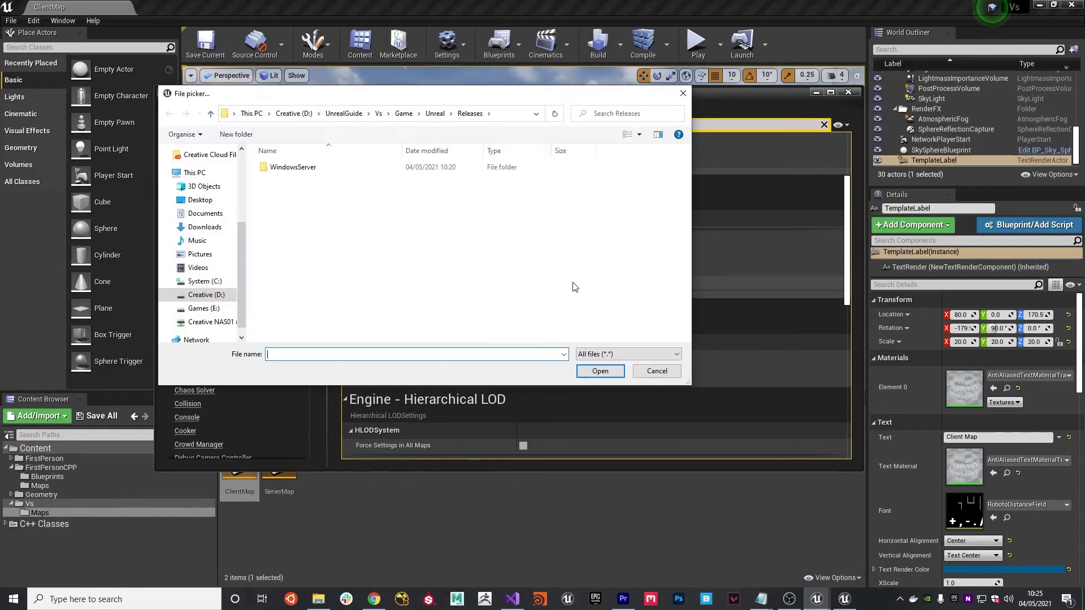
left_click(399, 113)
double_click(292, 179)
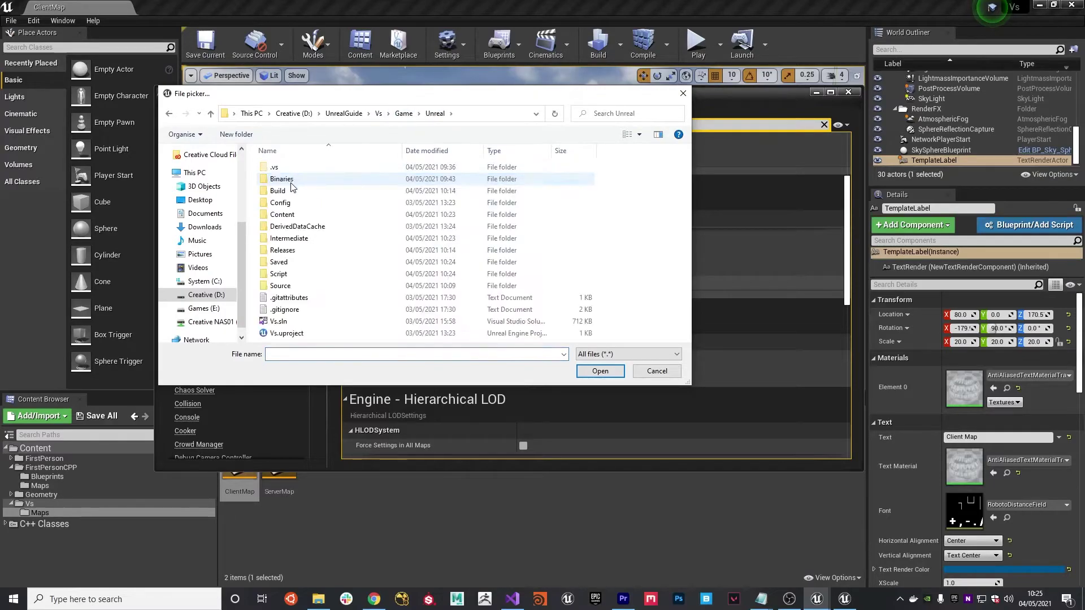
double_click(295, 214)
double_click(295, 215)
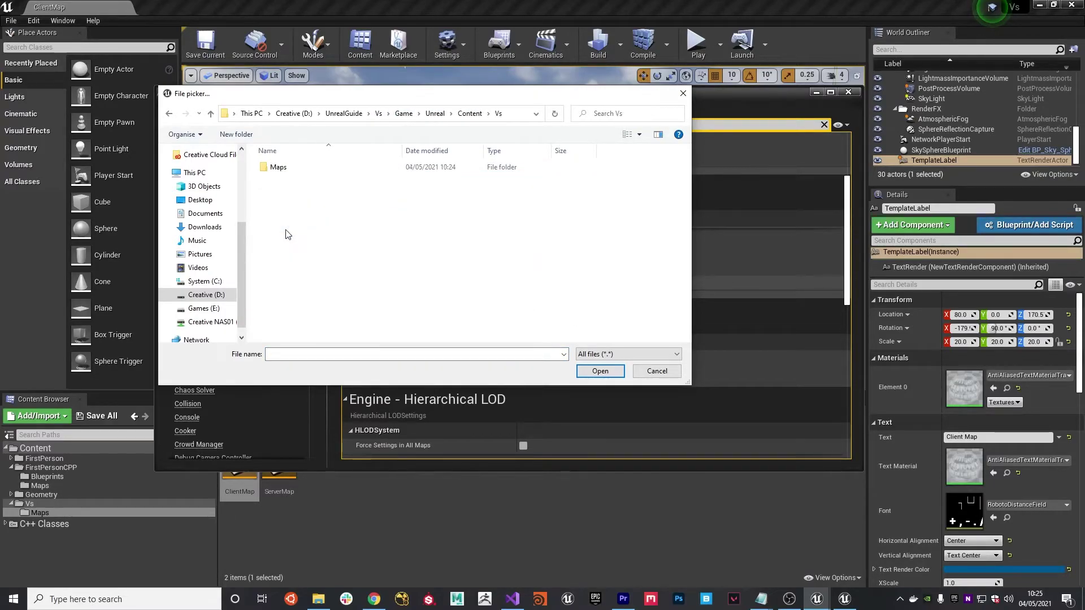
left_click(297, 168)
double_click(297, 170)
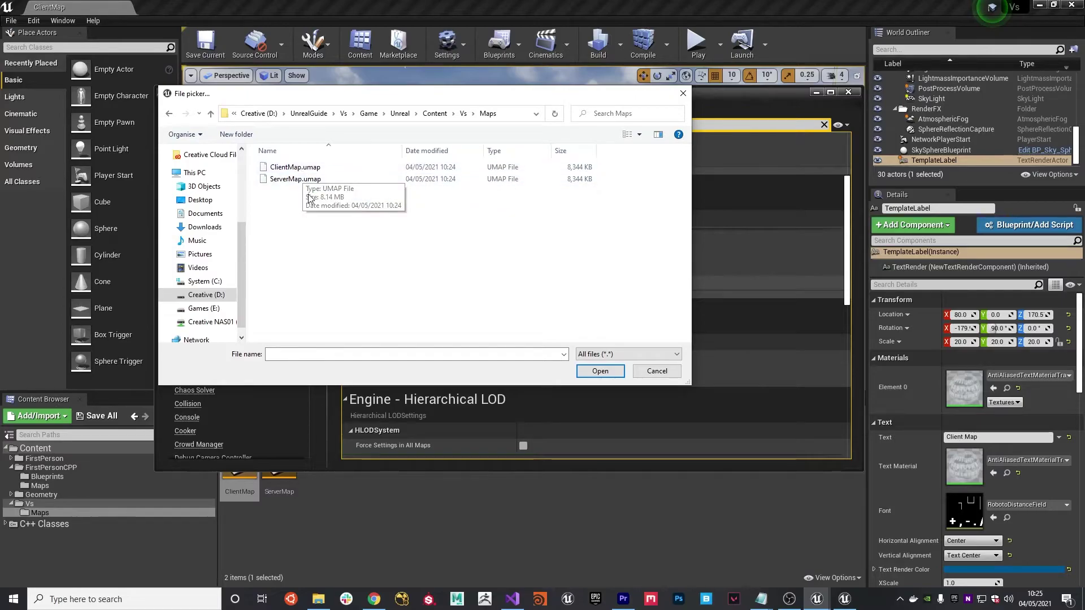
double_click(294, 168)
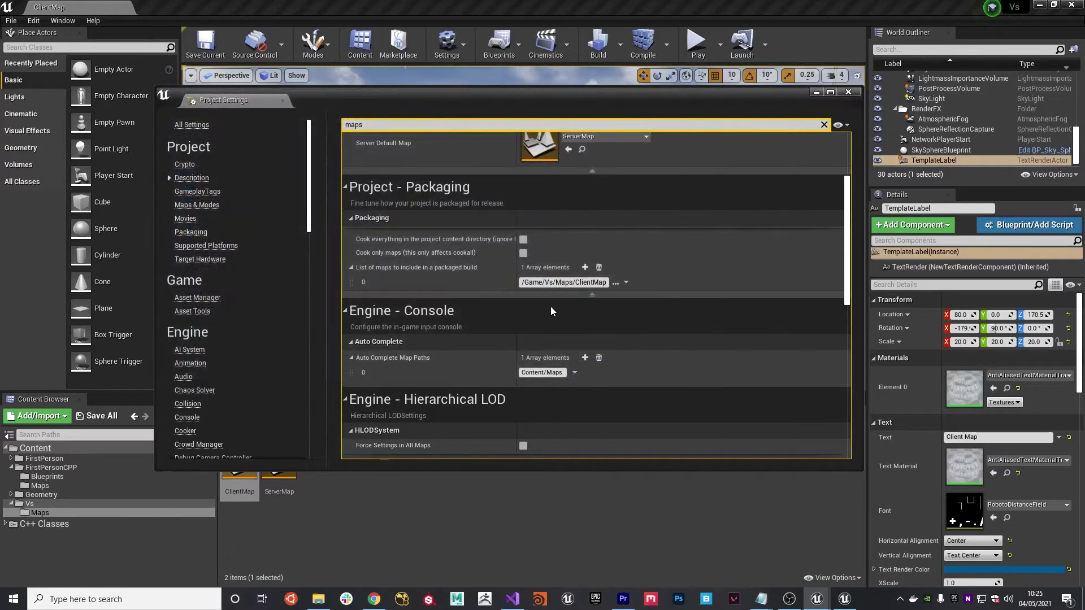
Add ServerMap.umap as a second entry in the packaged build map list, and close the project settings.
left_click(616, 282)
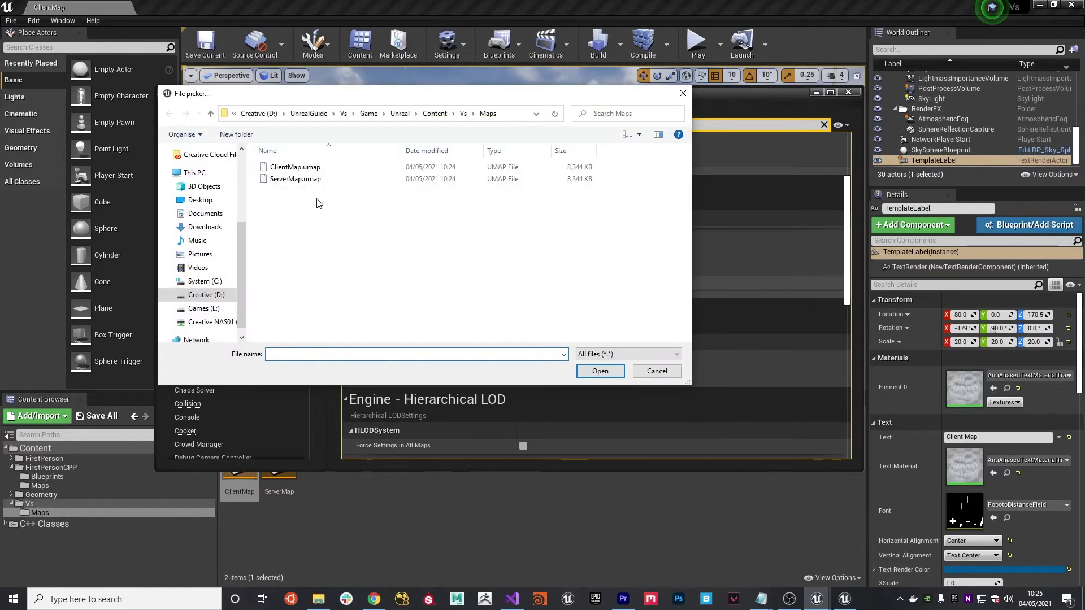
left_click(682, 94)
left_click(585, 267)
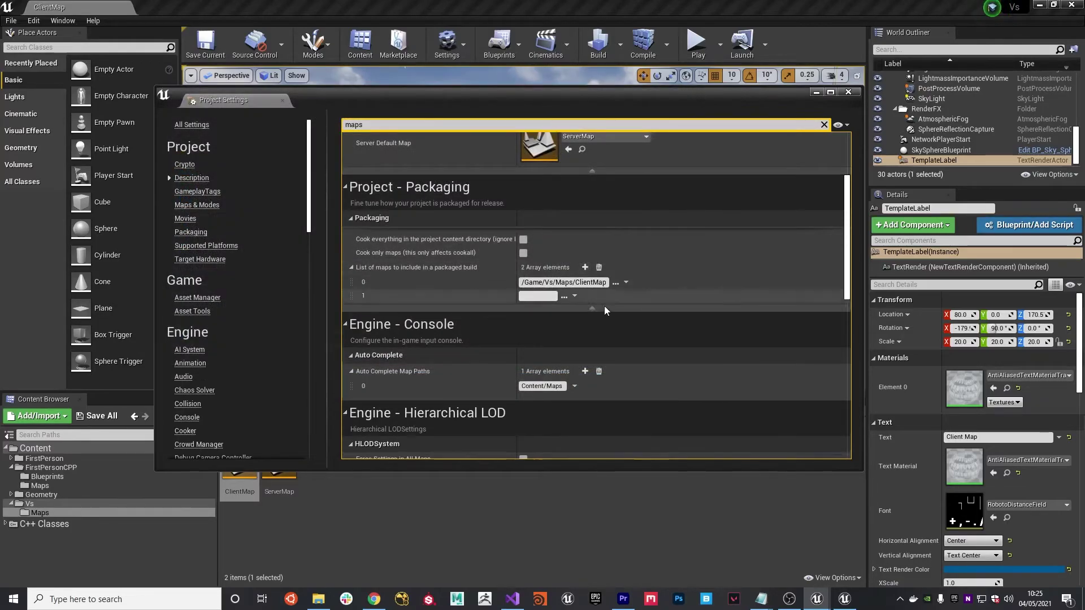
left_click(564, 296)
double_click(296, 179)
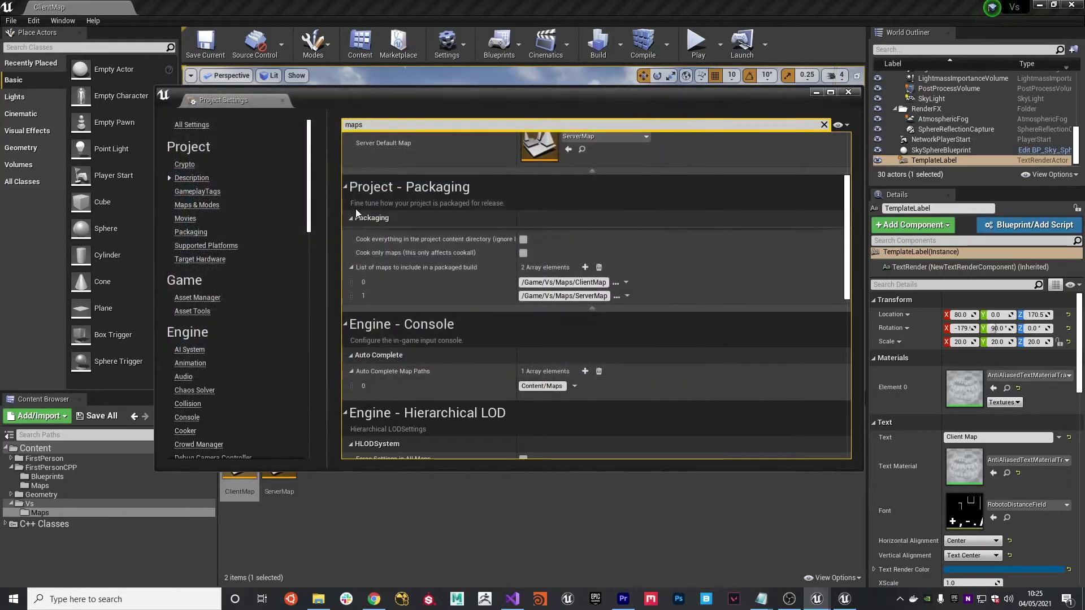
scroll(646, 303, "down", 2)
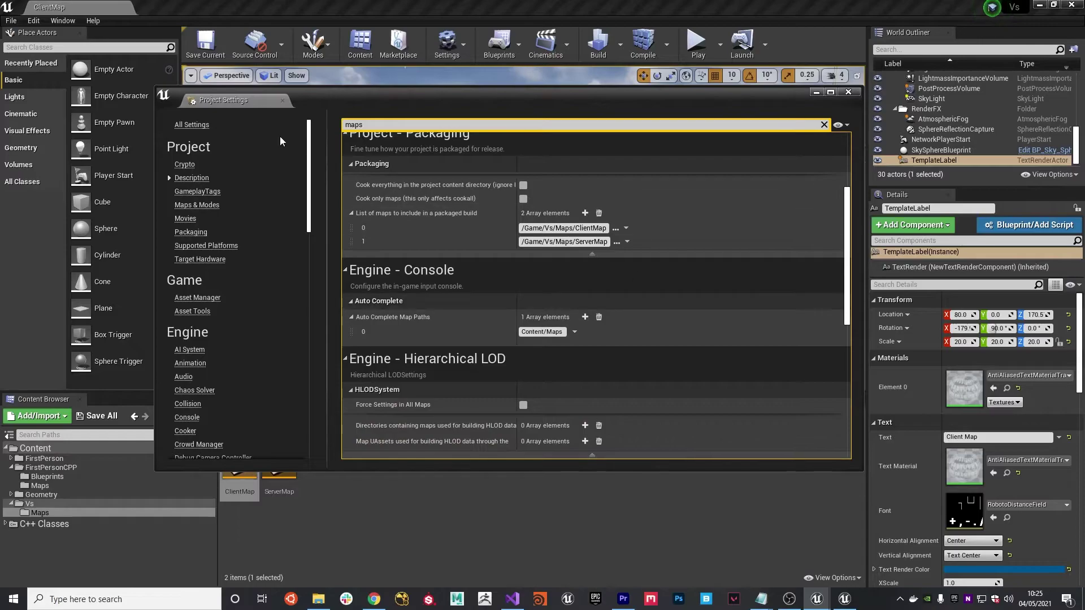
left_click(848, 93)
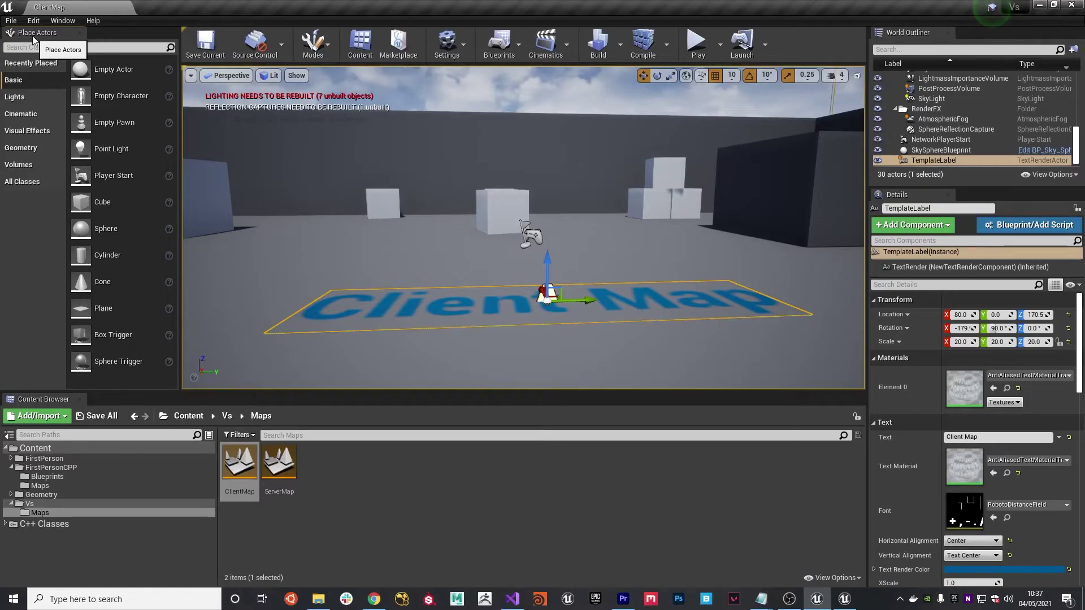
Close the running VsServer console and package the project for Windows (64-bit) into the Releases folder.
left_click(845, 601)
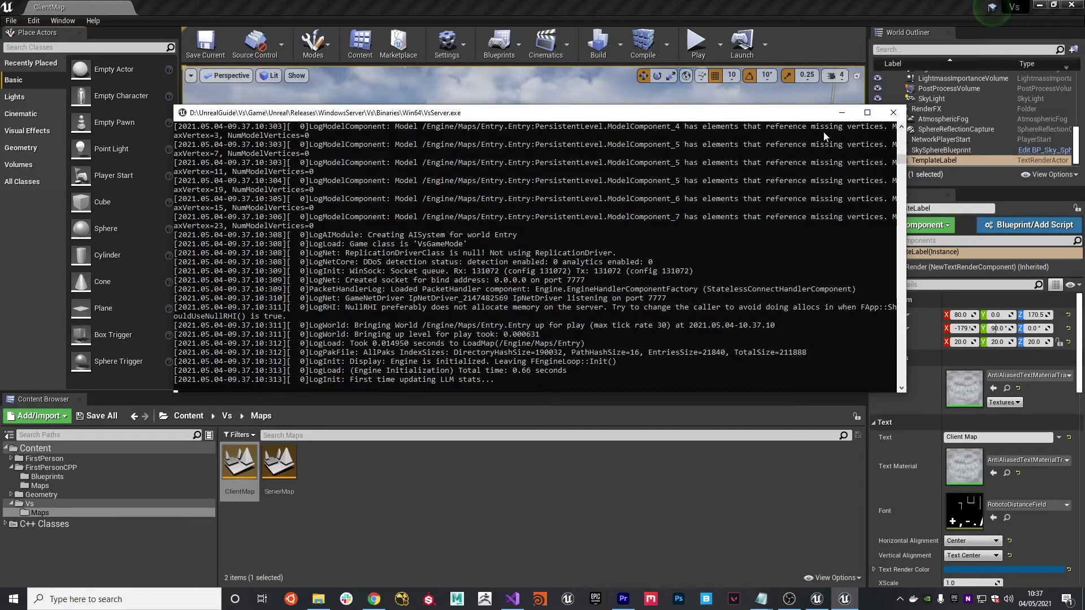
left_click(892, 112)
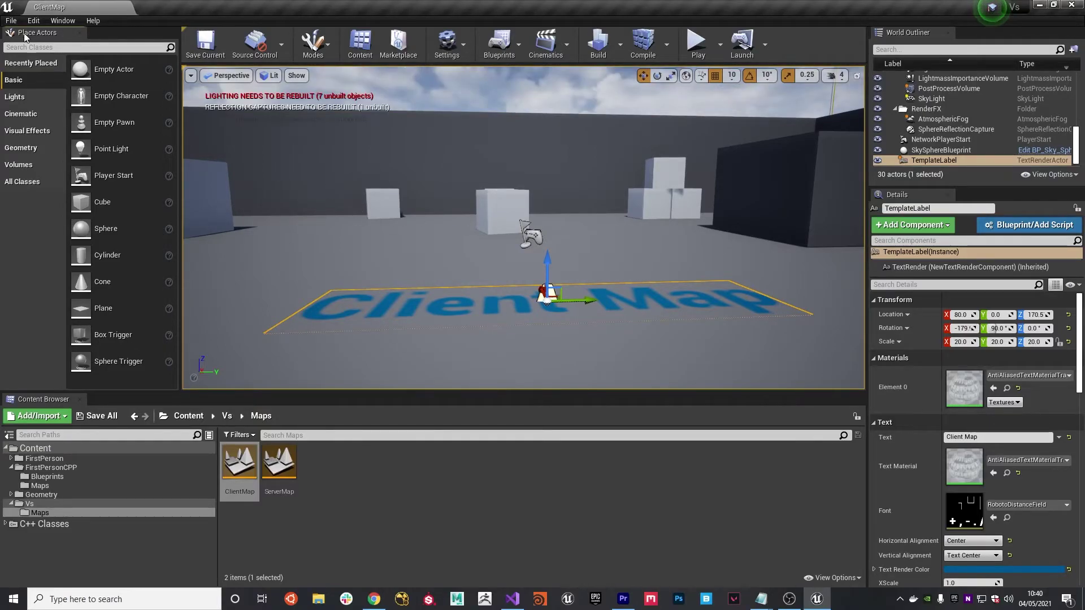
left_click(11, 20)
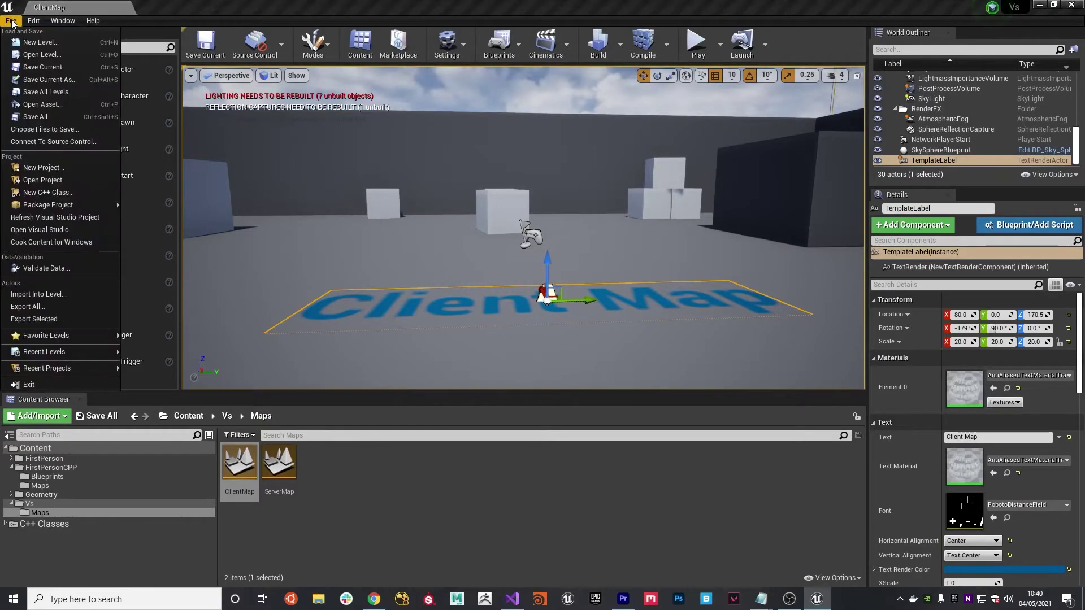
mouse_move(173, 351)
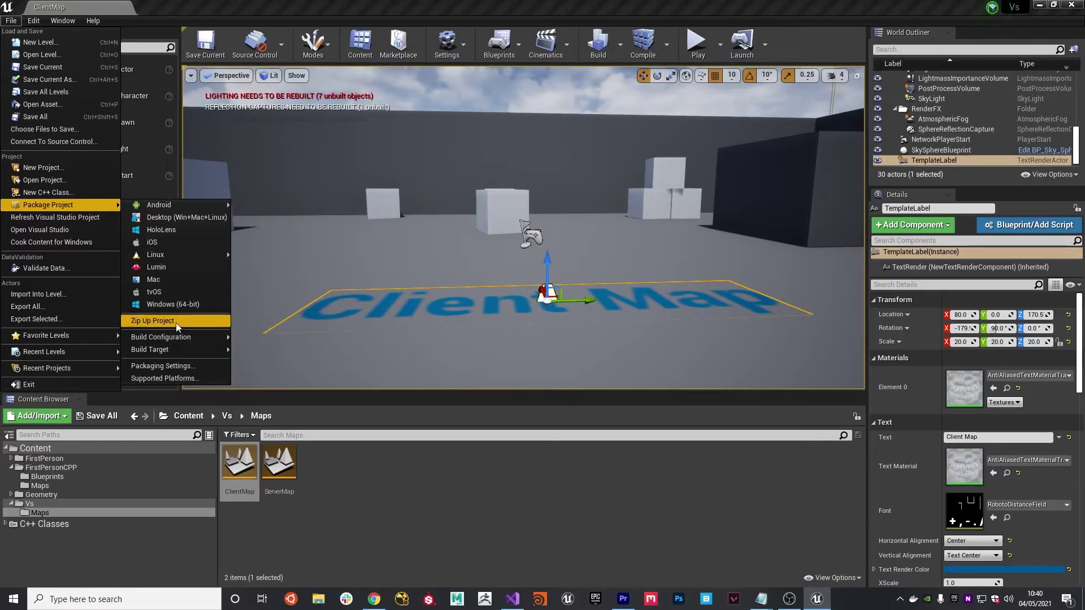
left_click(175, 305)
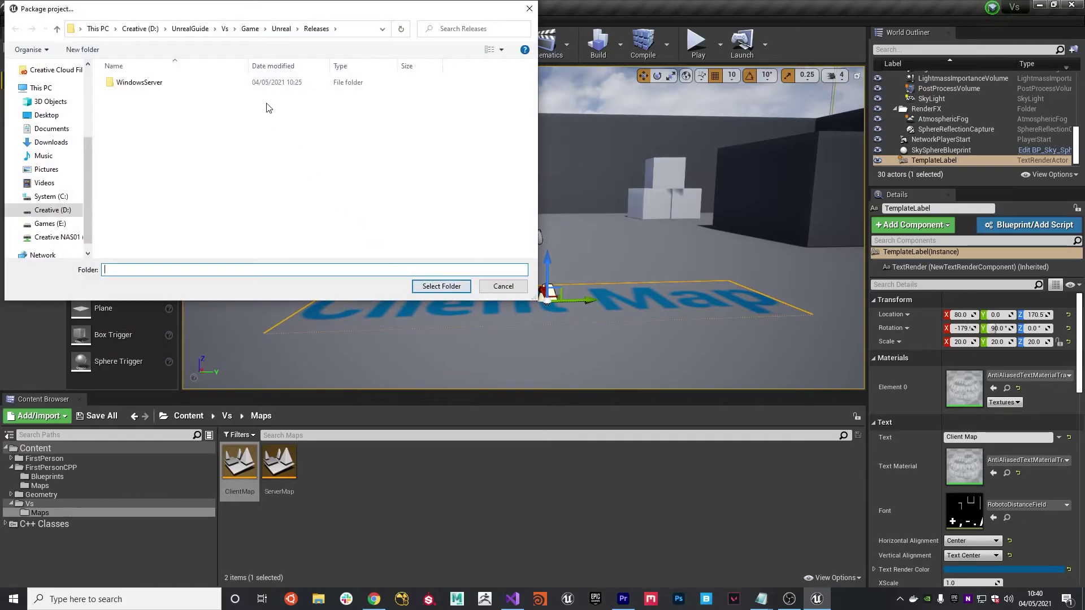
left_click(427, 288)
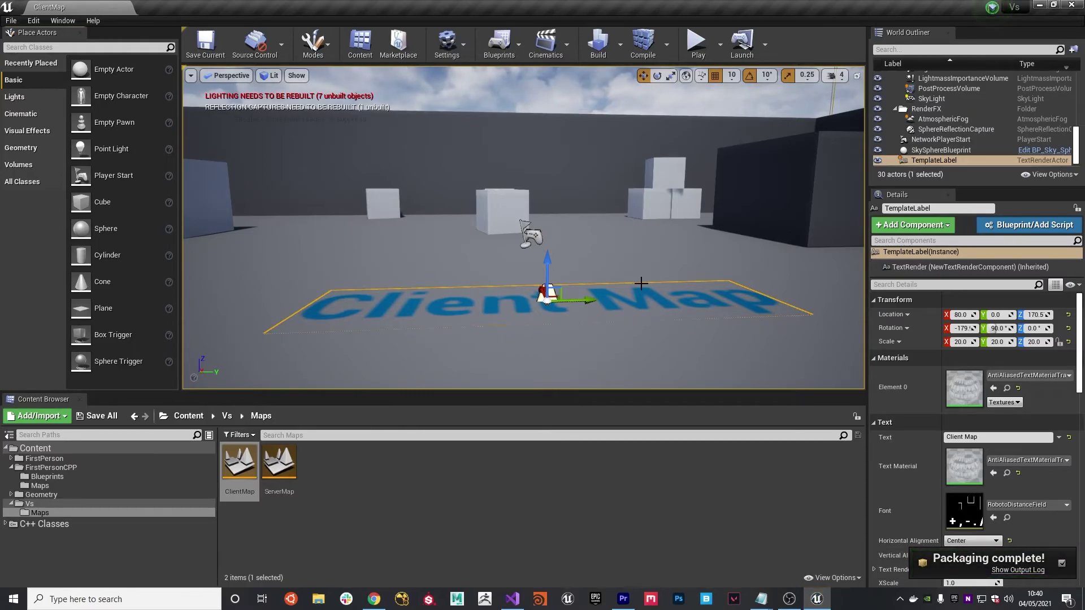
Start playing ClientMap in the editor, and launch the packaged server from the WindowsServer folder inside Releases.
left_click(697, 43)
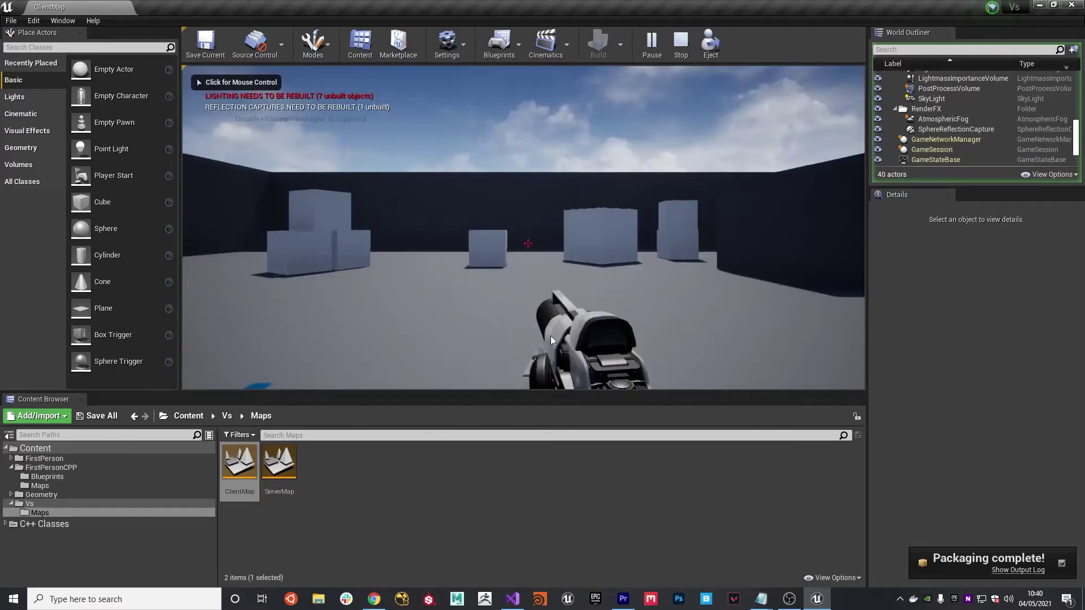
key("super+e")
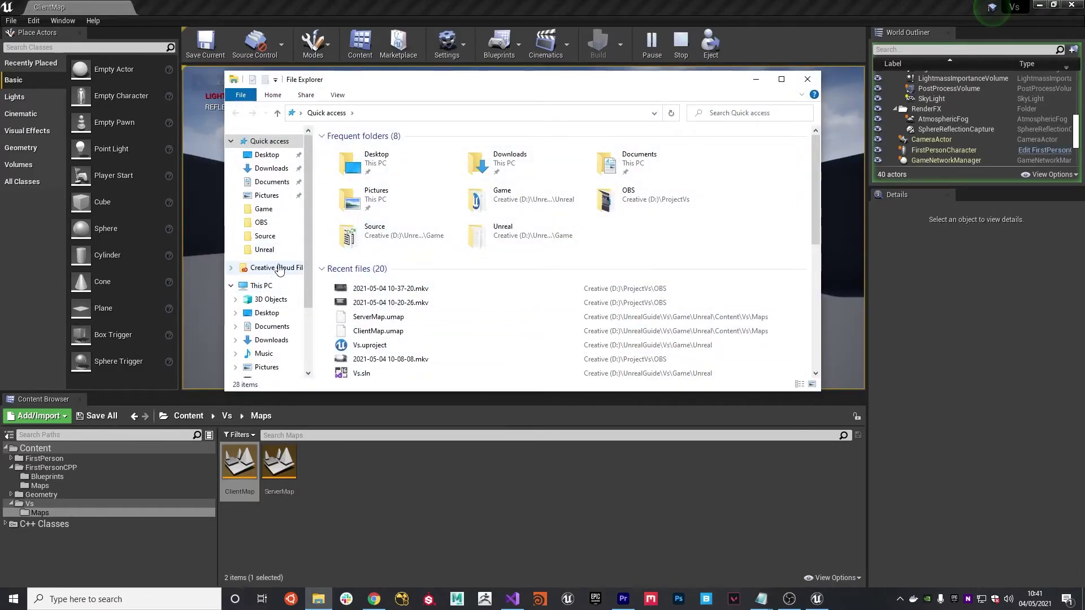
left_click(269, 250)
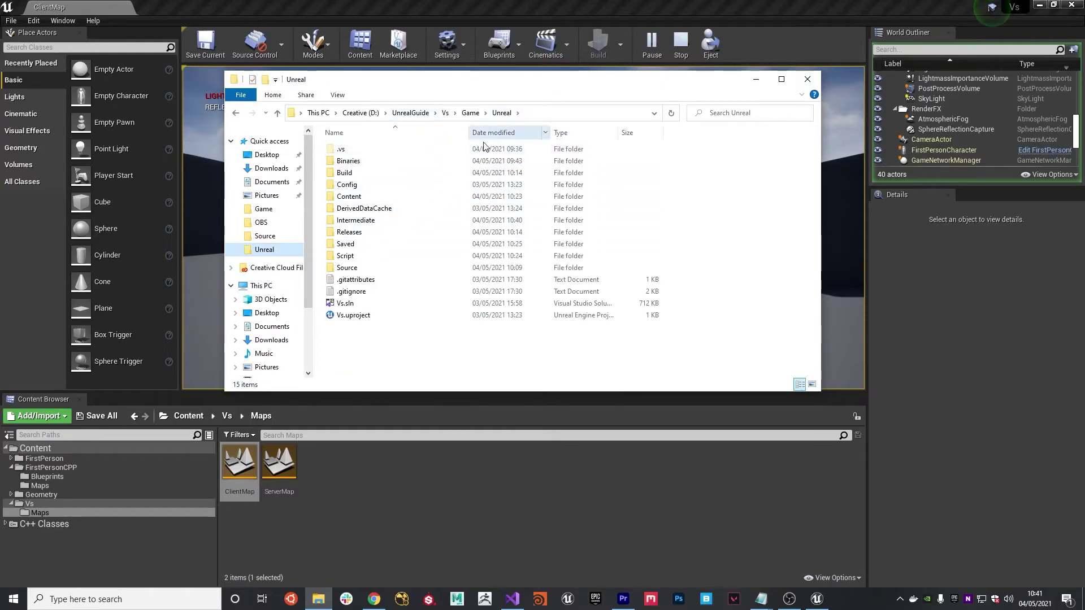
left_click(361, 231)
double_click(361, 232)
double_click(364, 149)
double_click(378, 198)
left_click(630, 8)
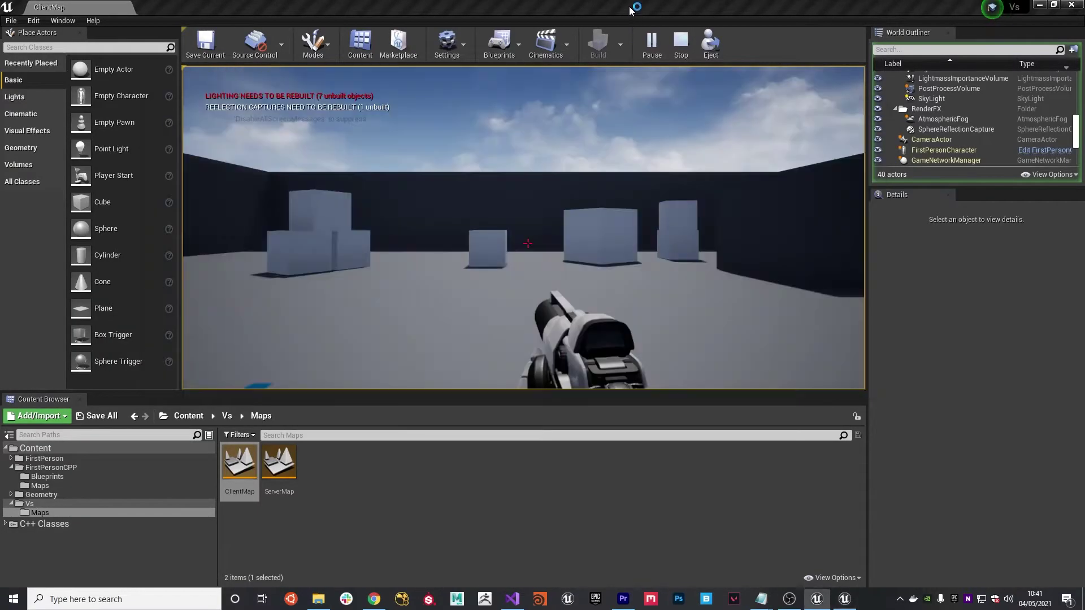
Connect the playing client to the local server with the console command open 127.0.0.1.
left_click(618, 155)
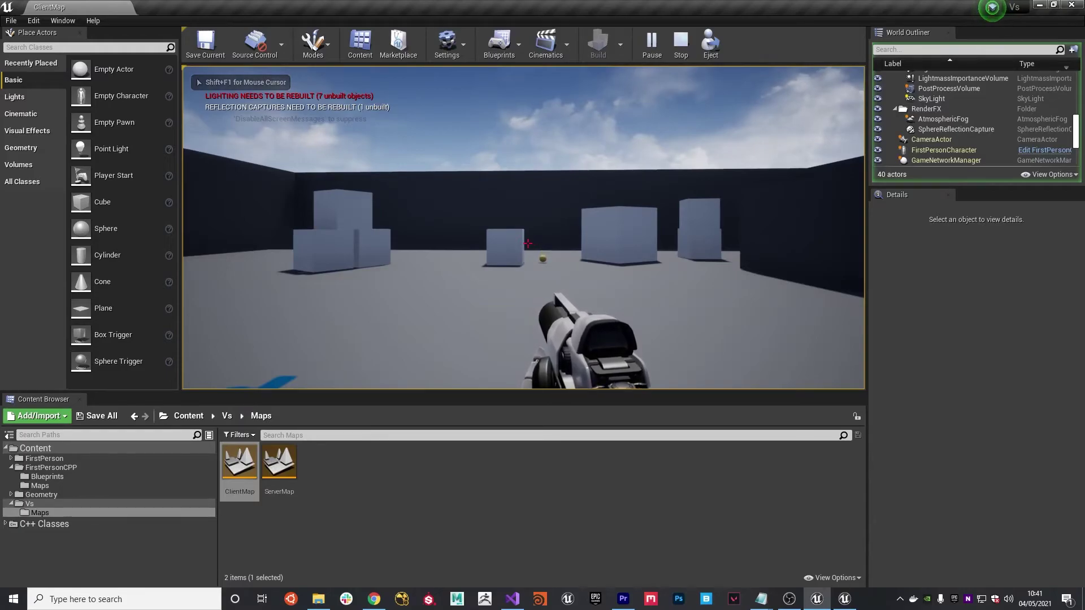
key("grave")
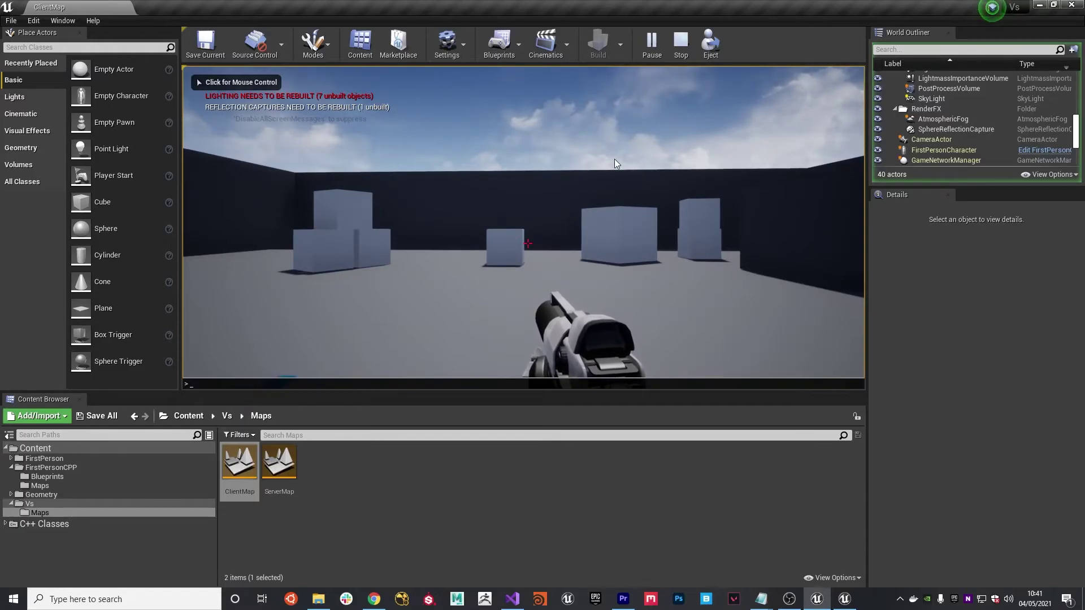
type("open ")
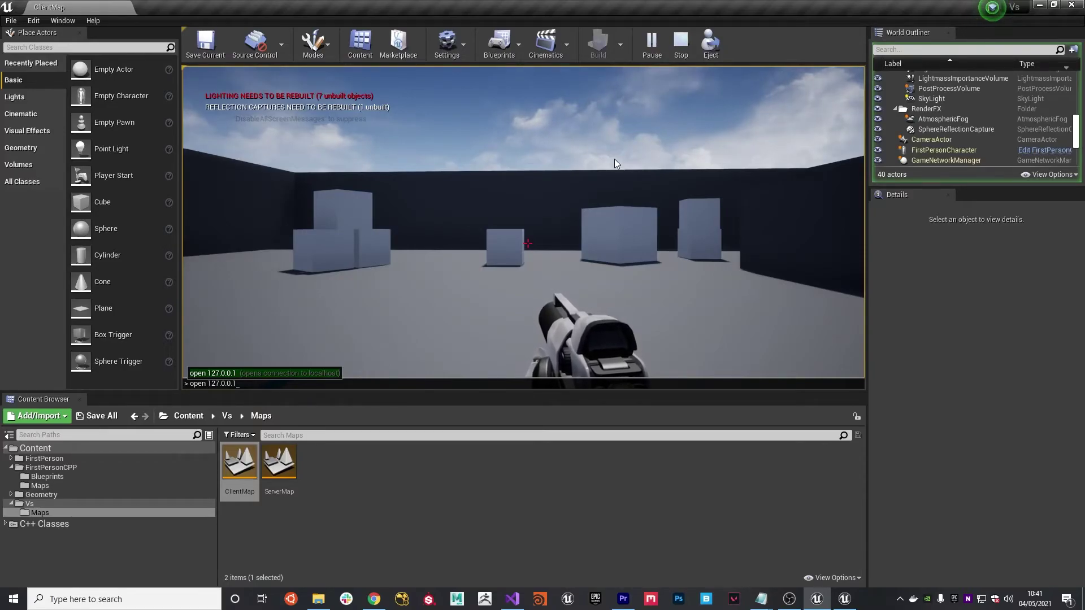
type("127.0.0.1")
key("Return")
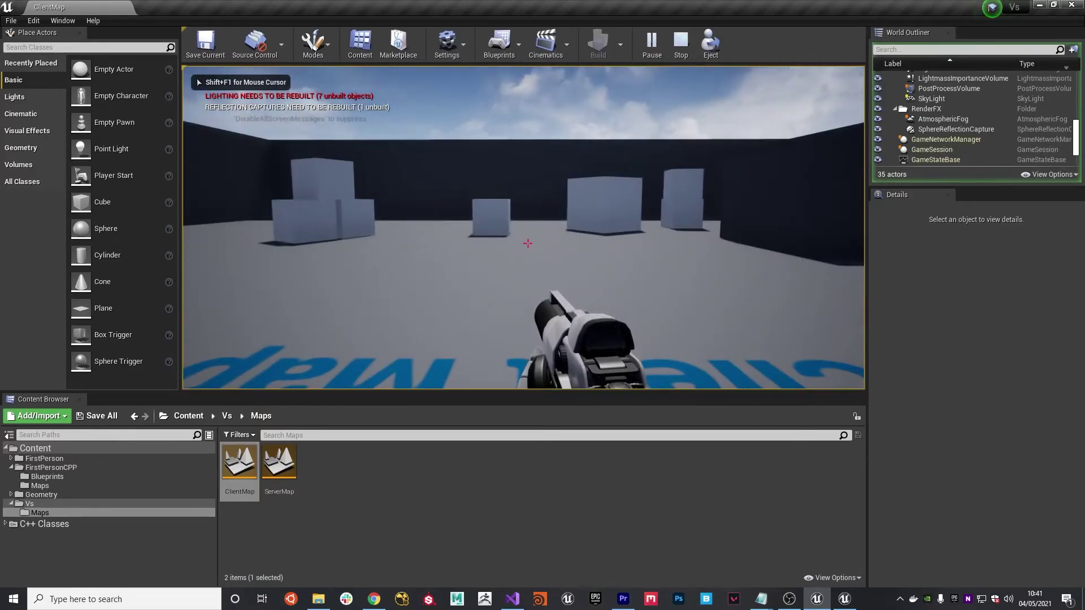
Walk around the connected level to check which map its floor label names.
key("a")
key("s")
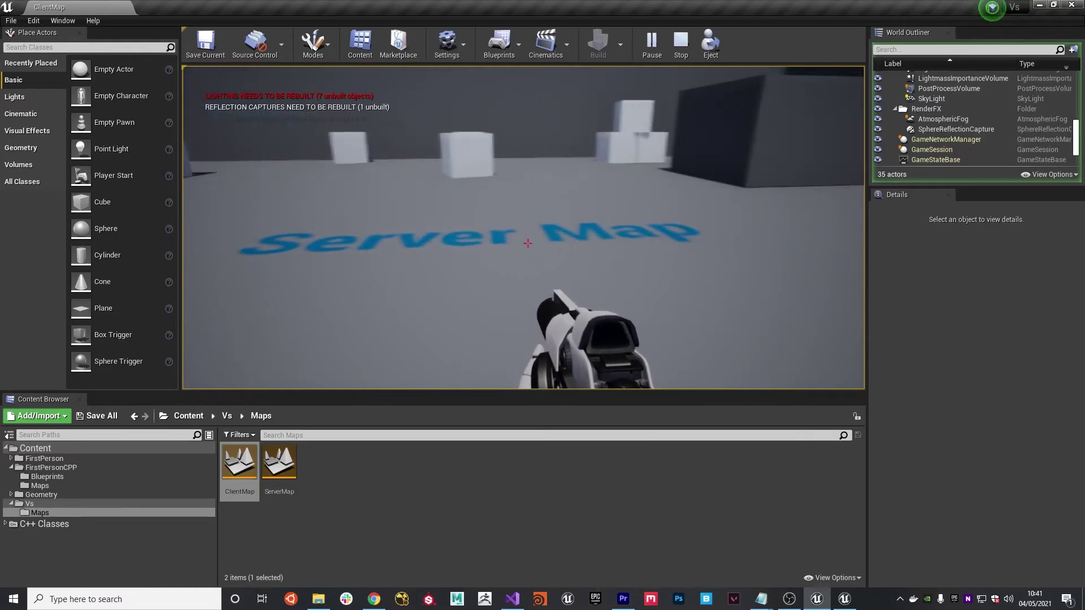
key("w")
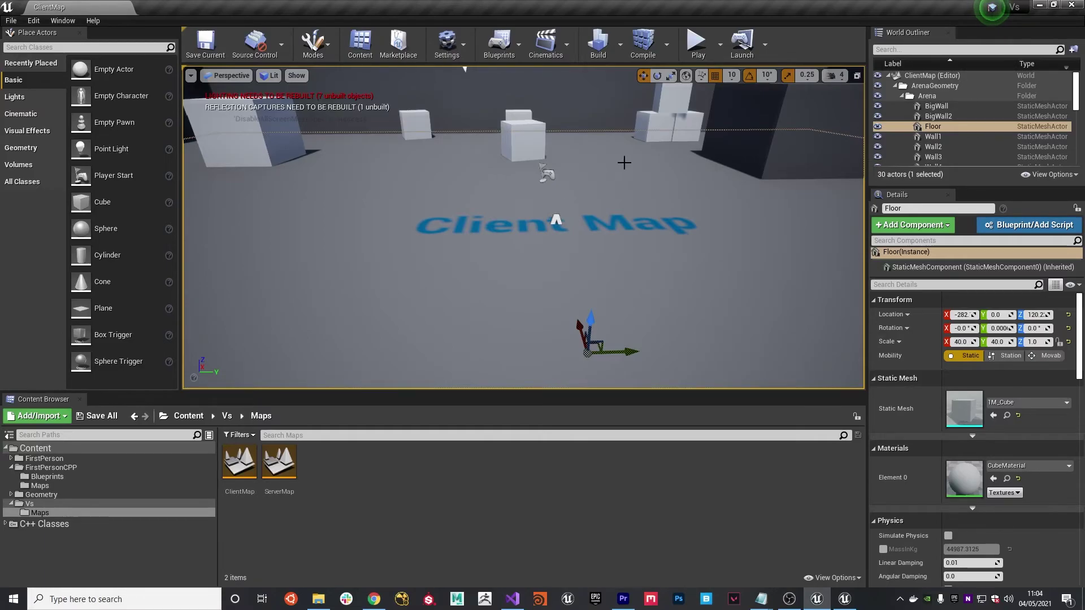
Select Play Standalone as the net mode in the multiplayer play options and start playing the ClientMap level.
left_click(720, 44)
left_click(783, 249)
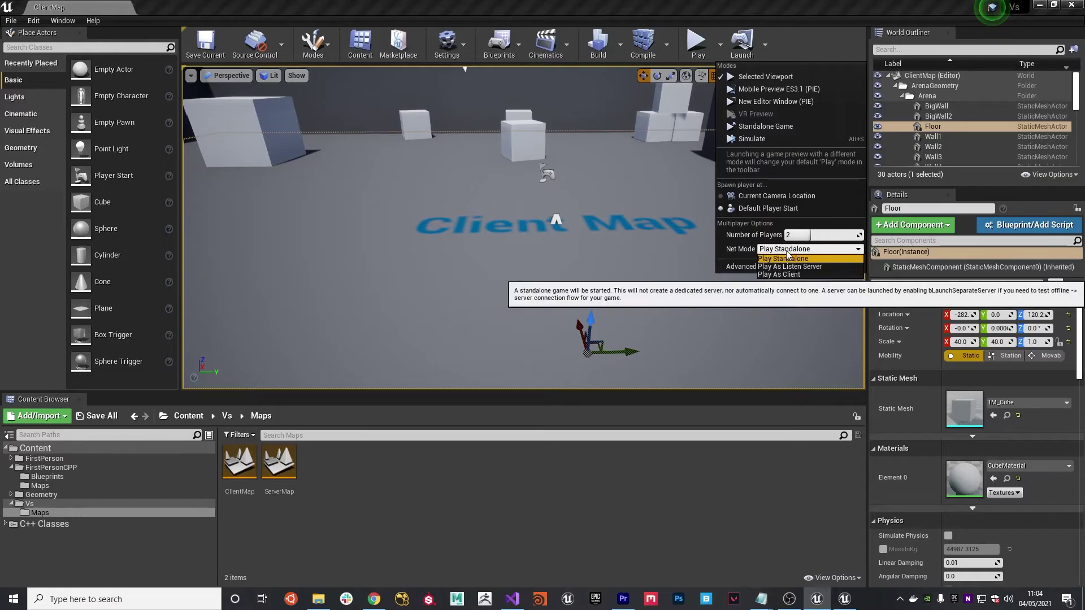
left_click(783, 259)
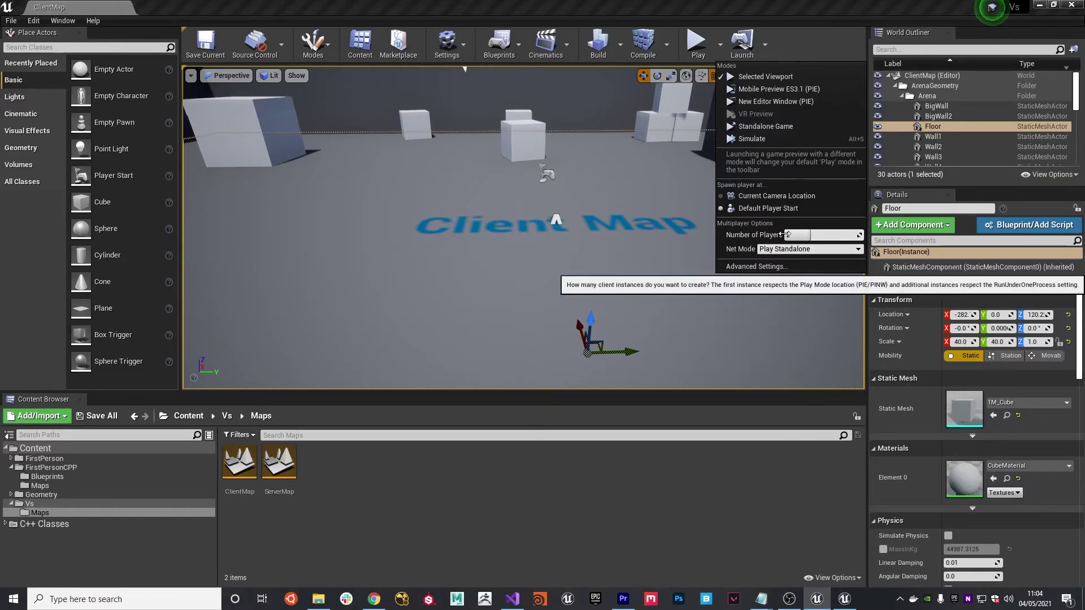
left_click(694, 50)
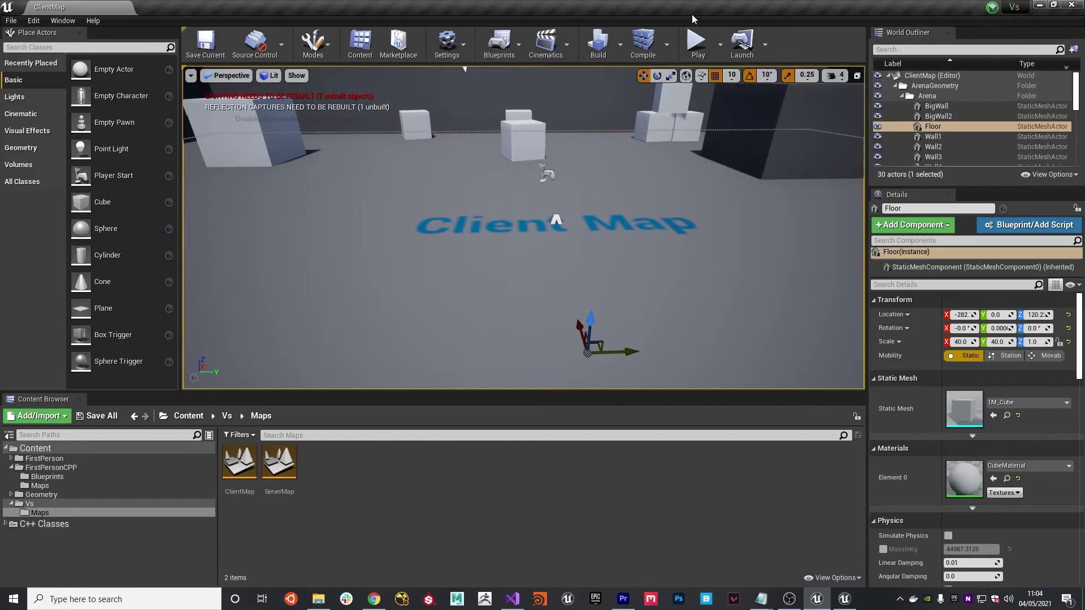
Play ClientMap with two standalone clients, move the separate preview window further from the viewport's centre, and take control of its player.
left_click(694, 49)
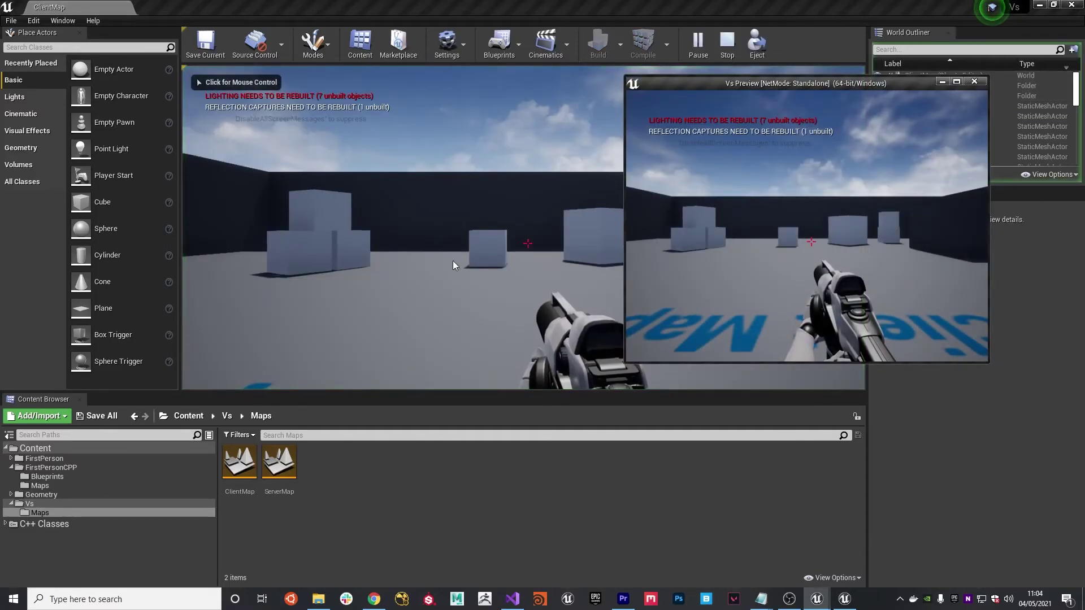
left_click_drag(708, 80, 753, 70)
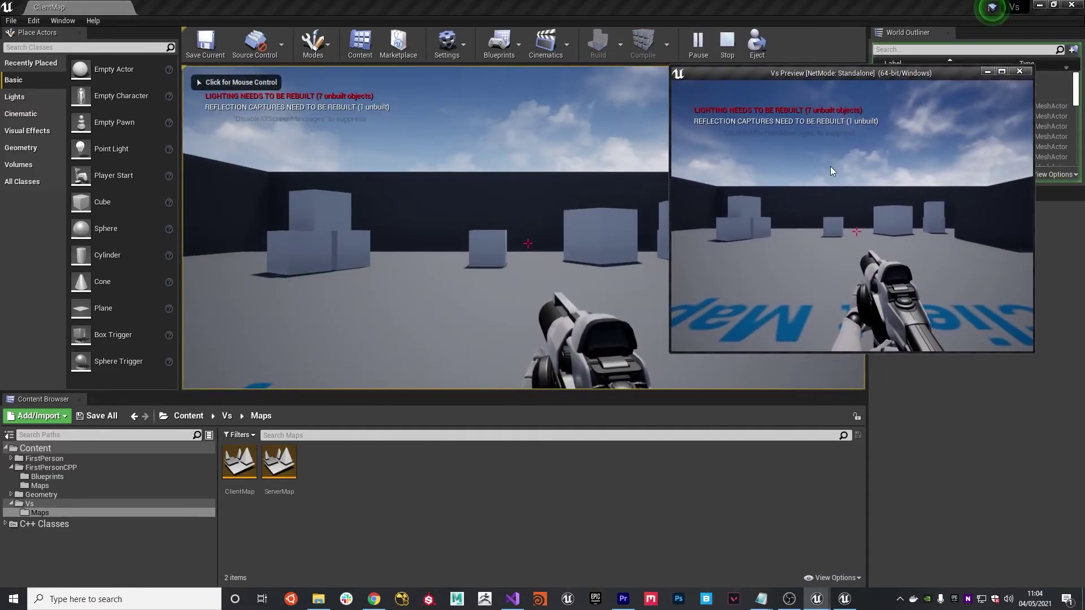
left_click(842, 211)
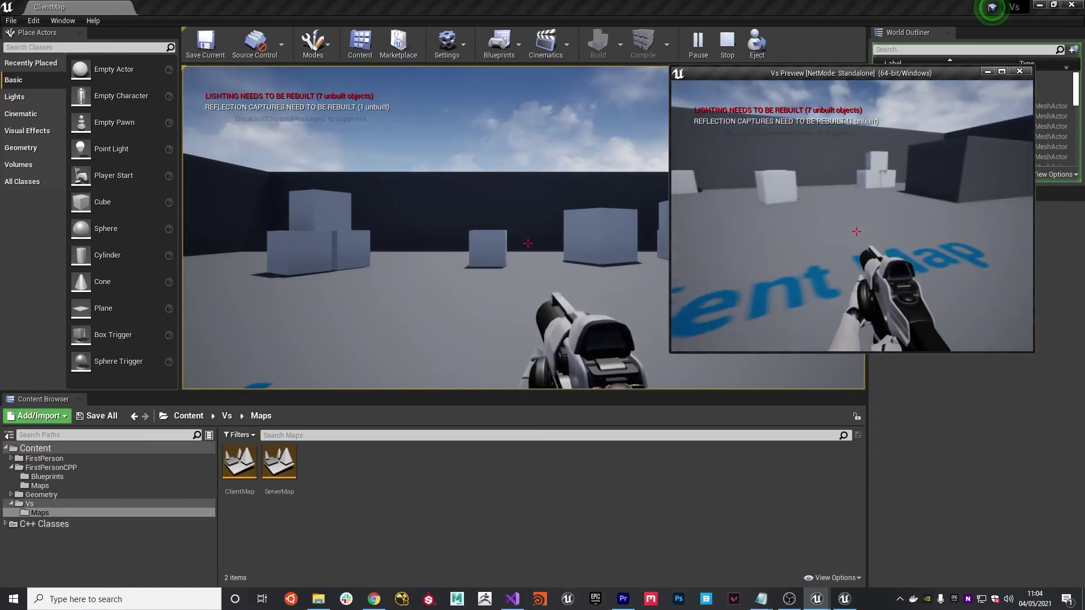
Connect the client in the separate preview window to the local server with the console command open 127.0.0.1.
key("grave")
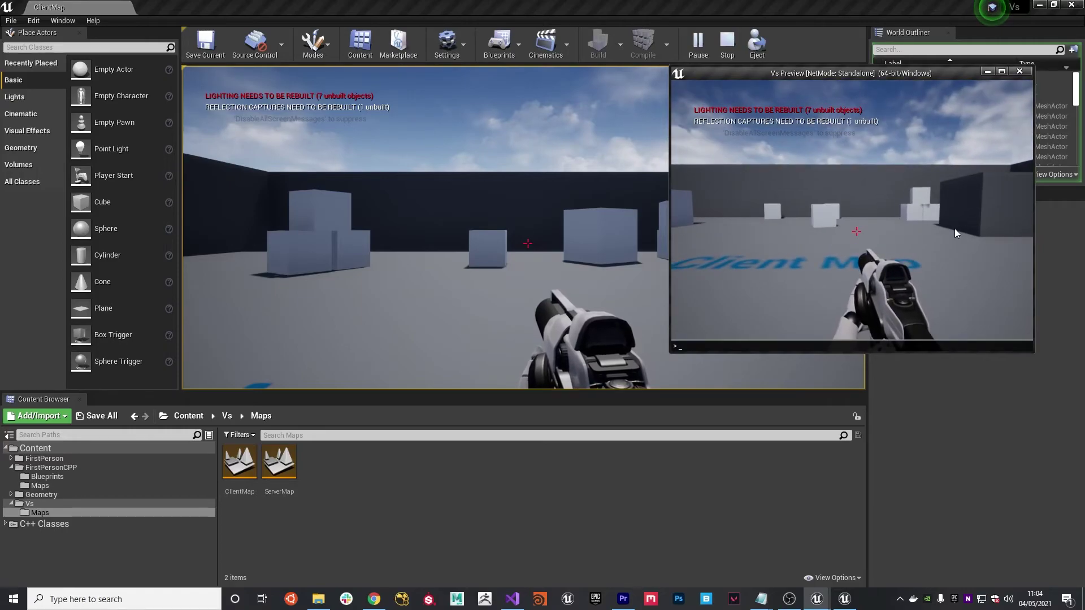
key("Up")
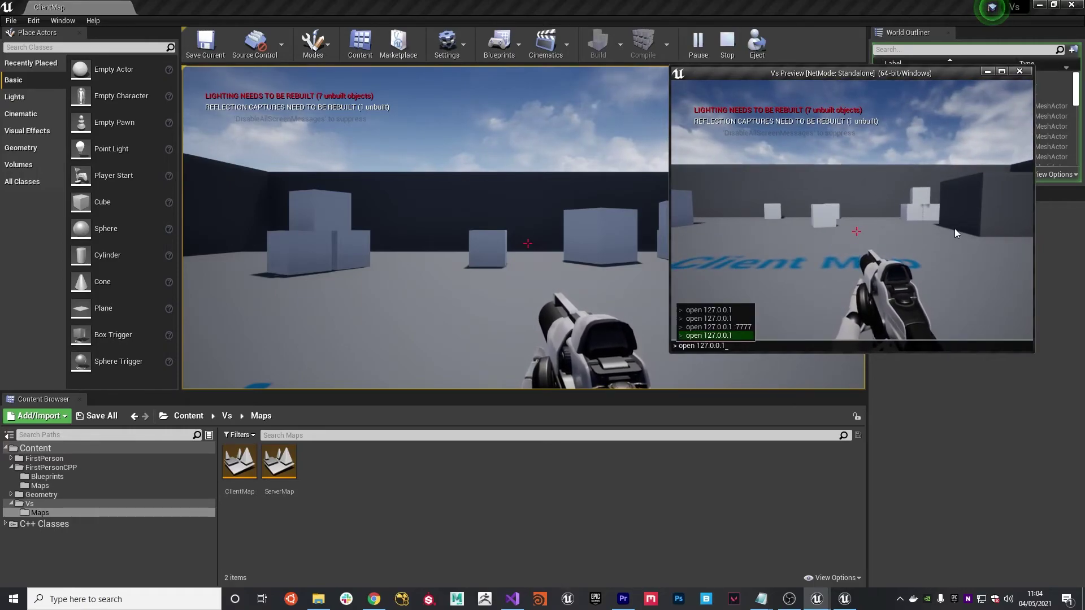
key("Return")
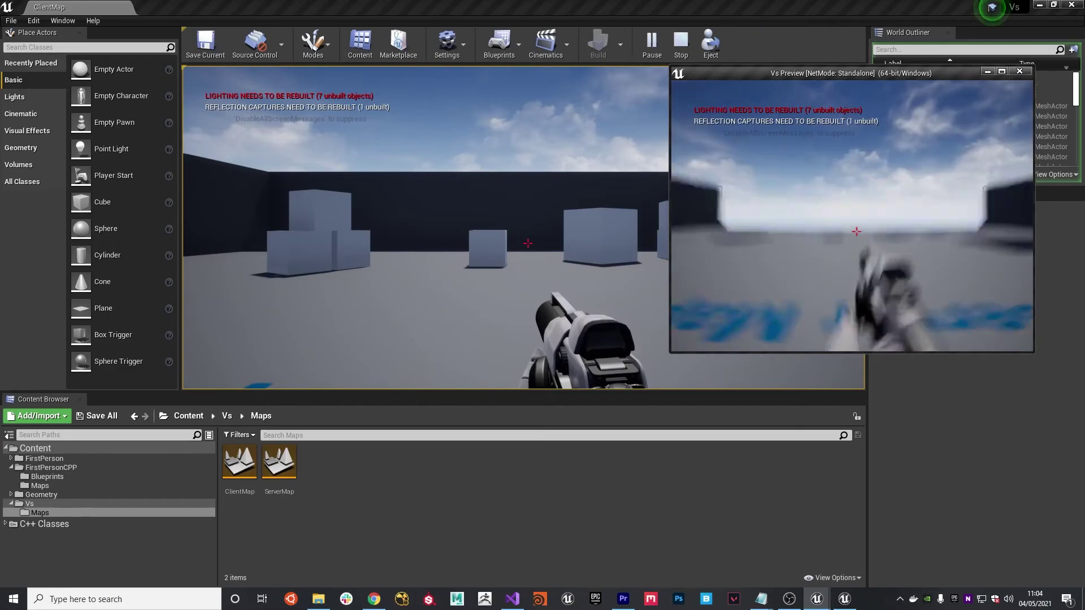
key("a")
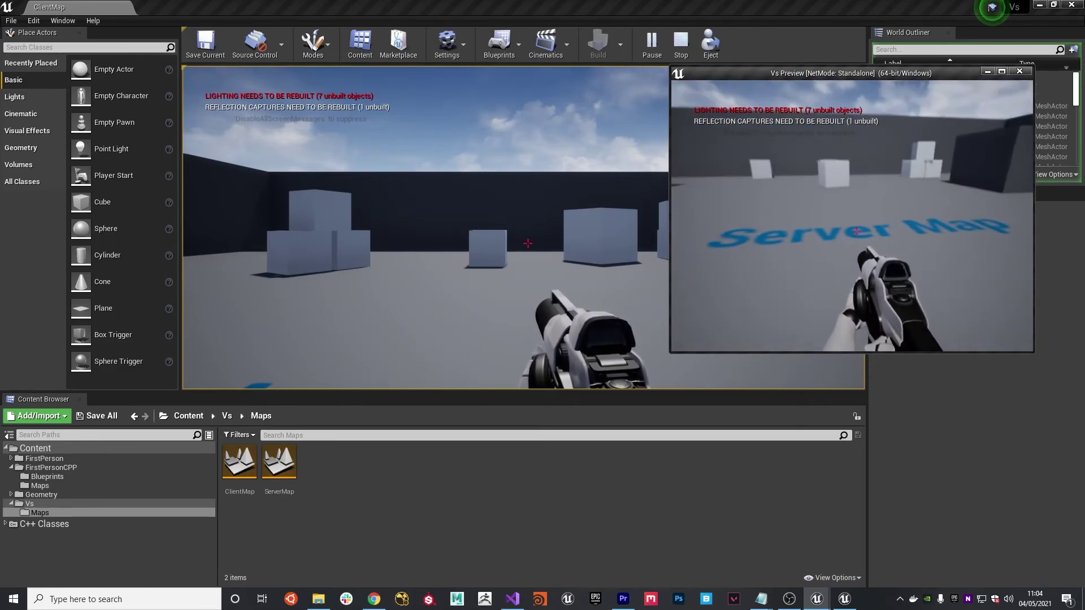
Connect the editor viewport's client to the same server with the console command open 127.0.0.1, and walk its player forward.
key("Escape")
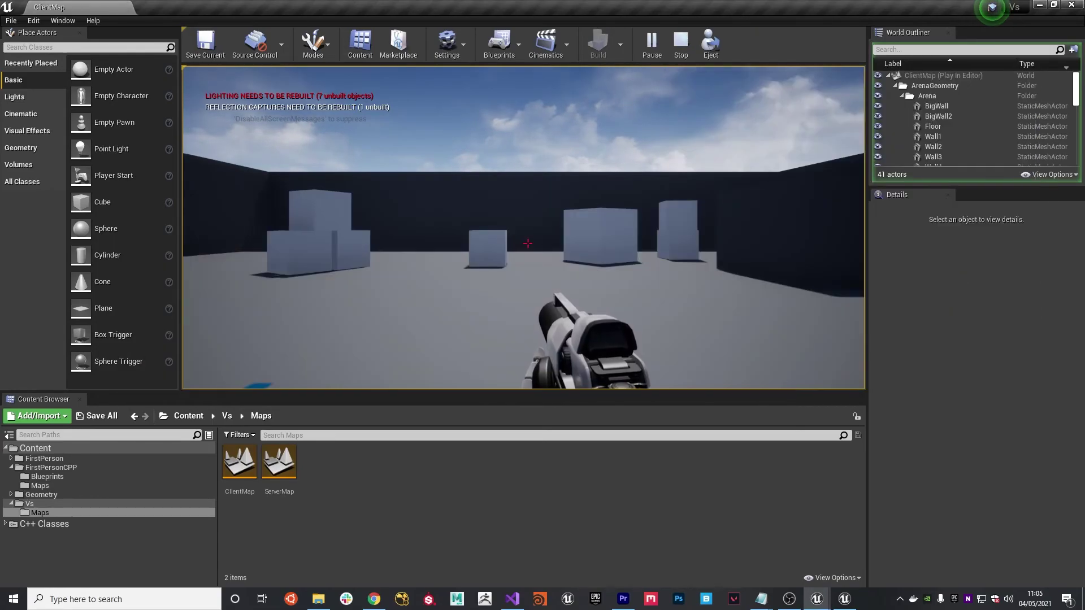
key("grave")
key("Up")
key("Return")
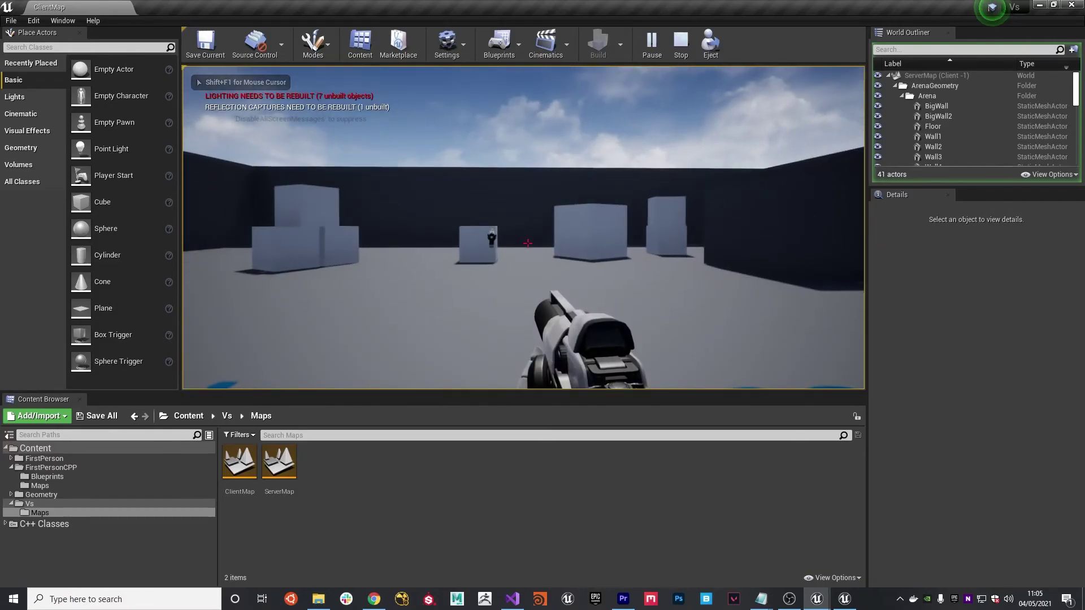
key("w")
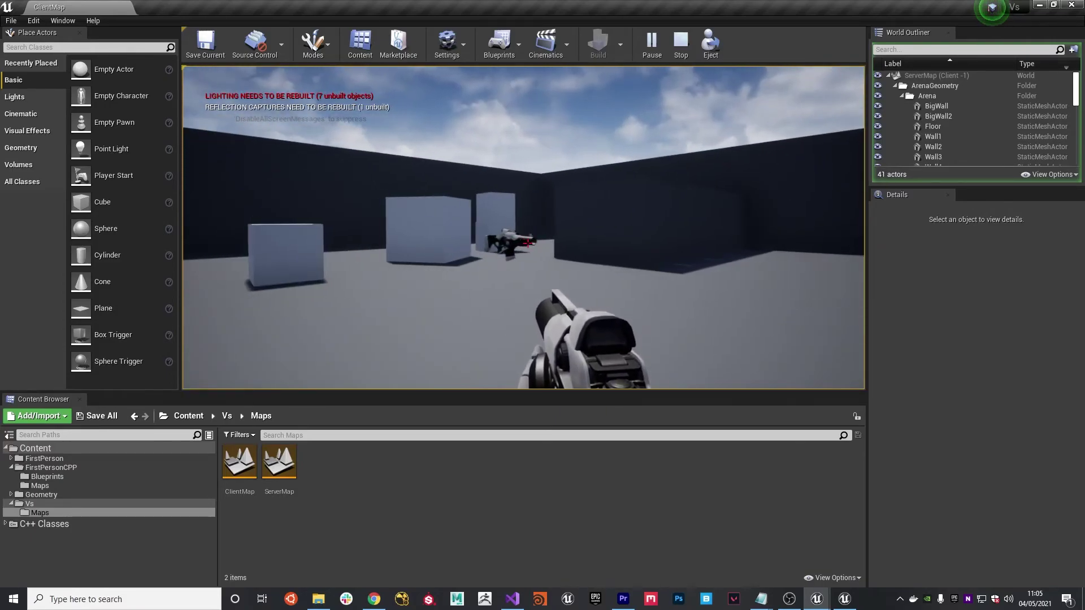
Move the preview window's player around the server map and fire a shot to check how the two clients replicate.
key("alt+Tab")
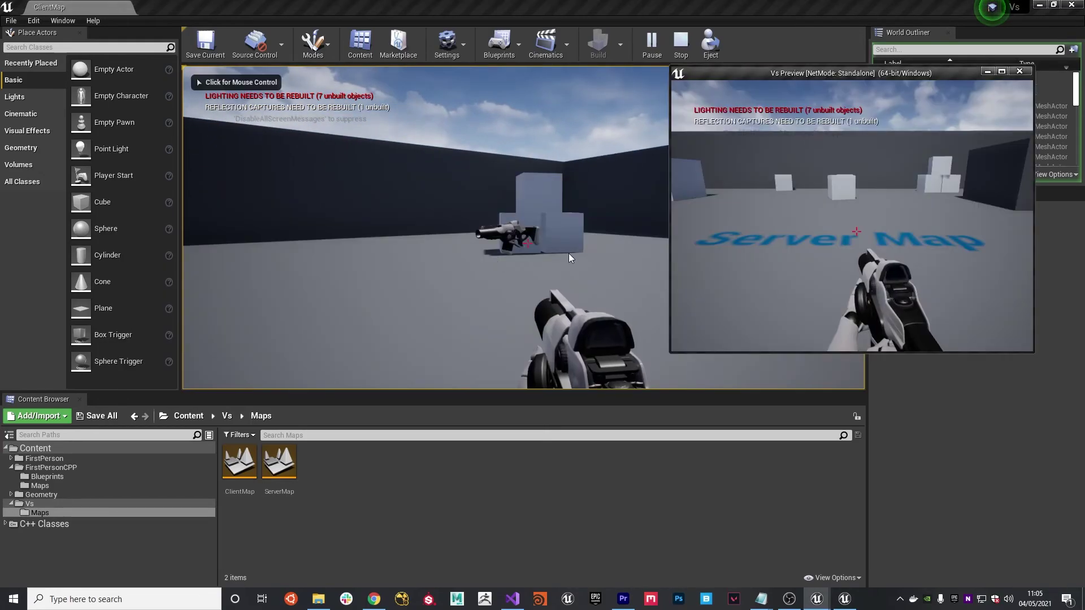
key("w")
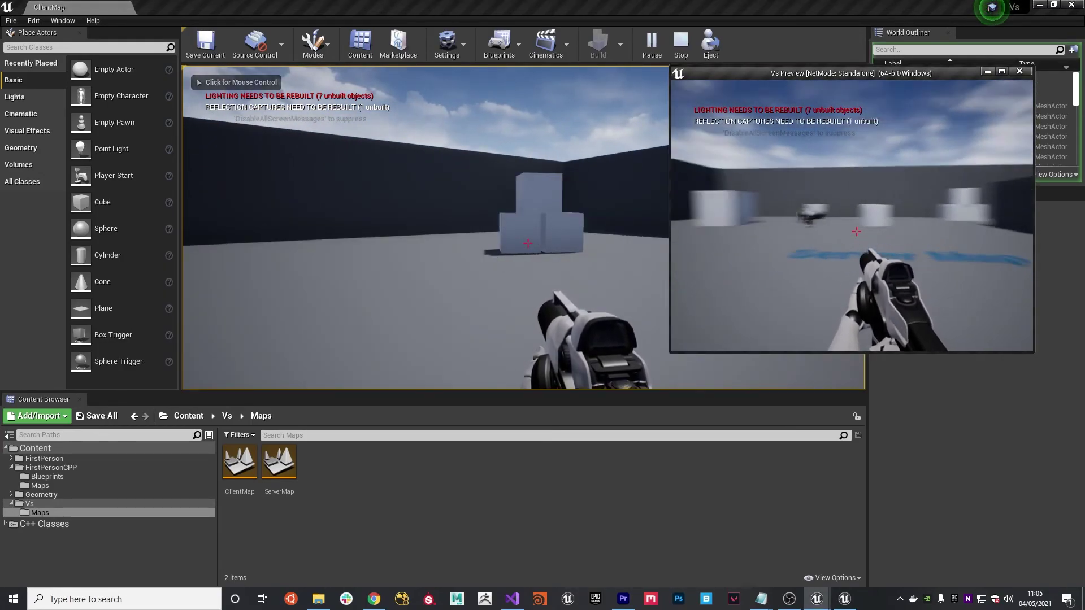
key("a")
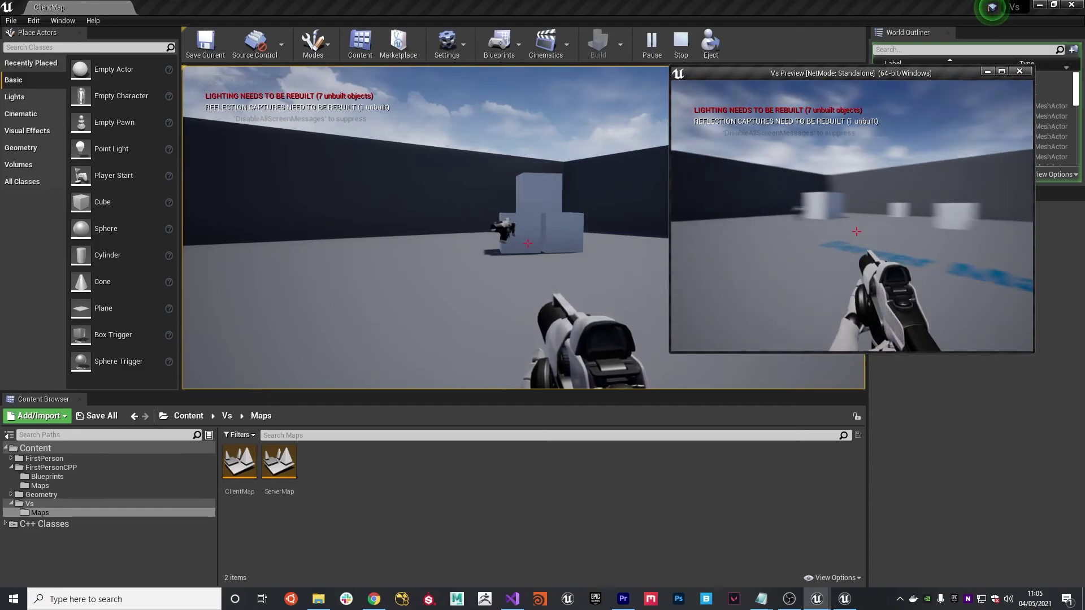
key("a")
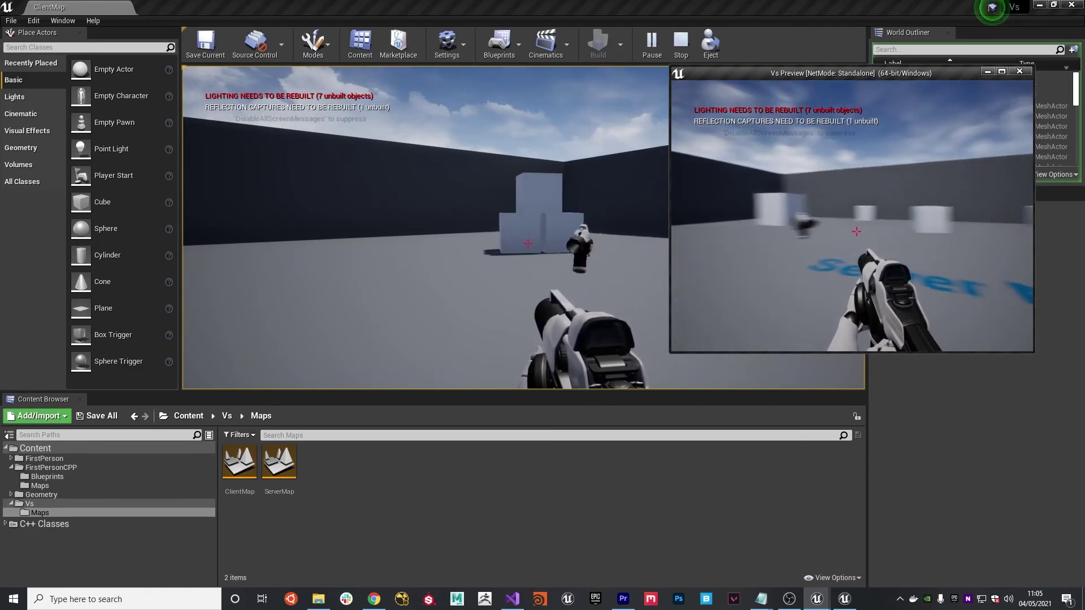
key("d")
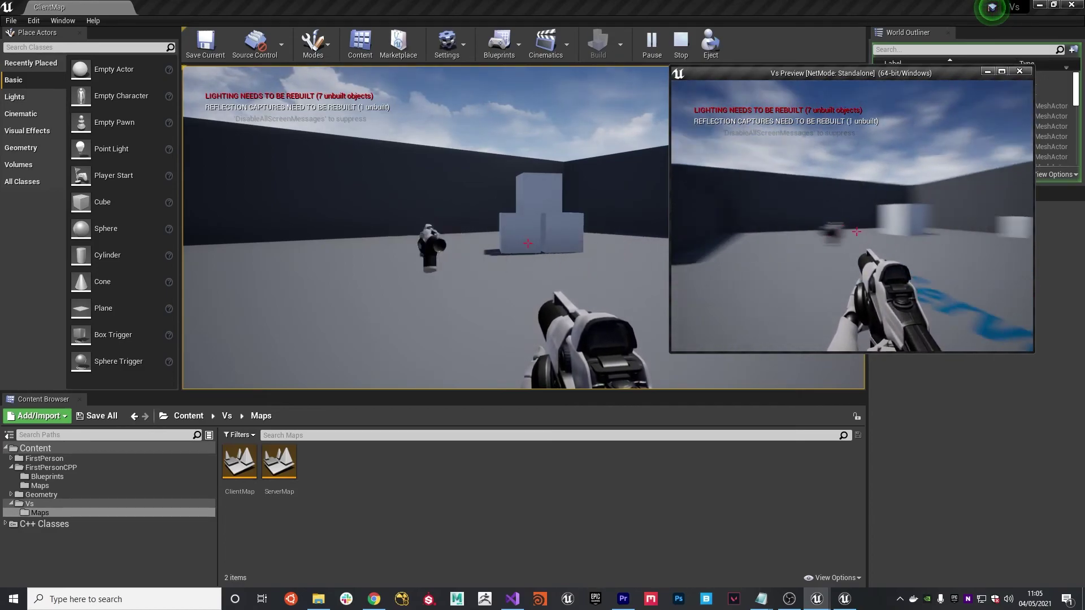
key("d")
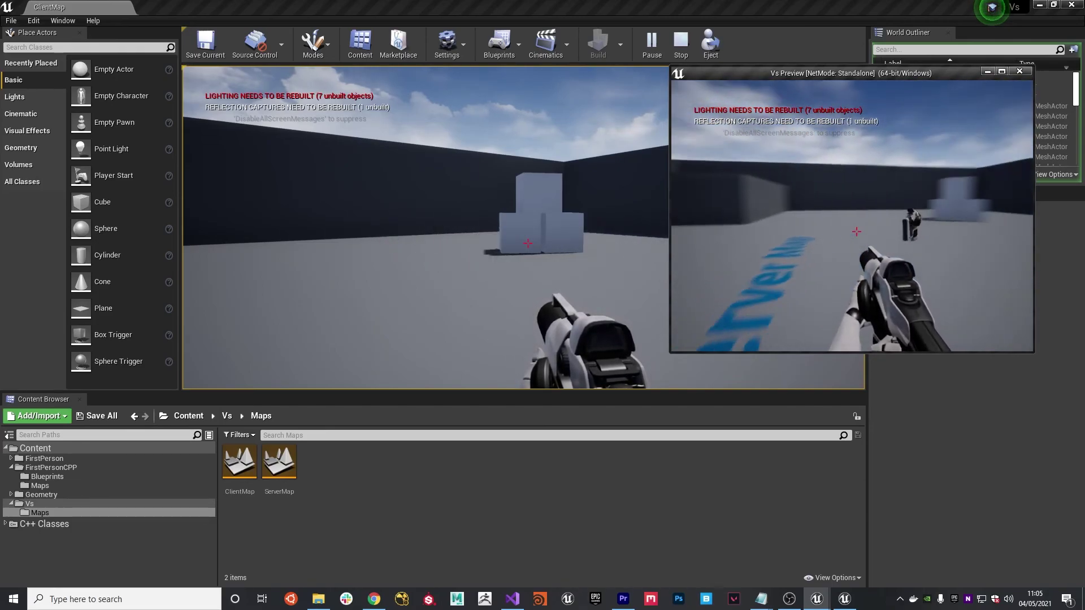
key("w")
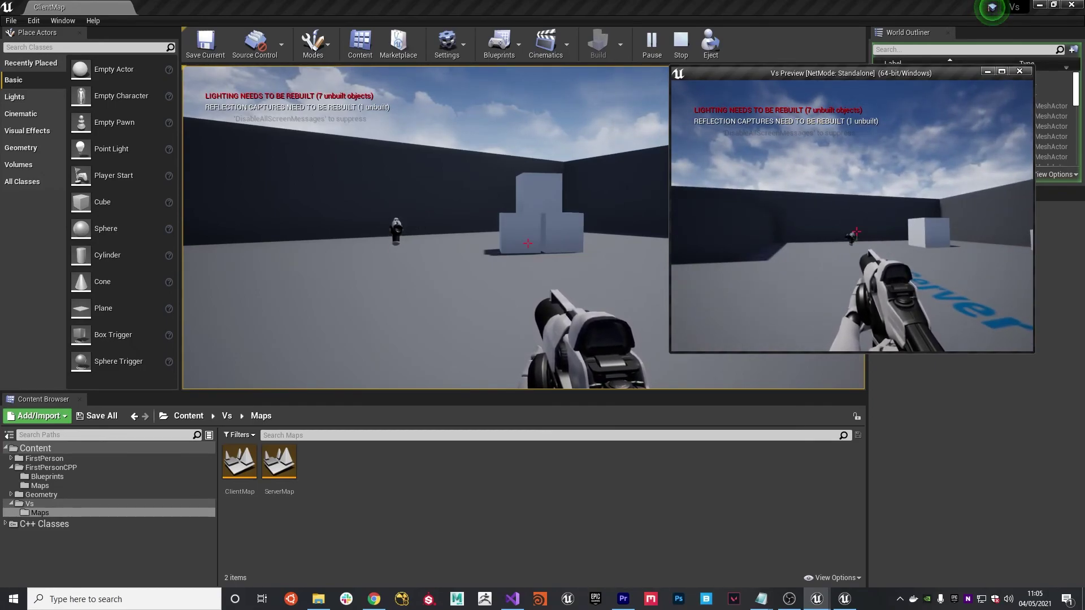
left_click(857, 231)
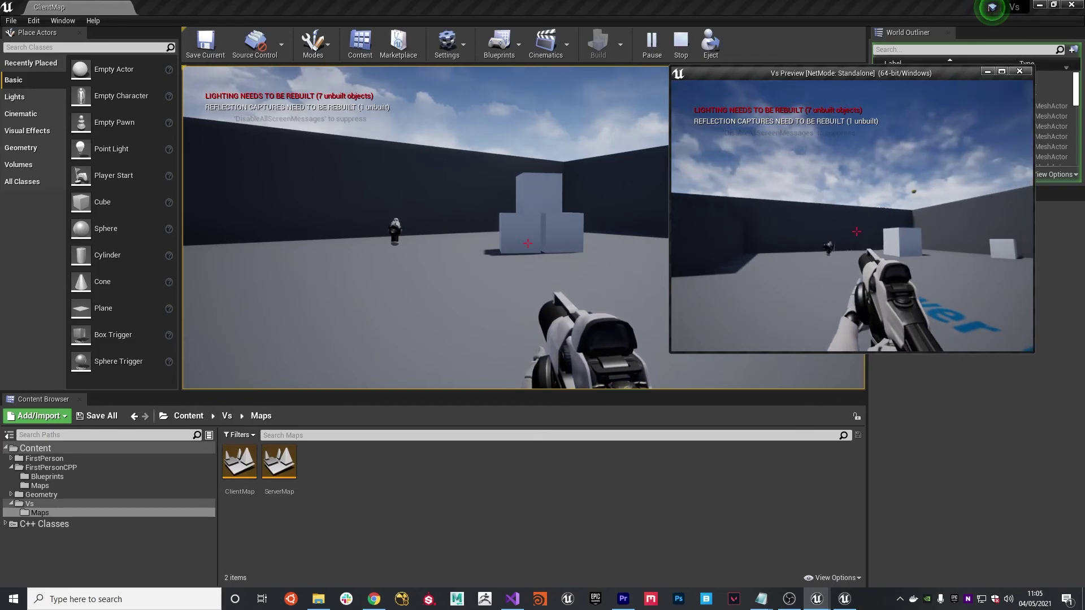